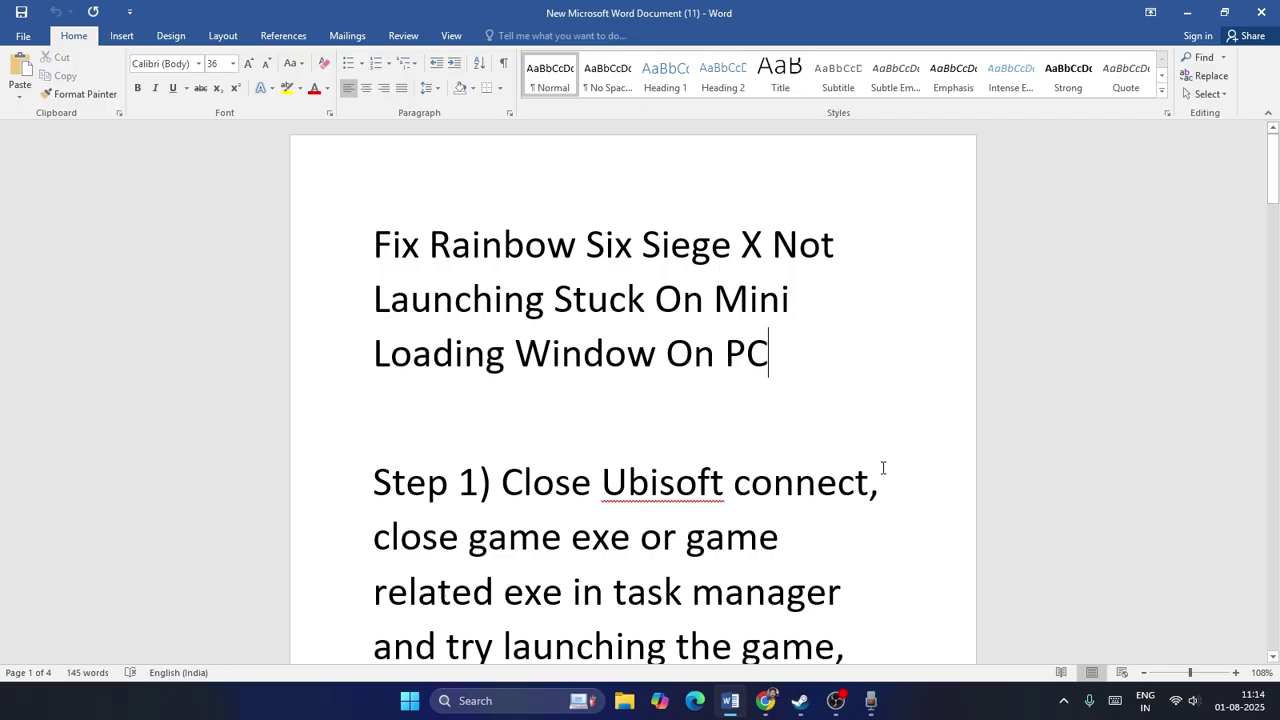
Check the Rainbow Six Siege X page in Steam and read Step 1 of the Word document on closing Ubisoft Connect and game executables.
click(799, 700)
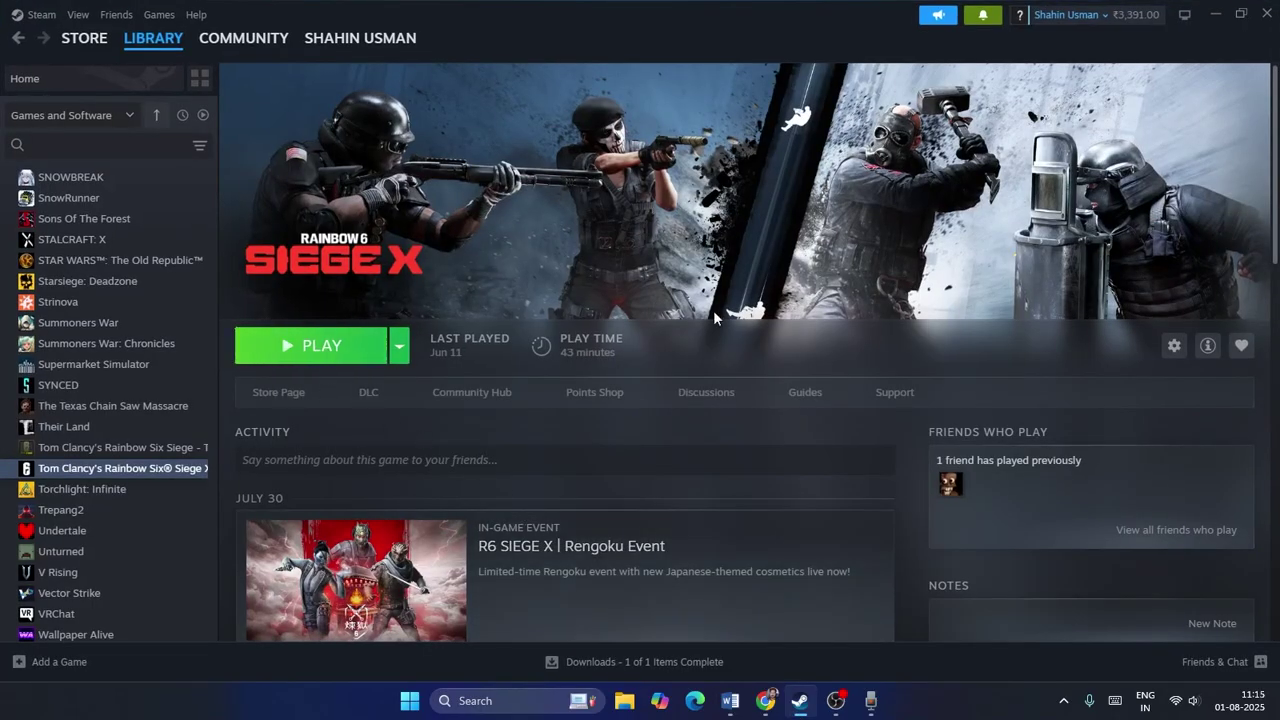
click(731, 591)
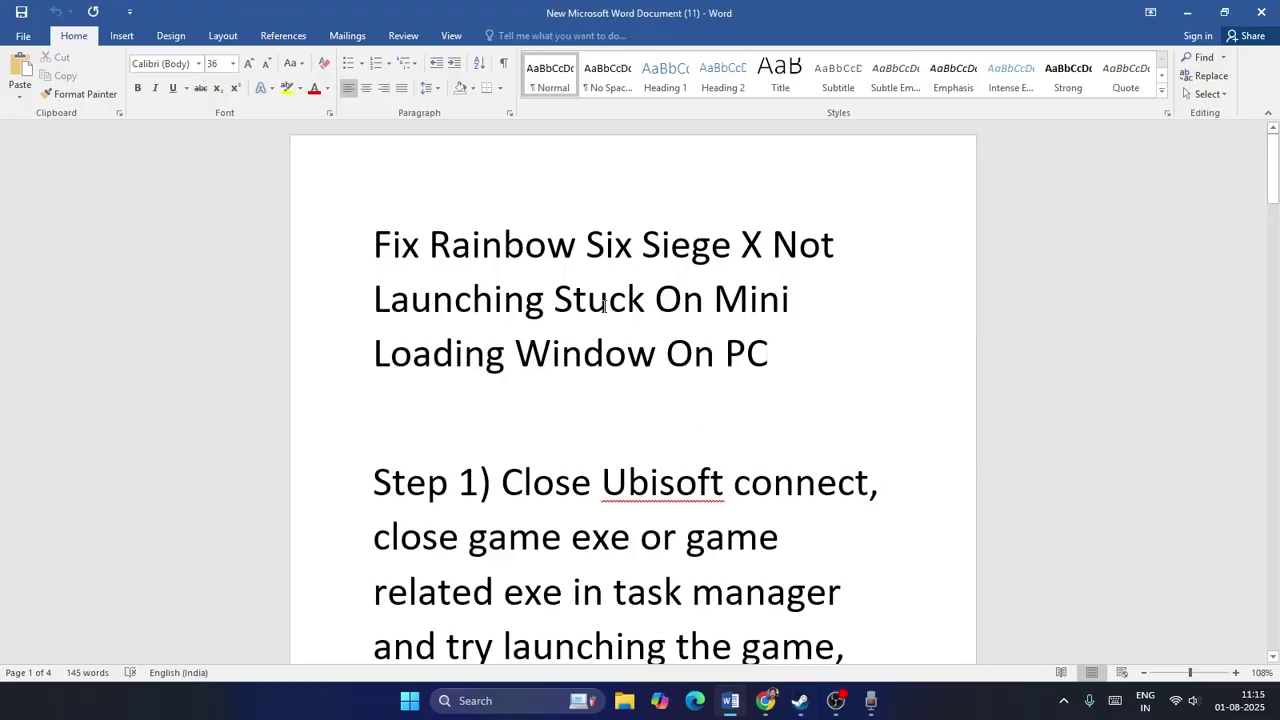
scroll(604, 306, down, 3)
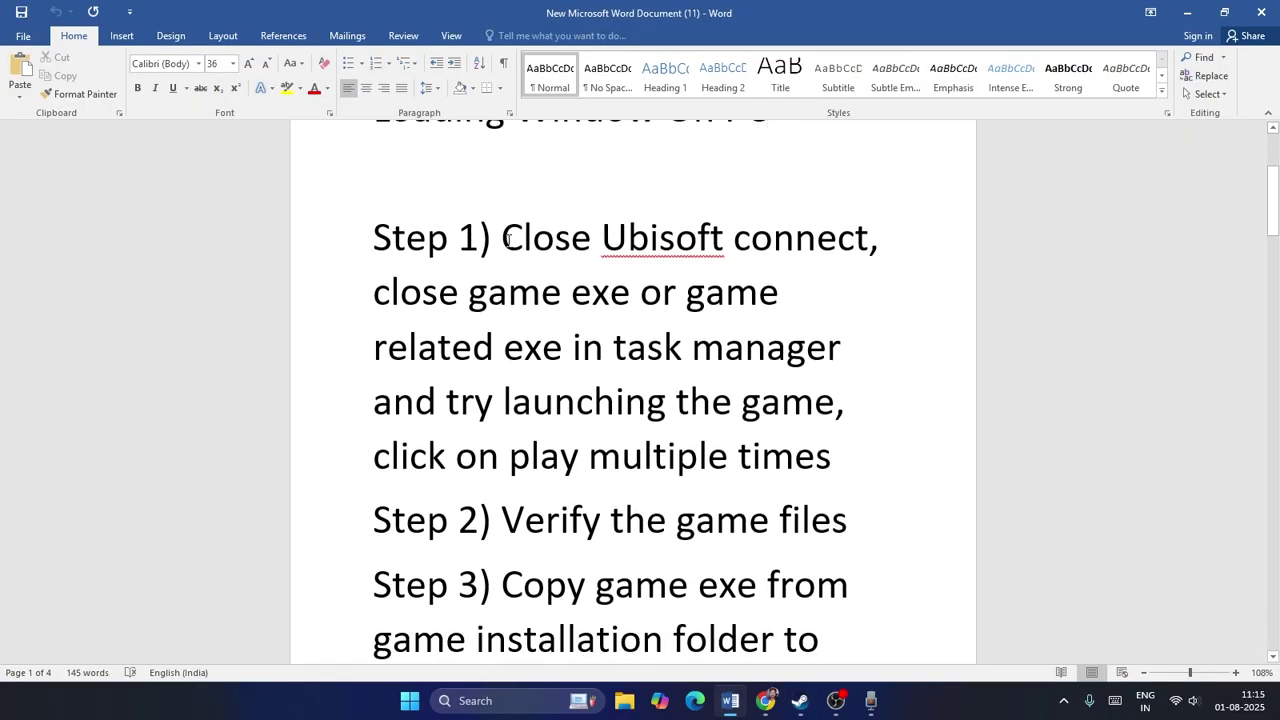
drag(503, 240, 854, 265)
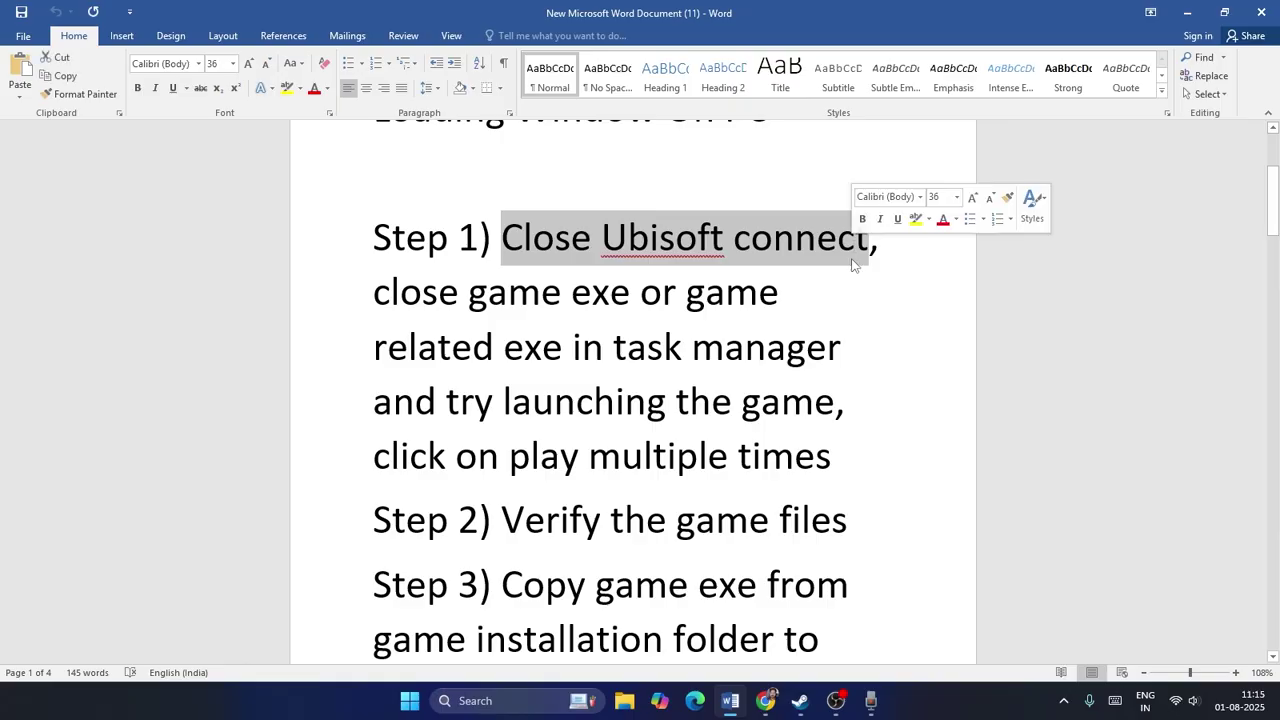
click(854, 265)
drag(391, 297, 545, 295)
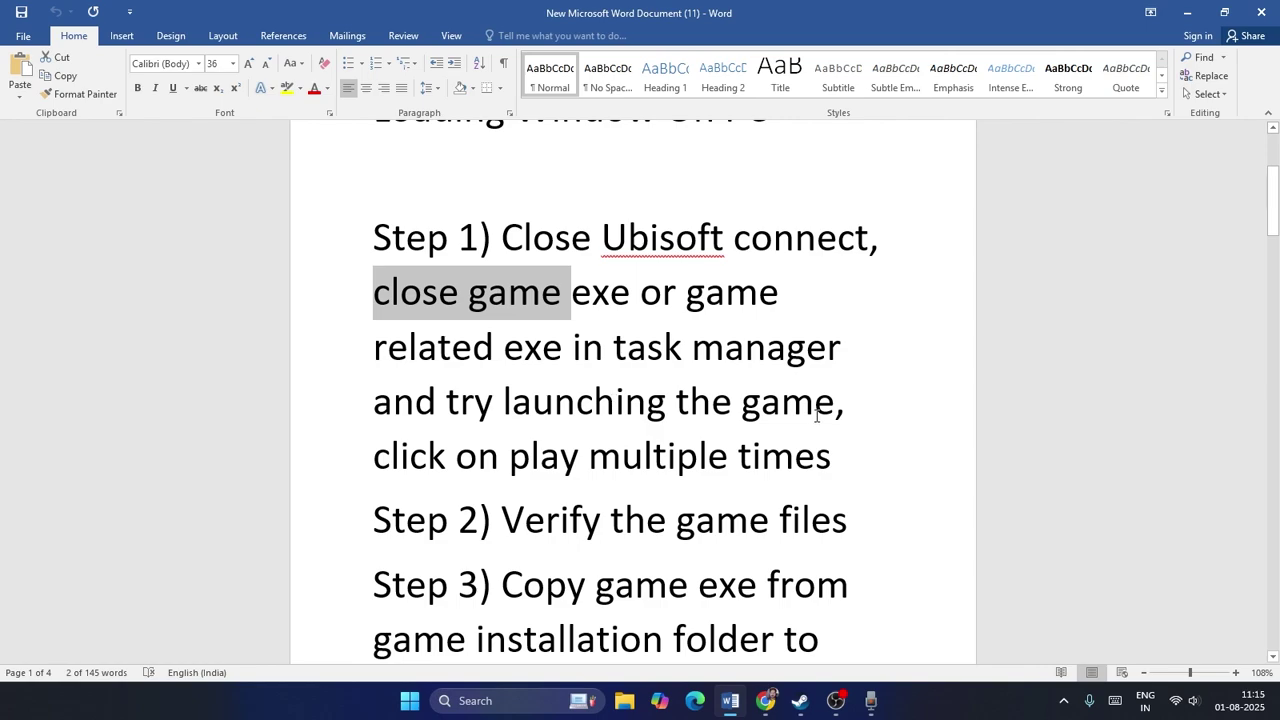
Minimize the Word and Steam windows and open Task Manager.
click(1186, 12)
click(1215, 14)
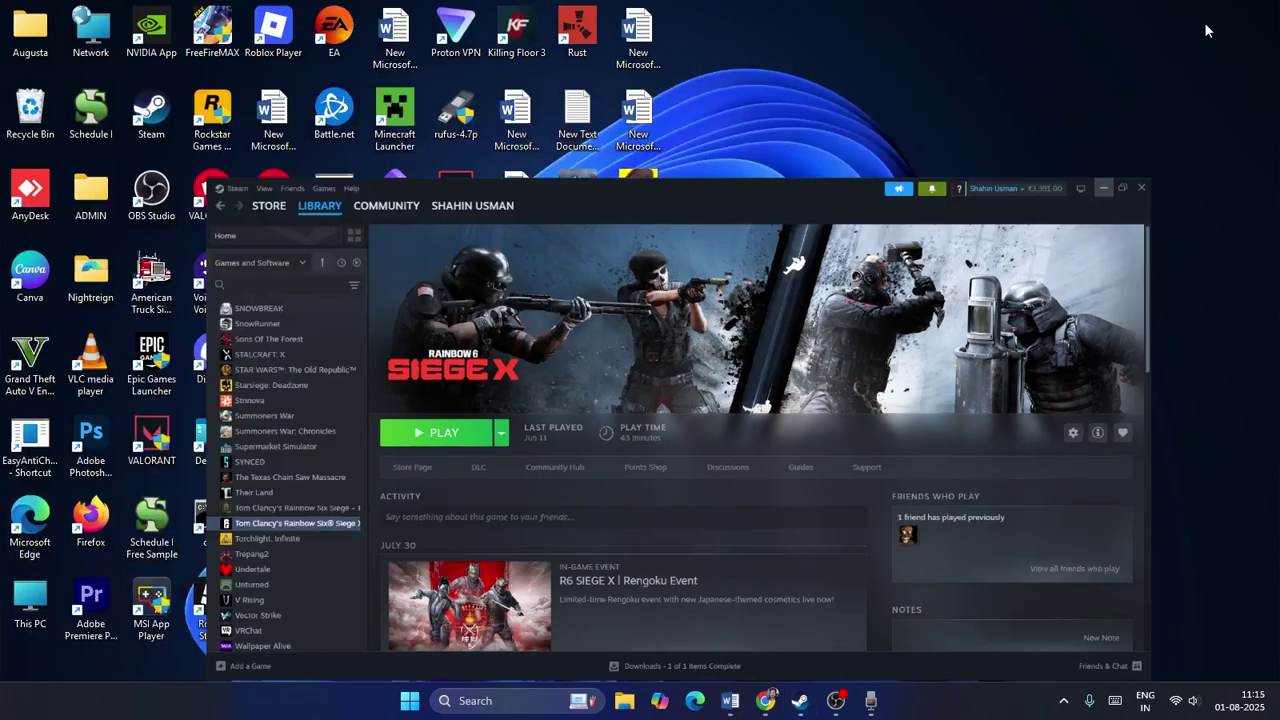
right_click(410, 700)
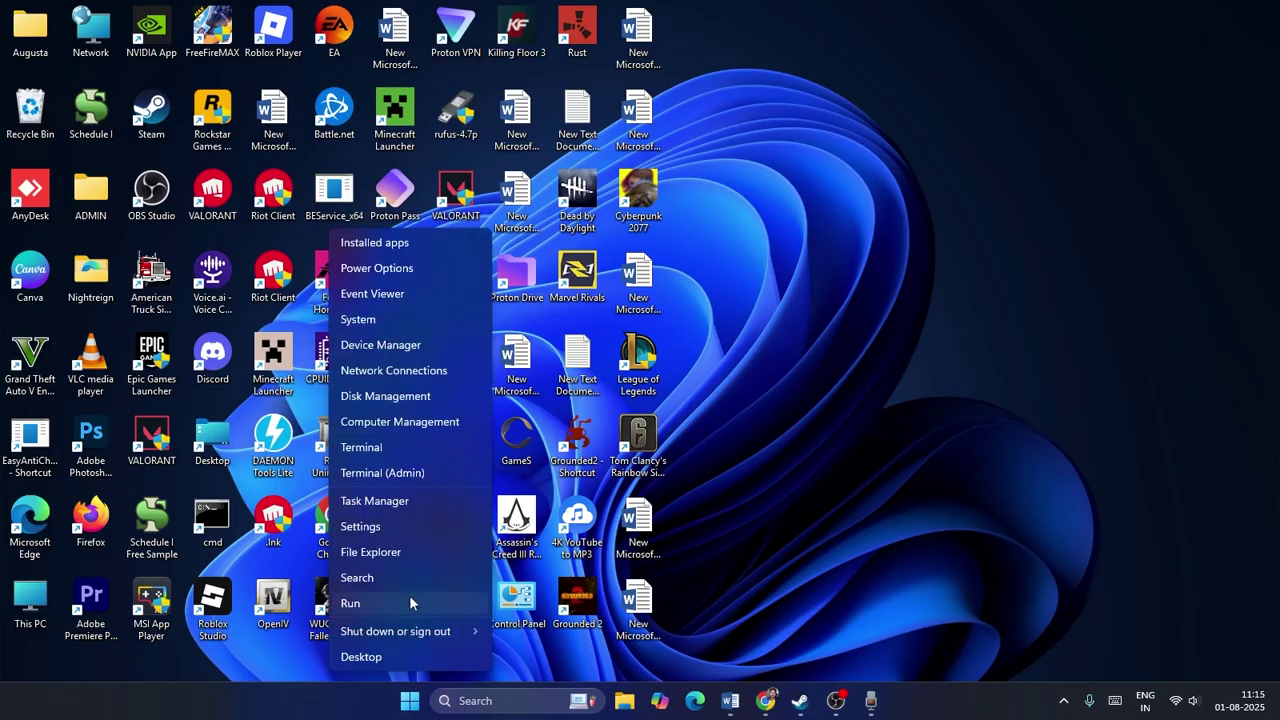
click(409, 508)
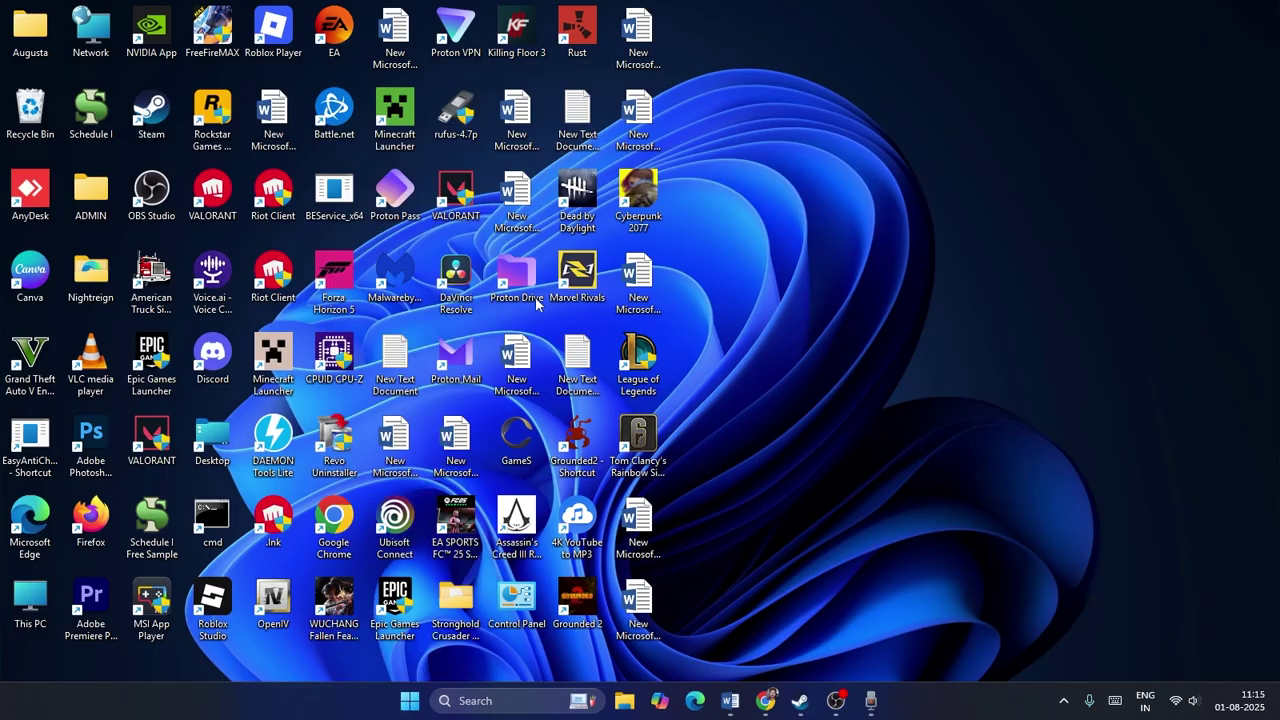
click(402, 20)
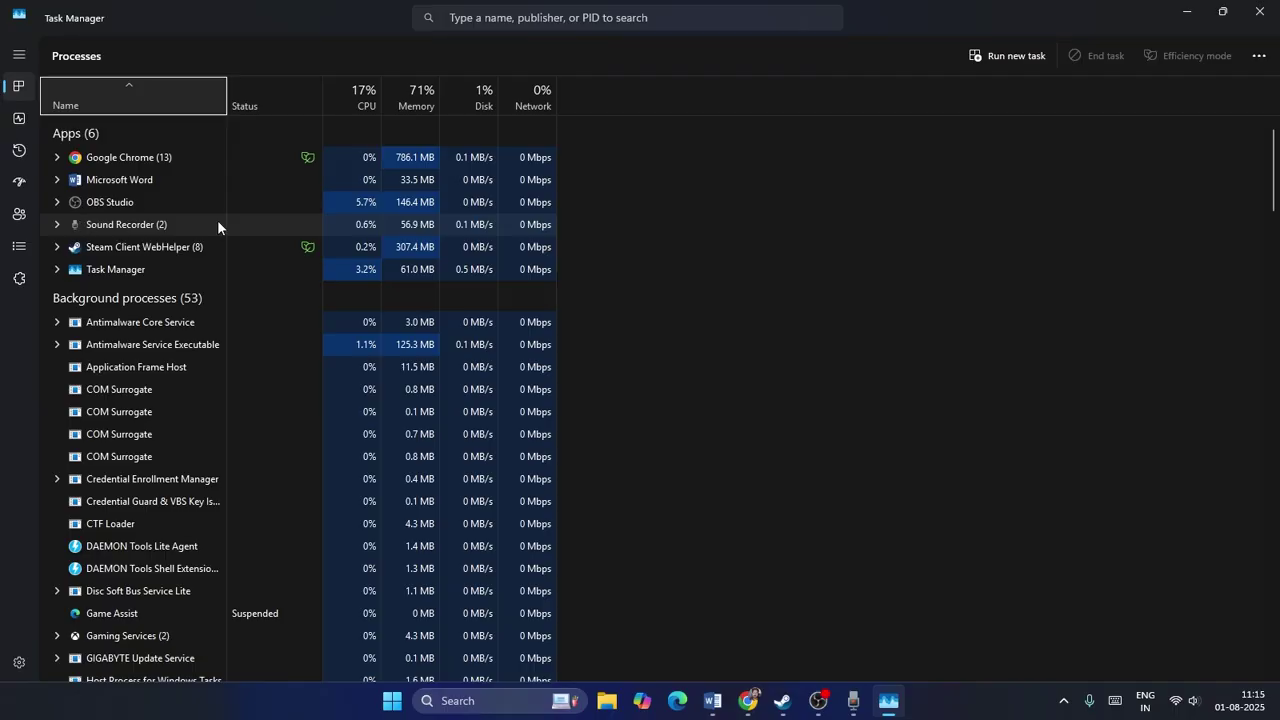
Inspect the available actions for a running app and a background process in Task Manager, and close it.
right_click(211, 224)
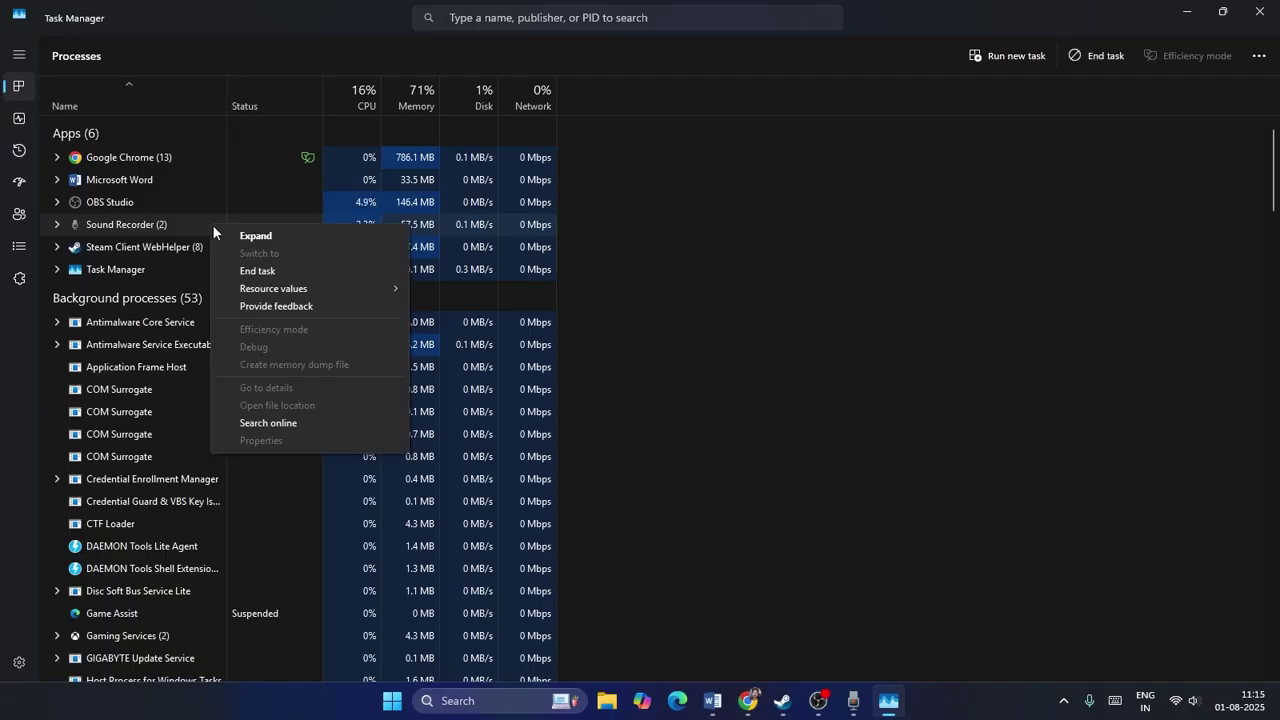
click(721, 311)
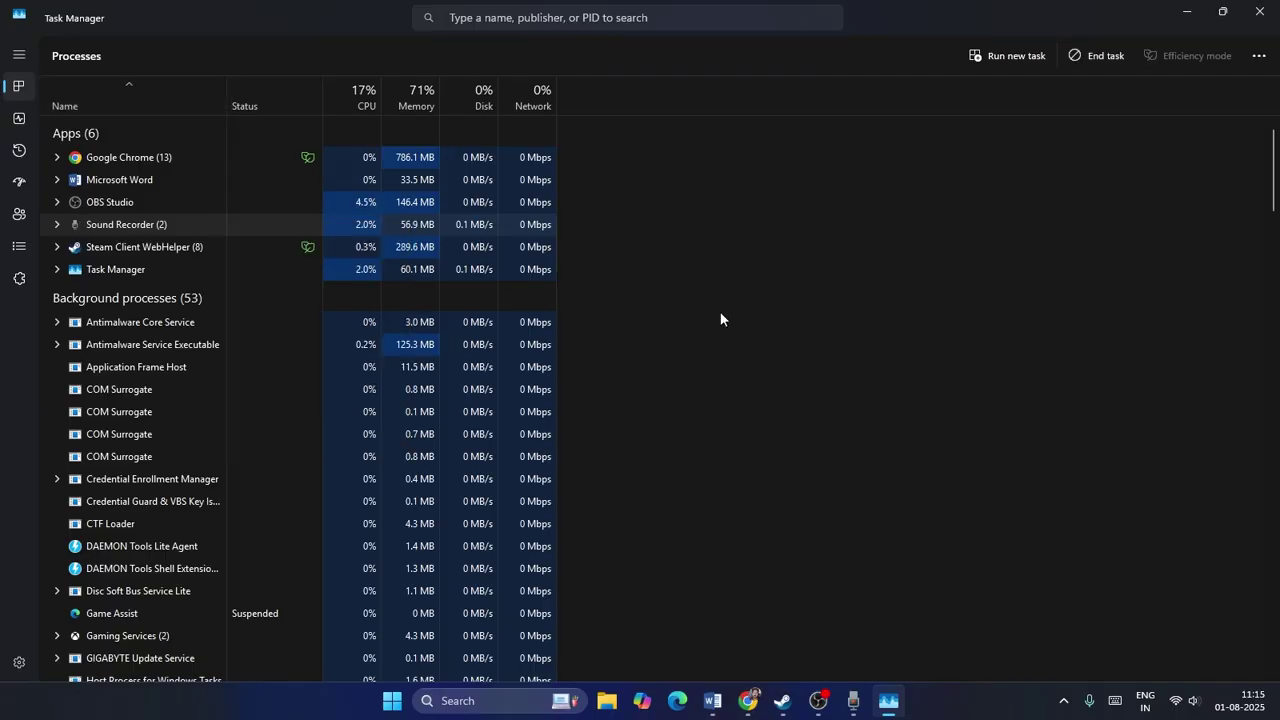
right_click(155, 410)
click(777, 437)
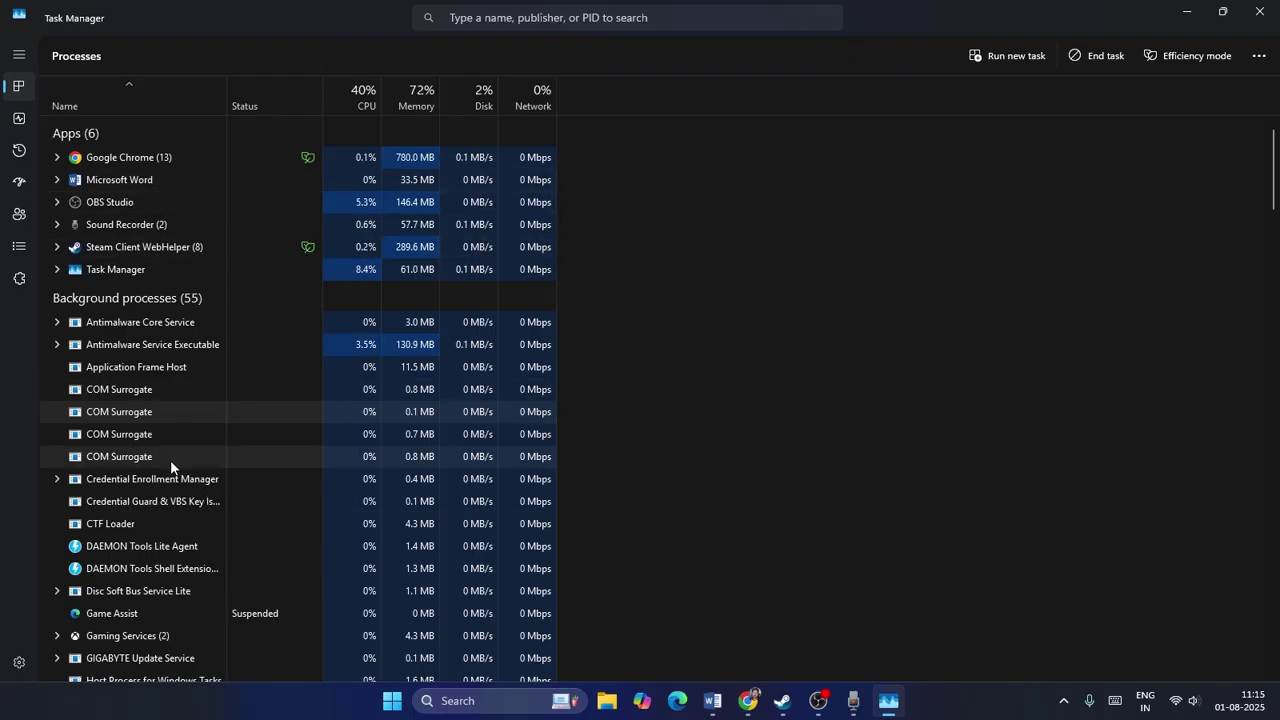
click(1259, 11)
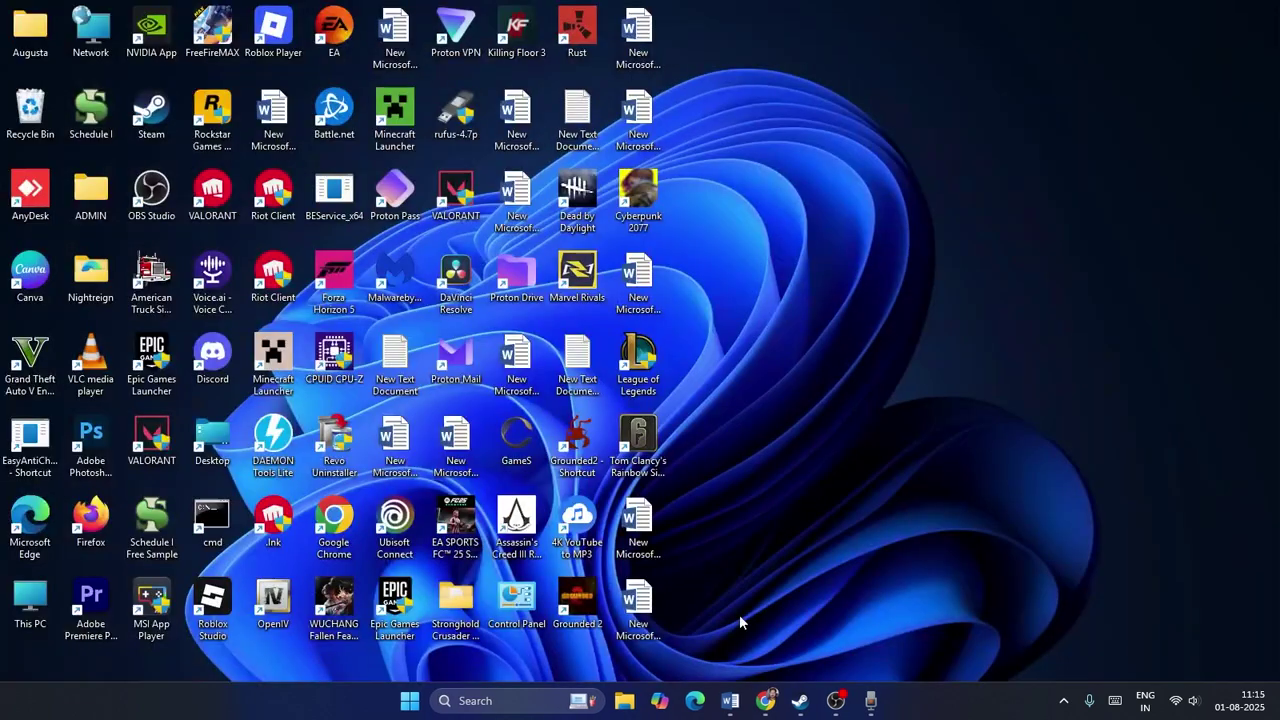
Switch to the Word document and highlight the Step 2 instruction on verifying the game files.
click(731, 701)
scroll(696, 408, down, 3)
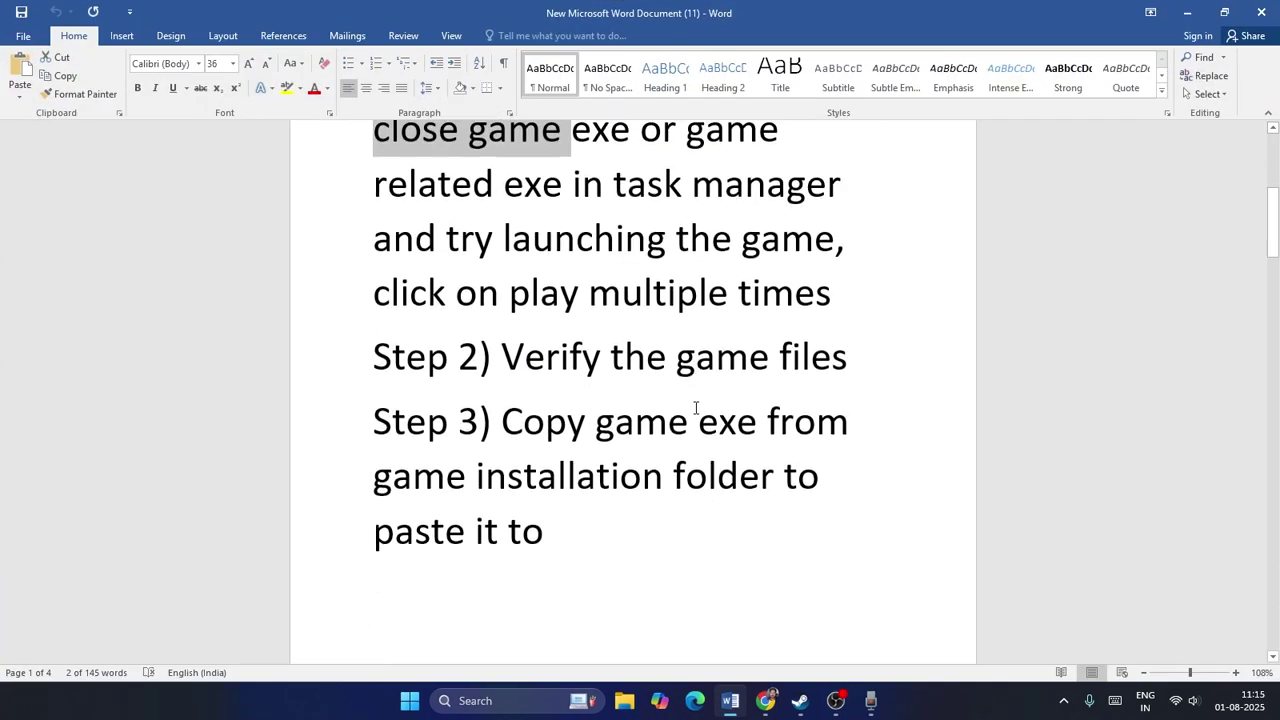
drag(516, 348, 855, 362)
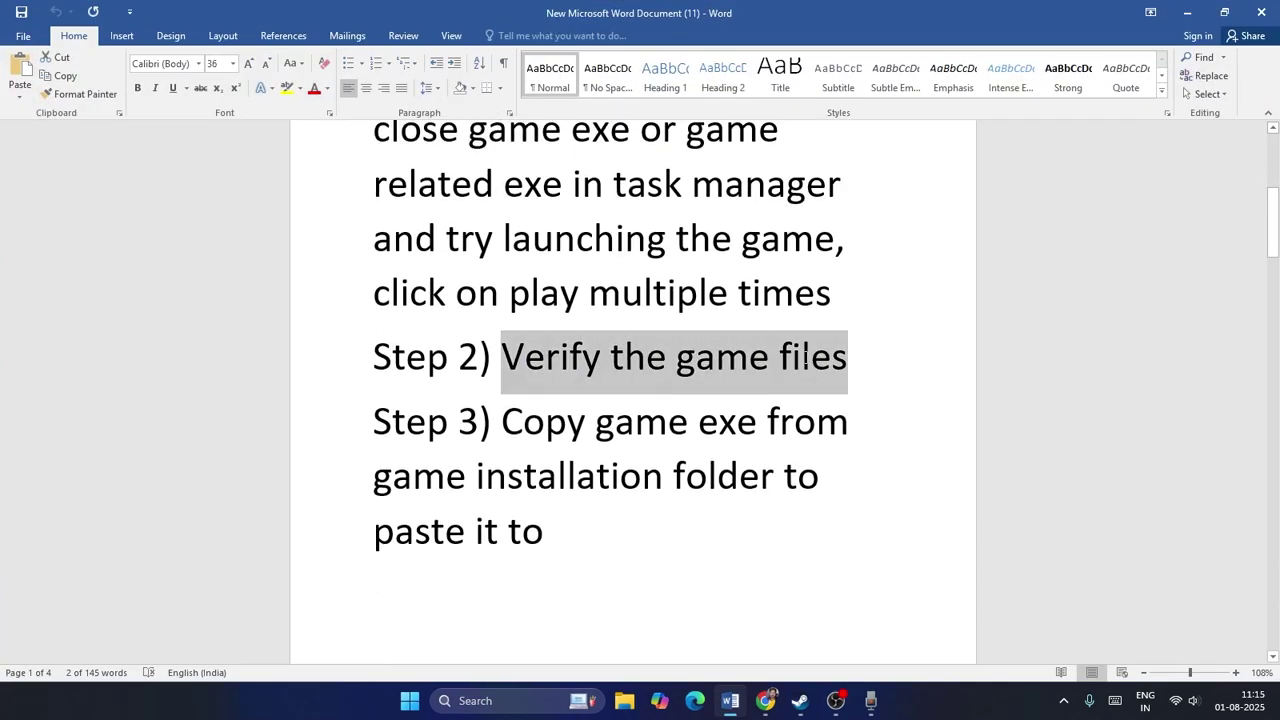
click(886, 386)
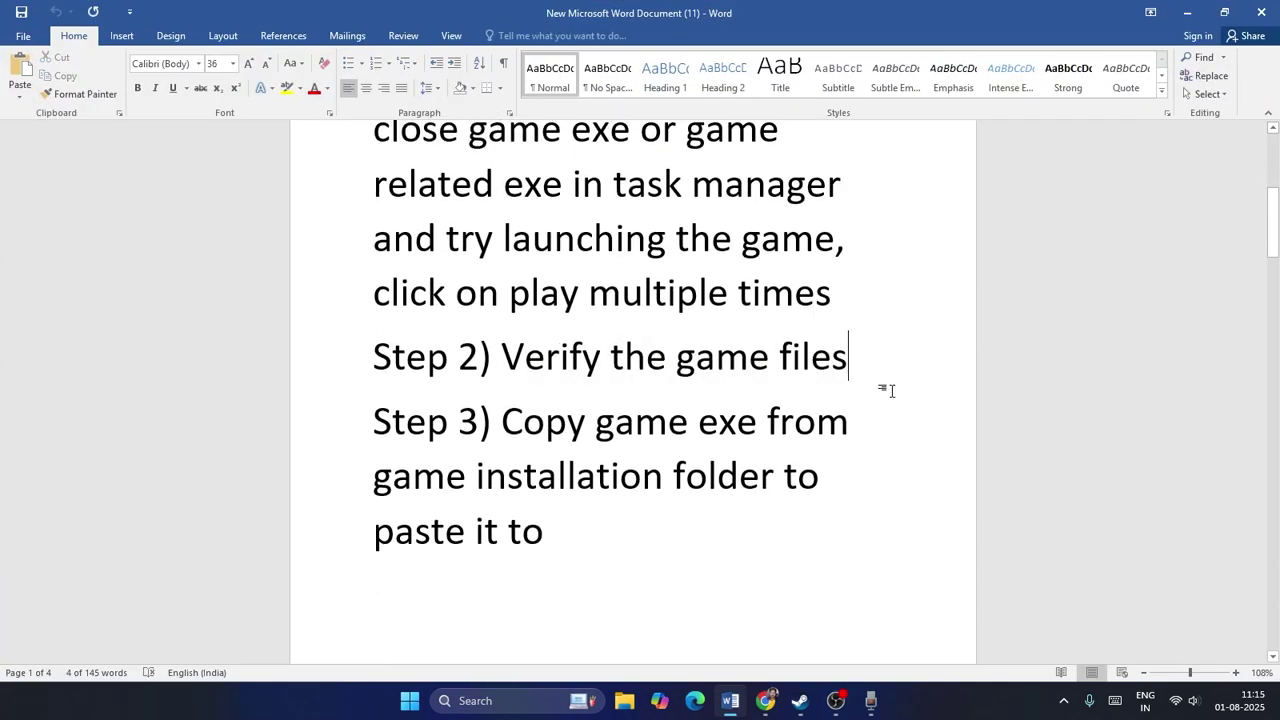
View the Installed Files properties of Tom Clancy's Rainbow Six Siege X in Steam, and close the properties window.
click(1187, 12)
click(800, 700)
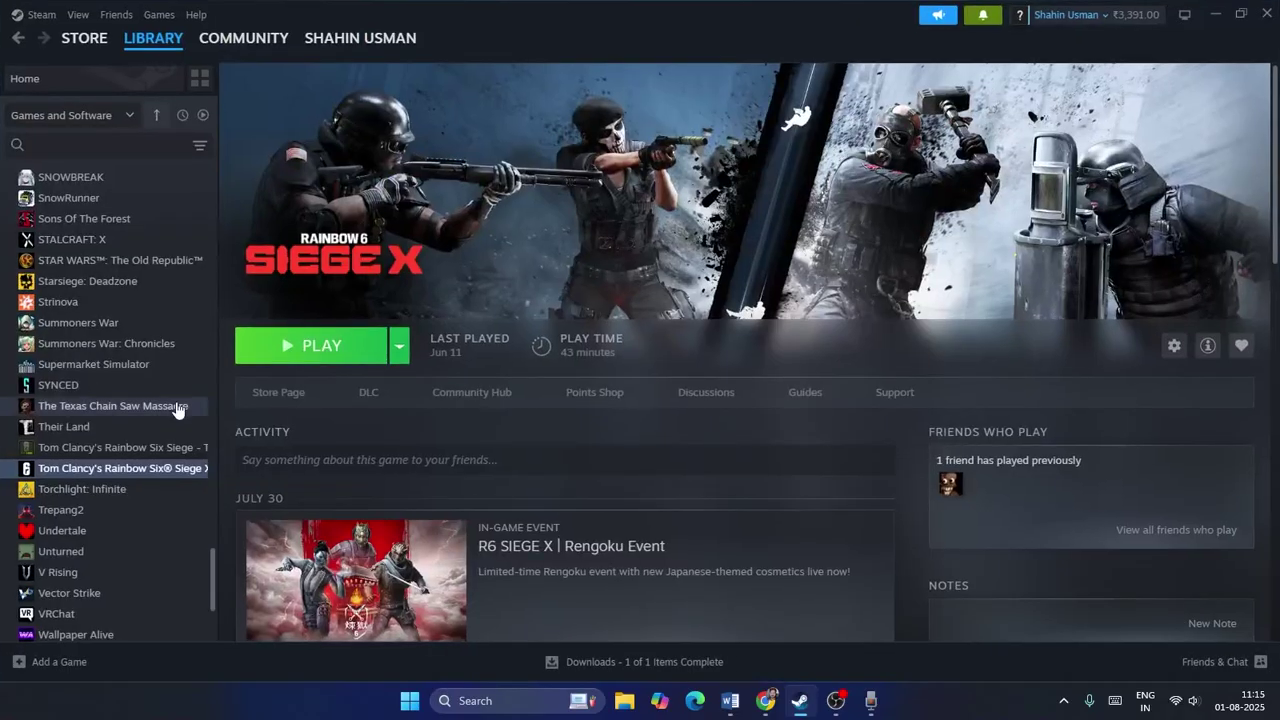
right_click(152, 469)
click(196, 588)
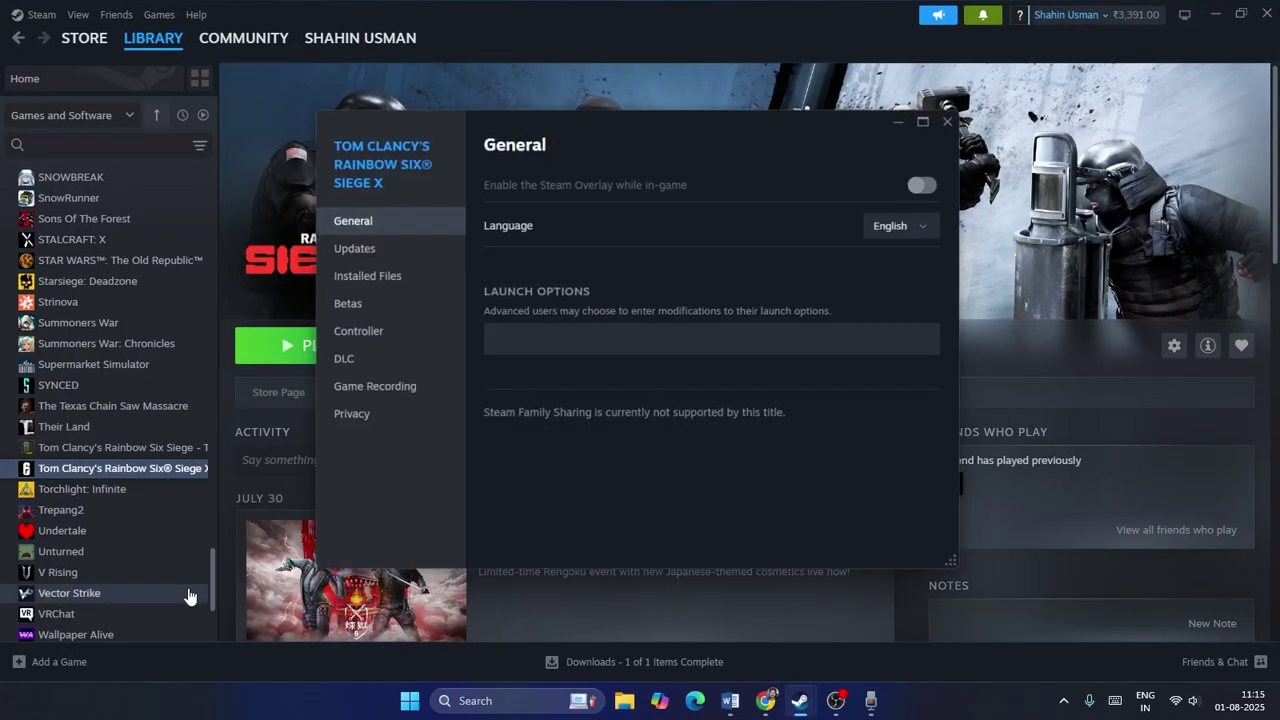
click(389, 283)
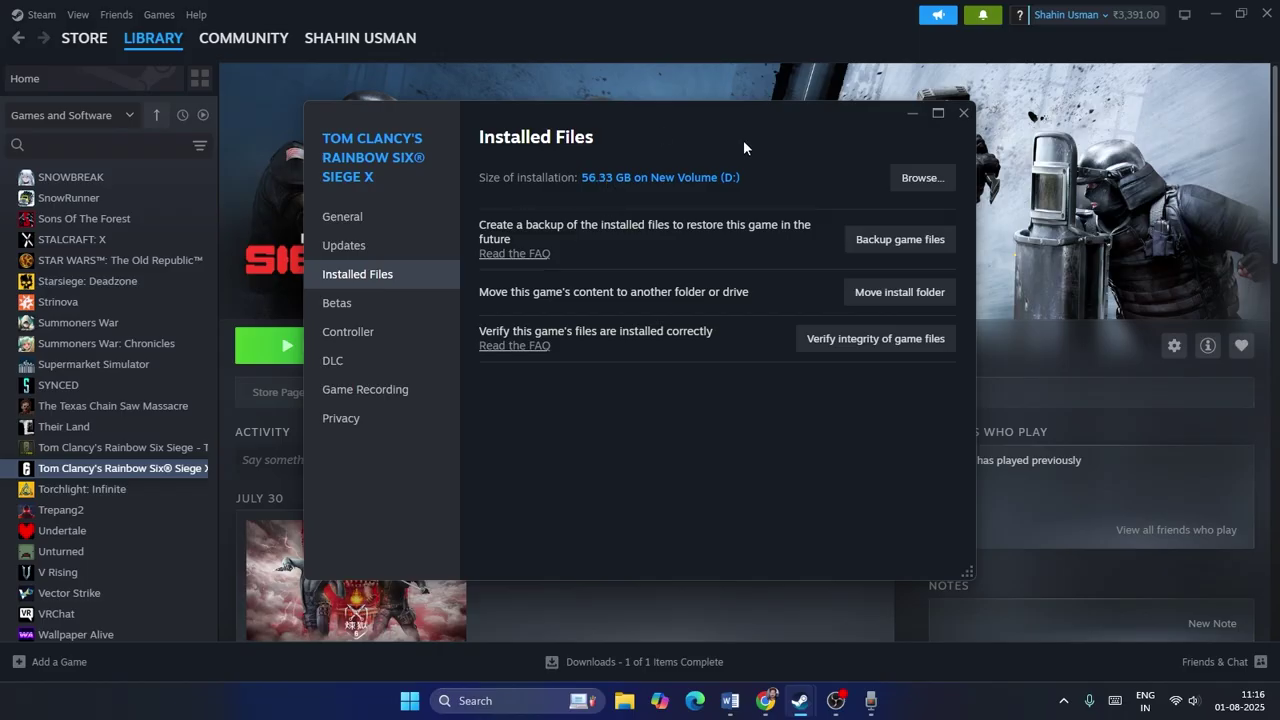
click(963, 114)
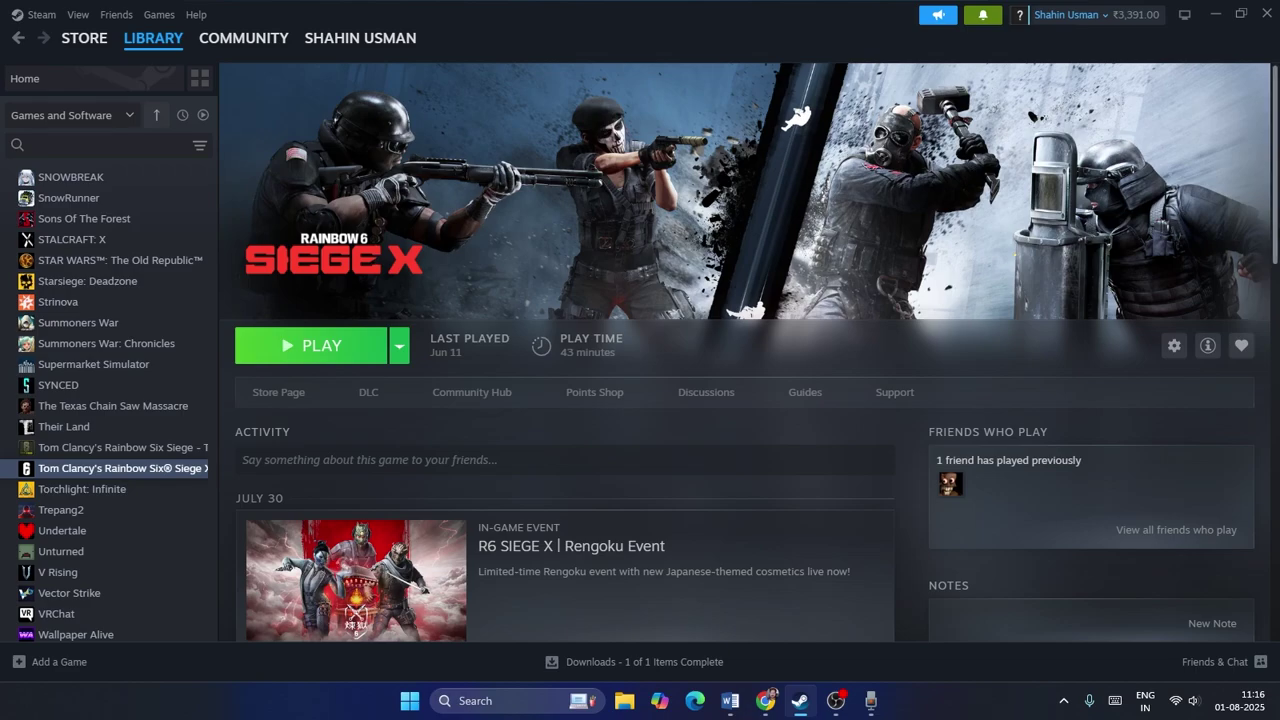
Switch to the Word document and review Step 3, including the destination path C:\Users\Username\AppData\Local\Ubisoft\r6siege.
click(1216, 16)
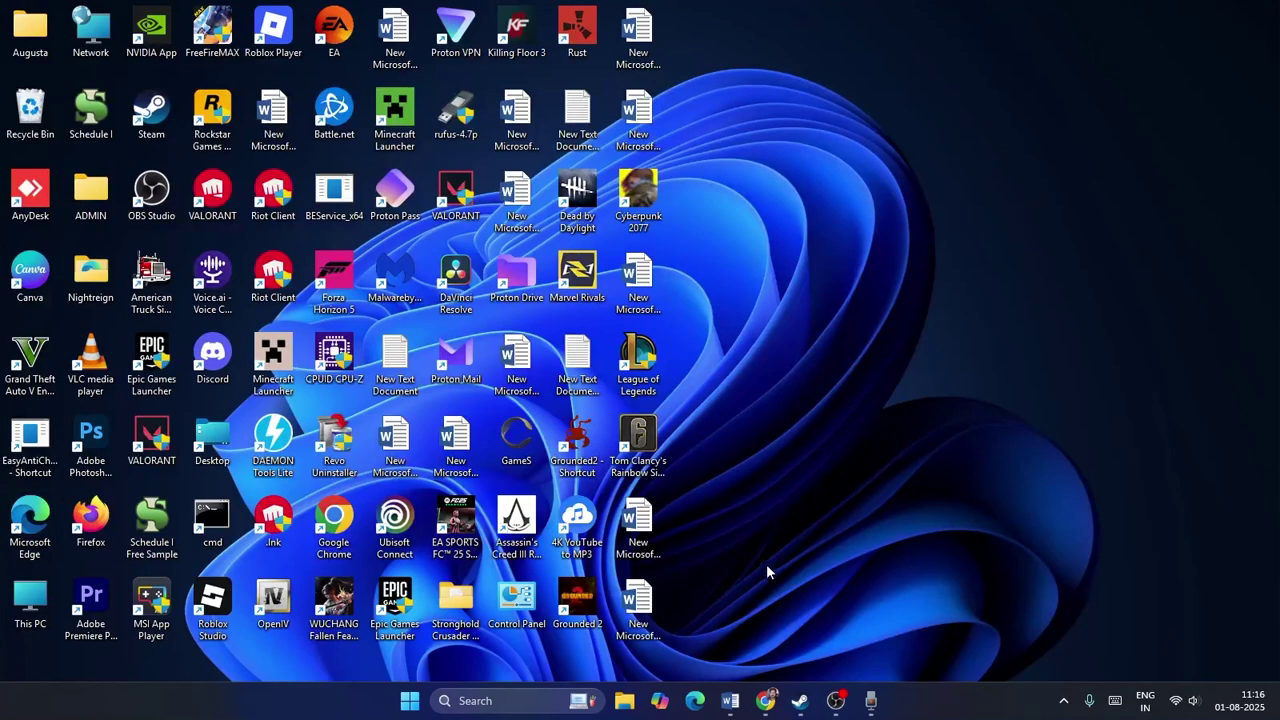
click(730, 700)
scroll(655, 248, down, 2)
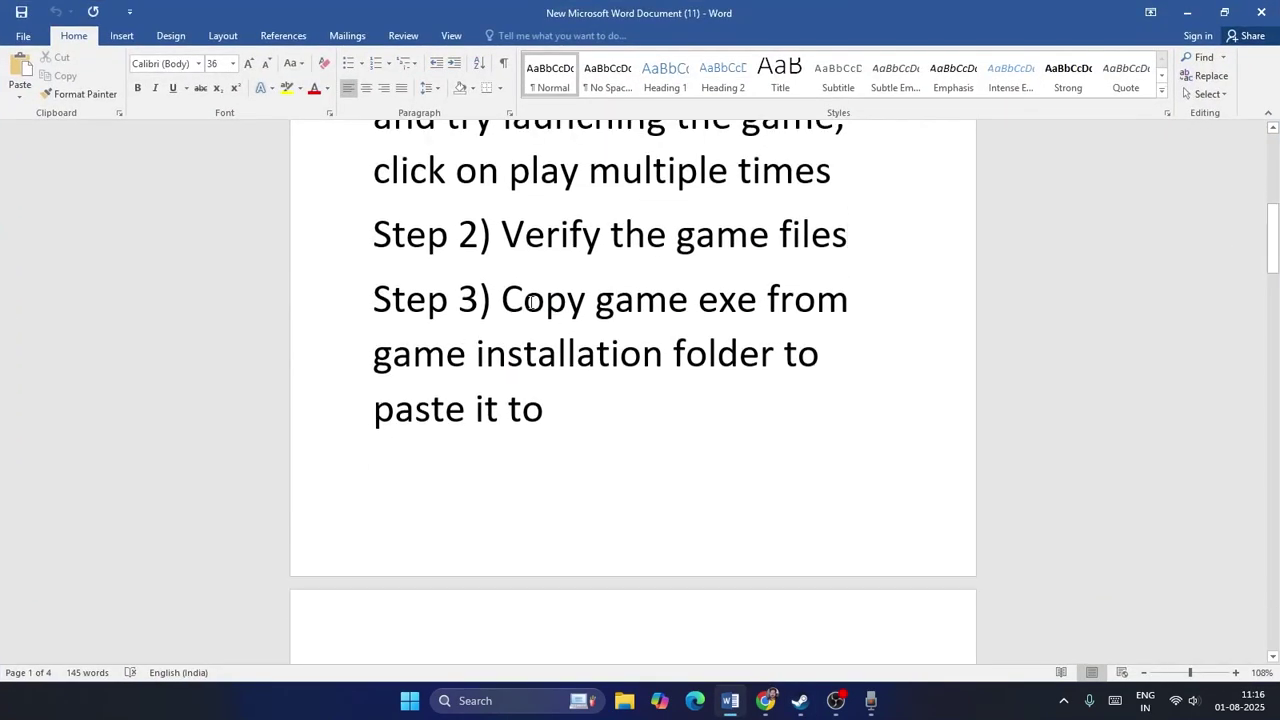
drag(509, 298, 696, 300)
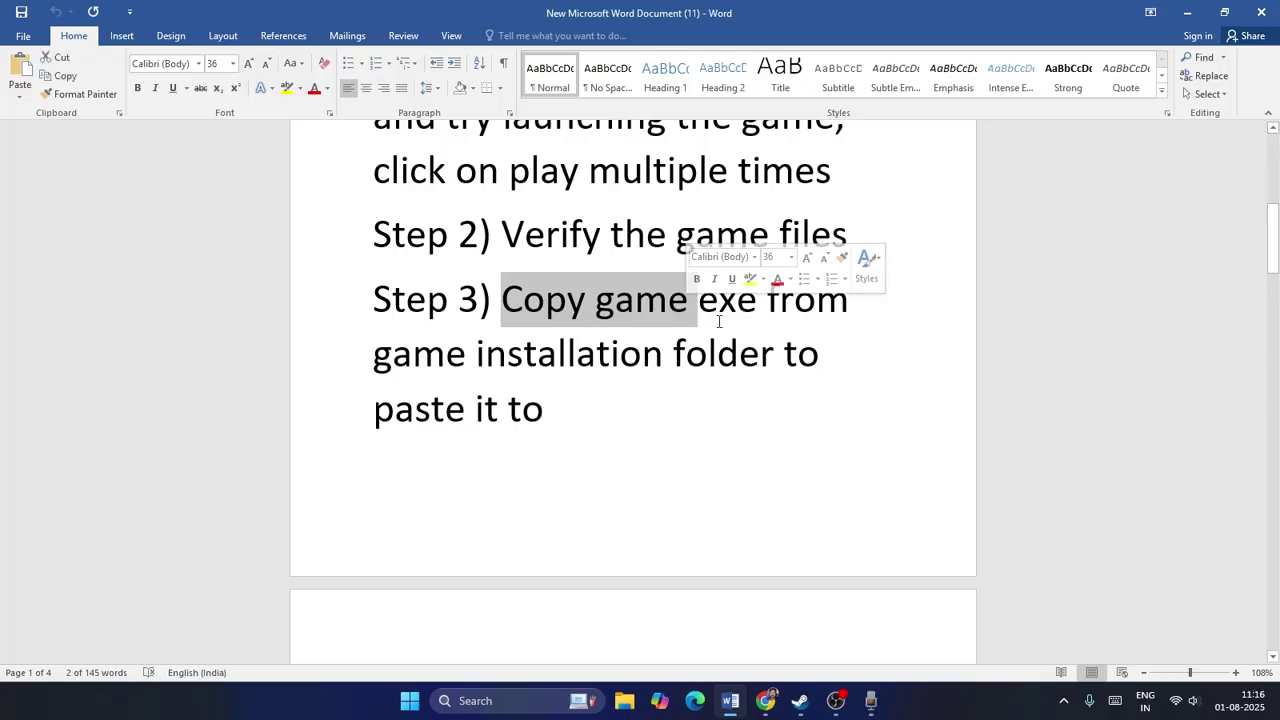
click(705, 340)
scroll(609, 397, down, 5)
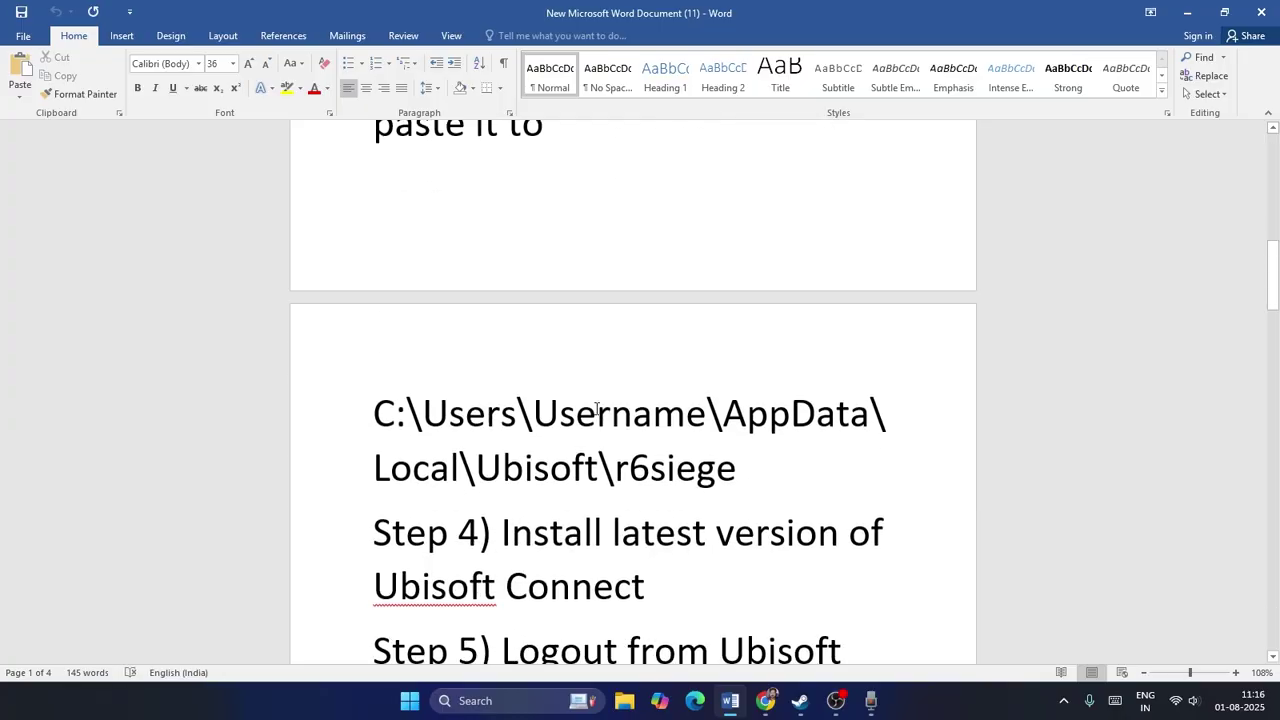
drag(380, 372, 760, 443)
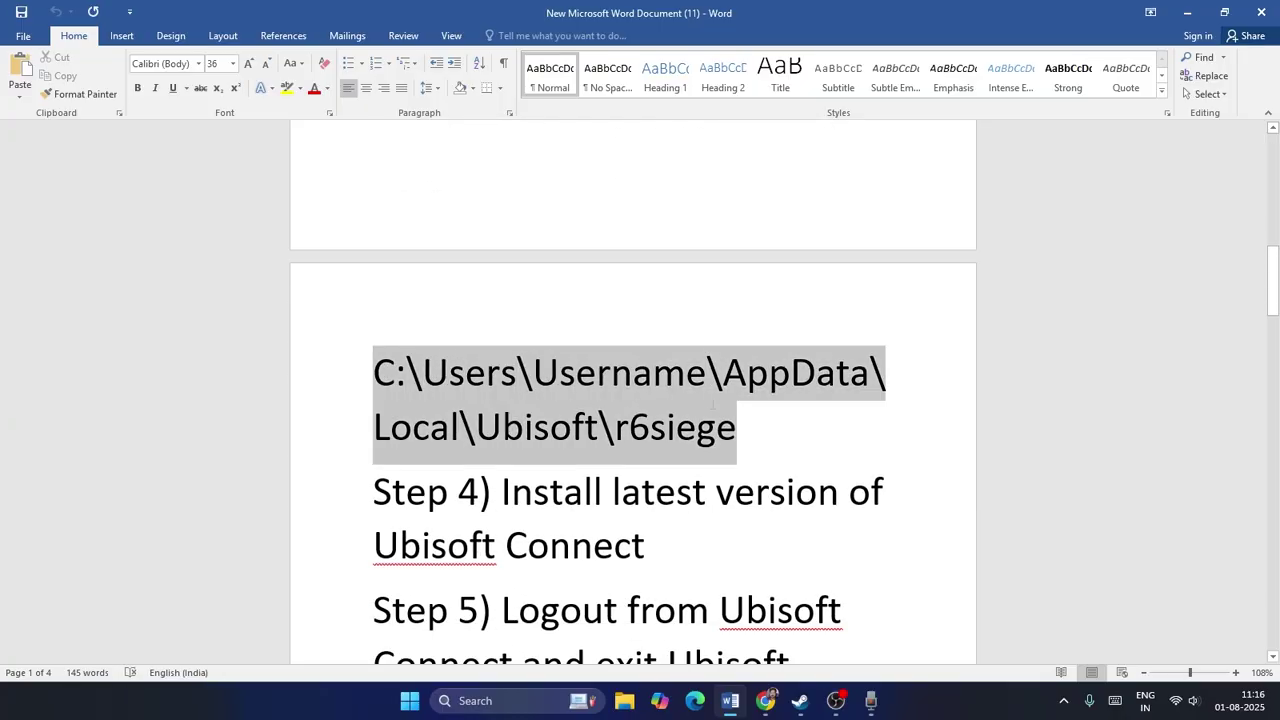
click(760, 443)
Switch to Steam, open the local files folder of Tom Clancy's Rainbow Six Siege X, and maximize the folder window.
click(800, 700)
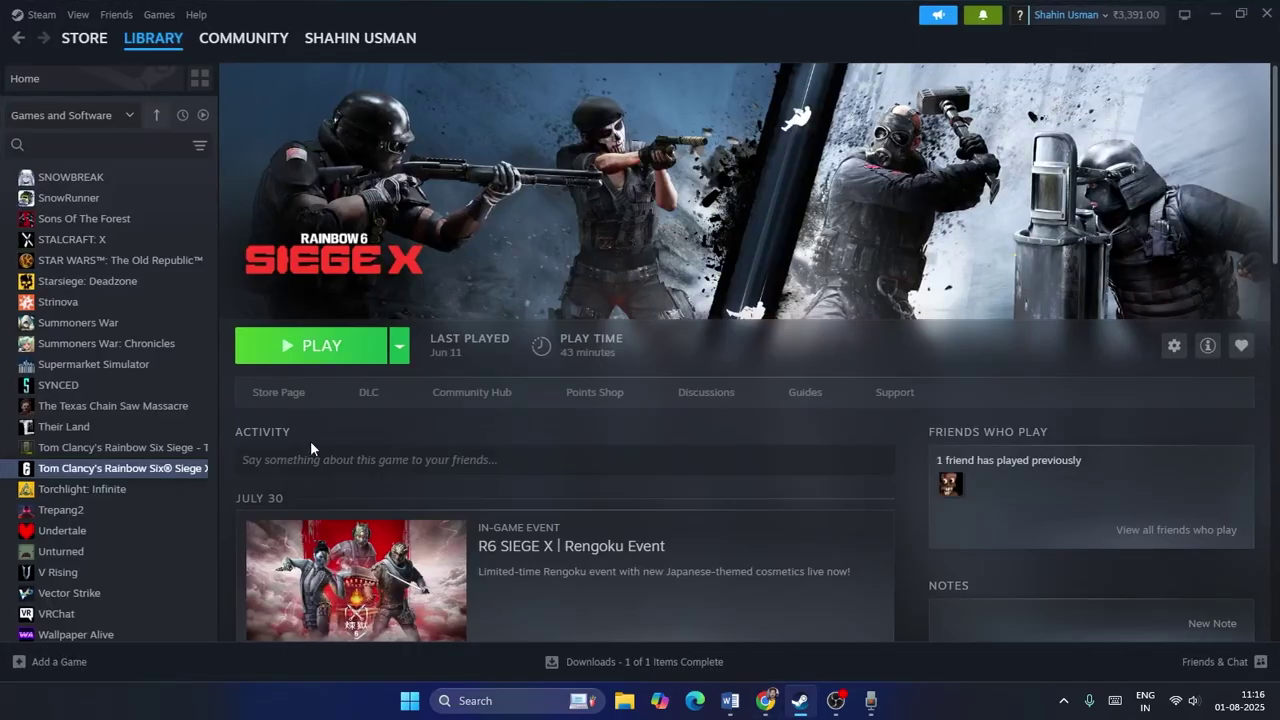
right_click(163, 478)
mouse_move(210, 568)
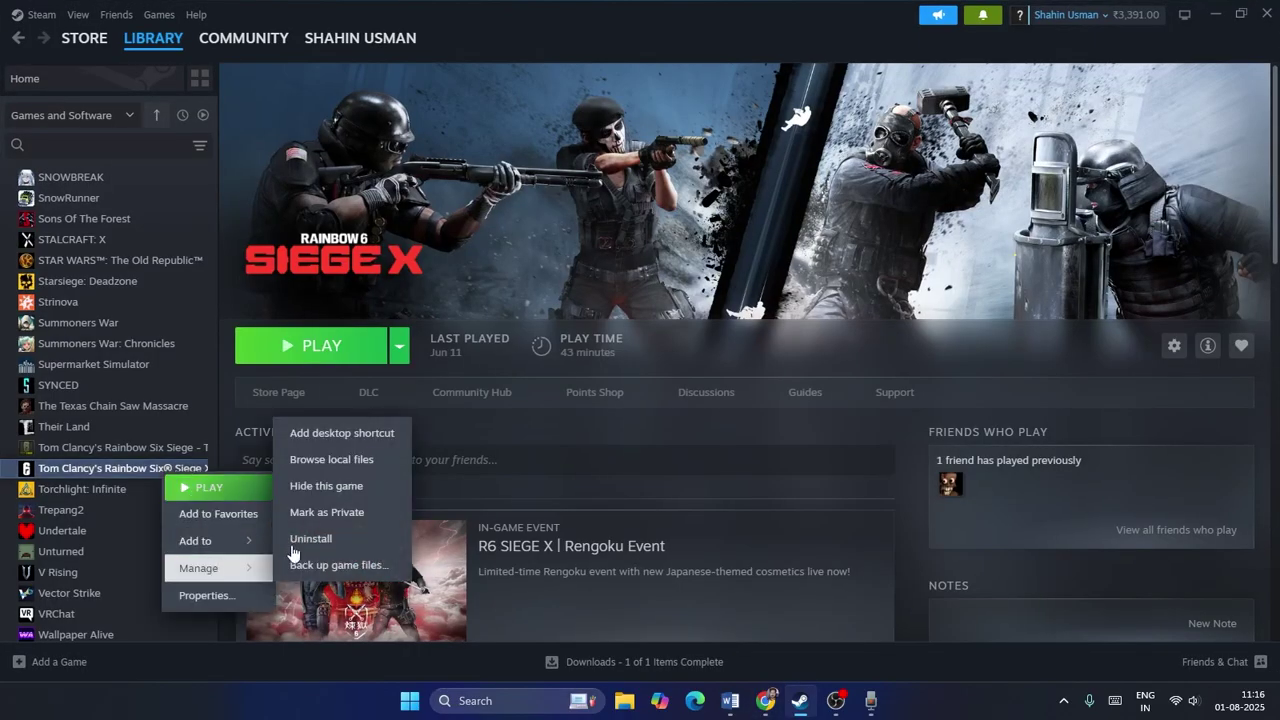
click(330, 456)
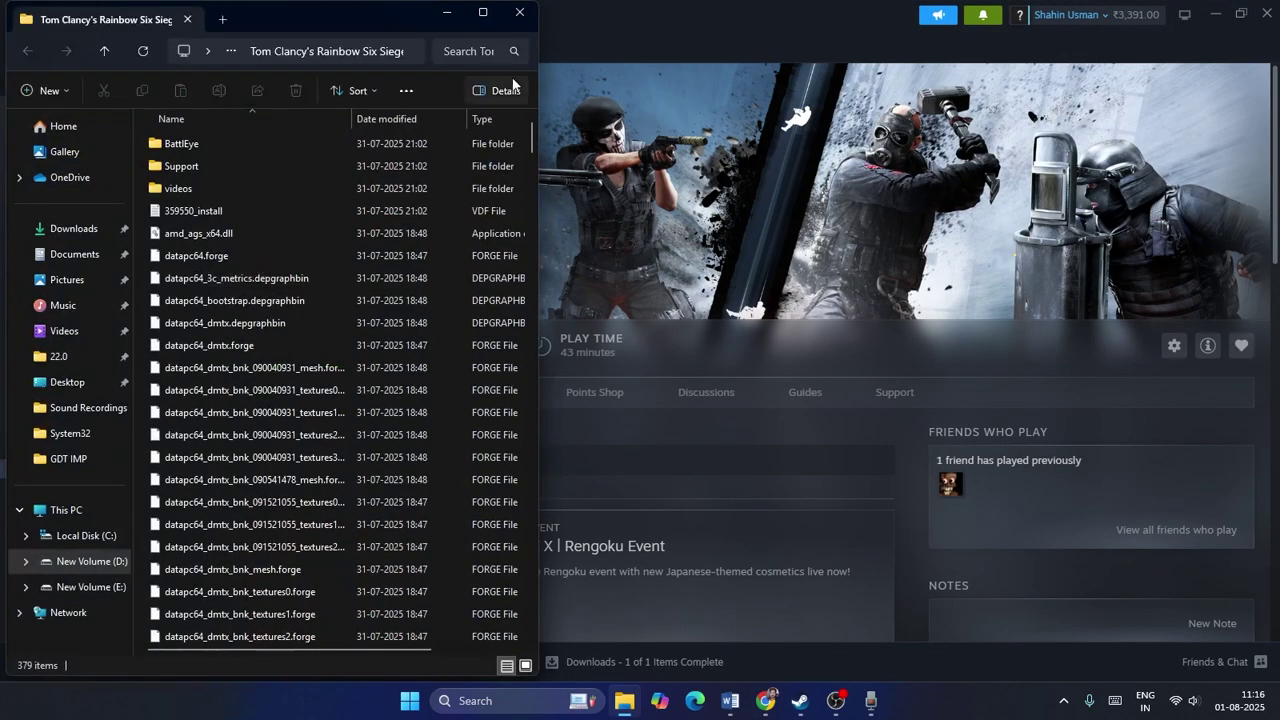
click(470, 14)
Copy the RainbowSix application file from the game's installation folder.
scroll(375, 248, down, 20)
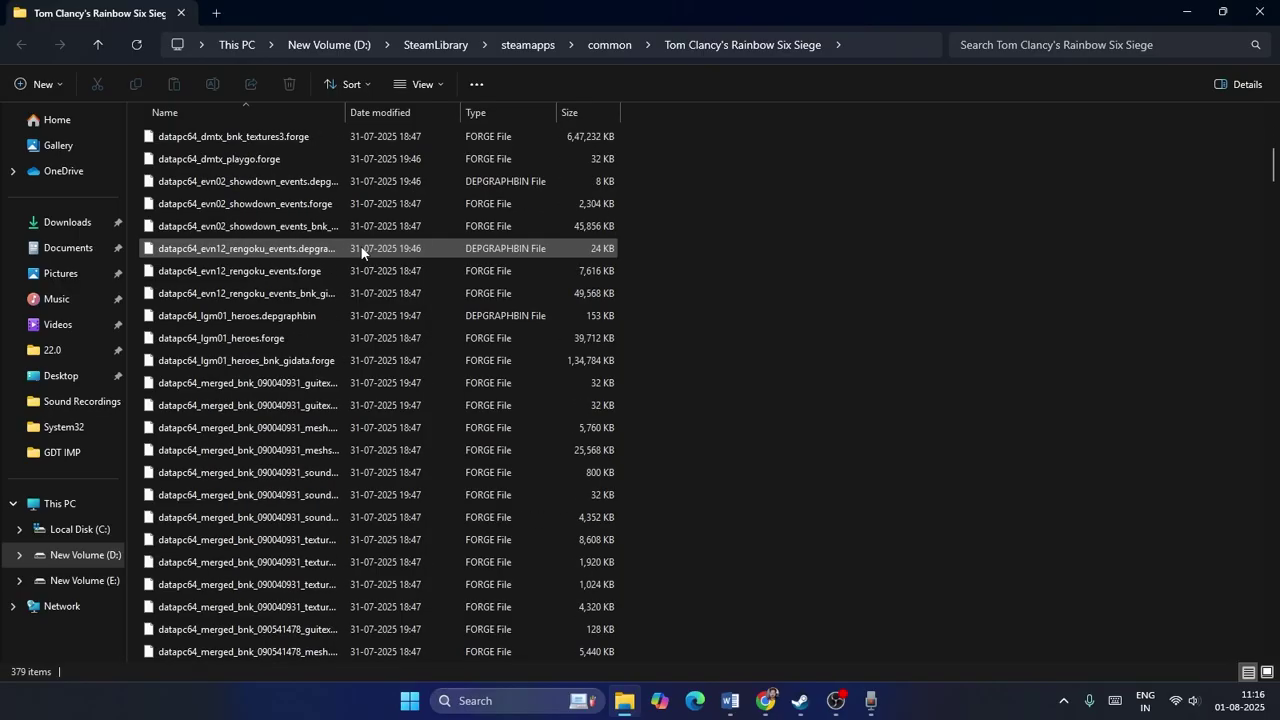
scroll(362, 252, down, 20)
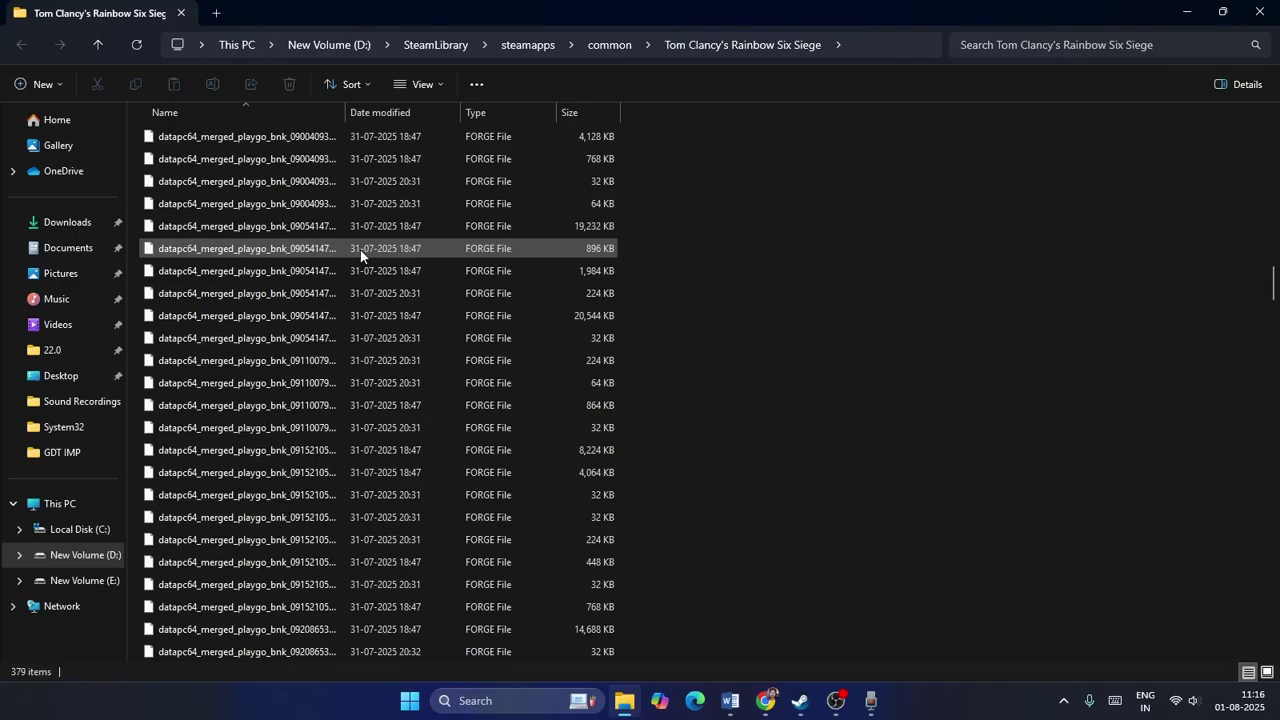
scroll(361, 256, down, 20)
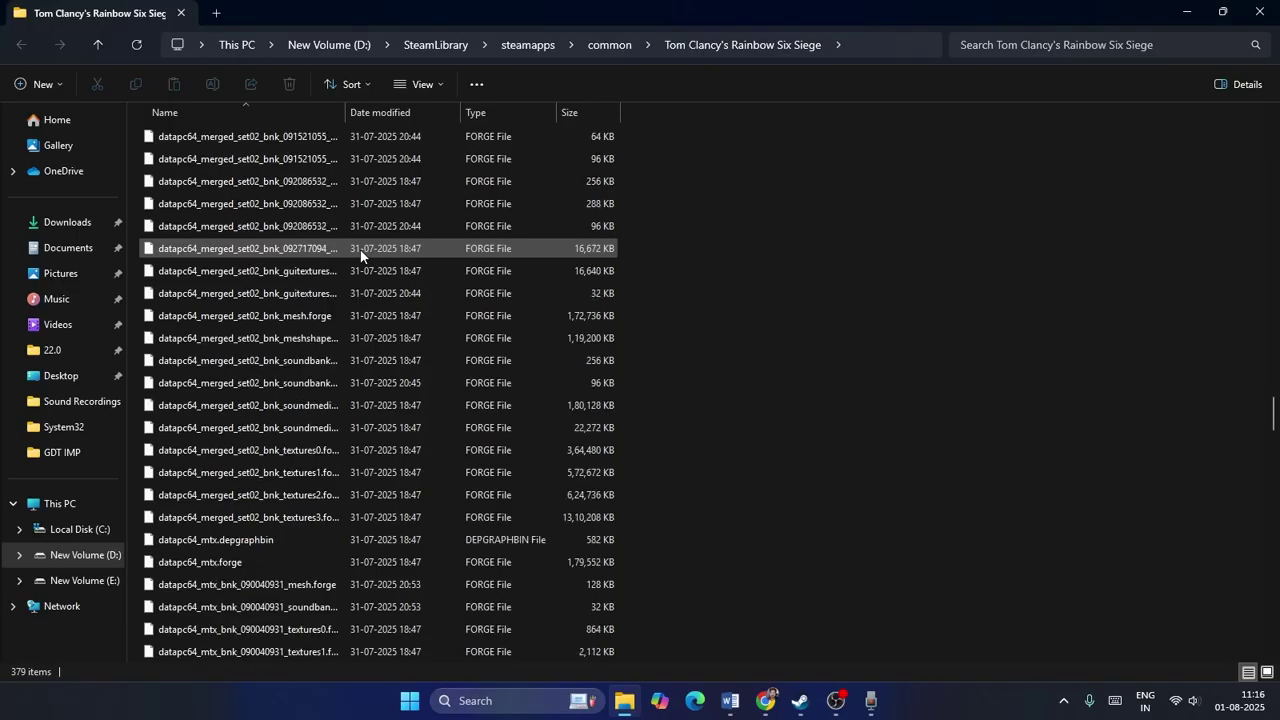
scroll(360, 256, down, 20)
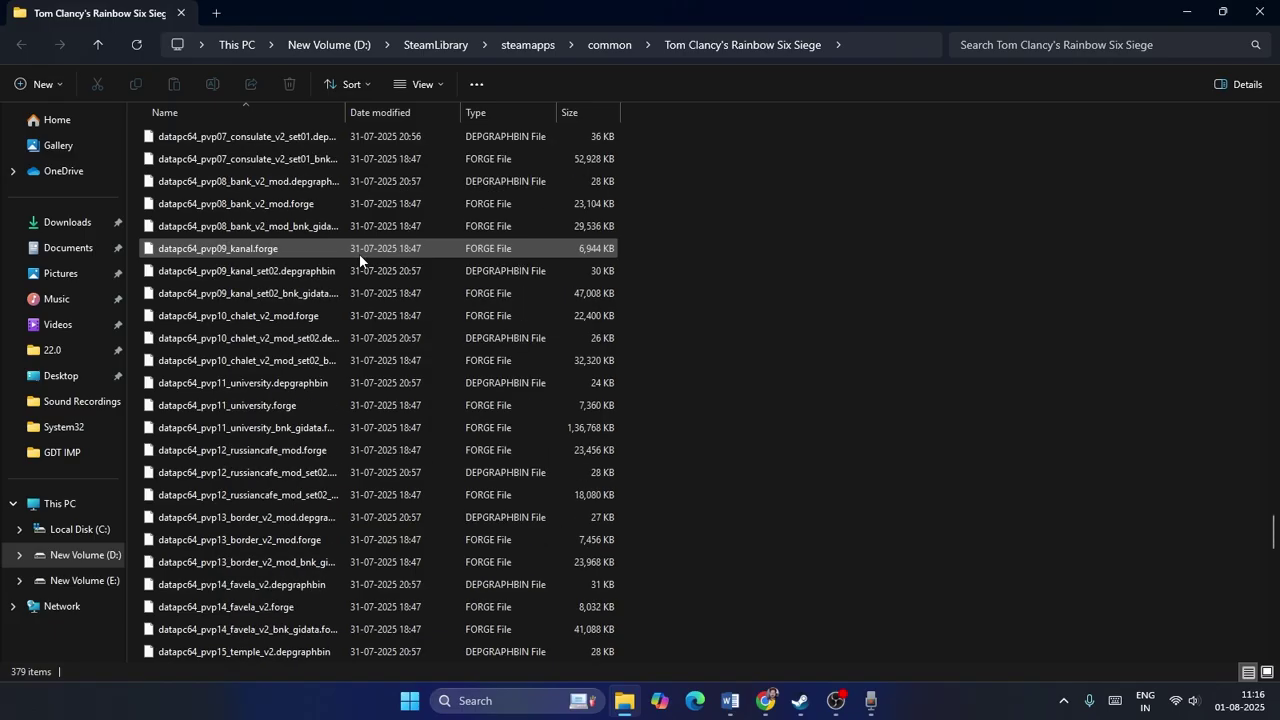
scroll(358, 256, down, 5)
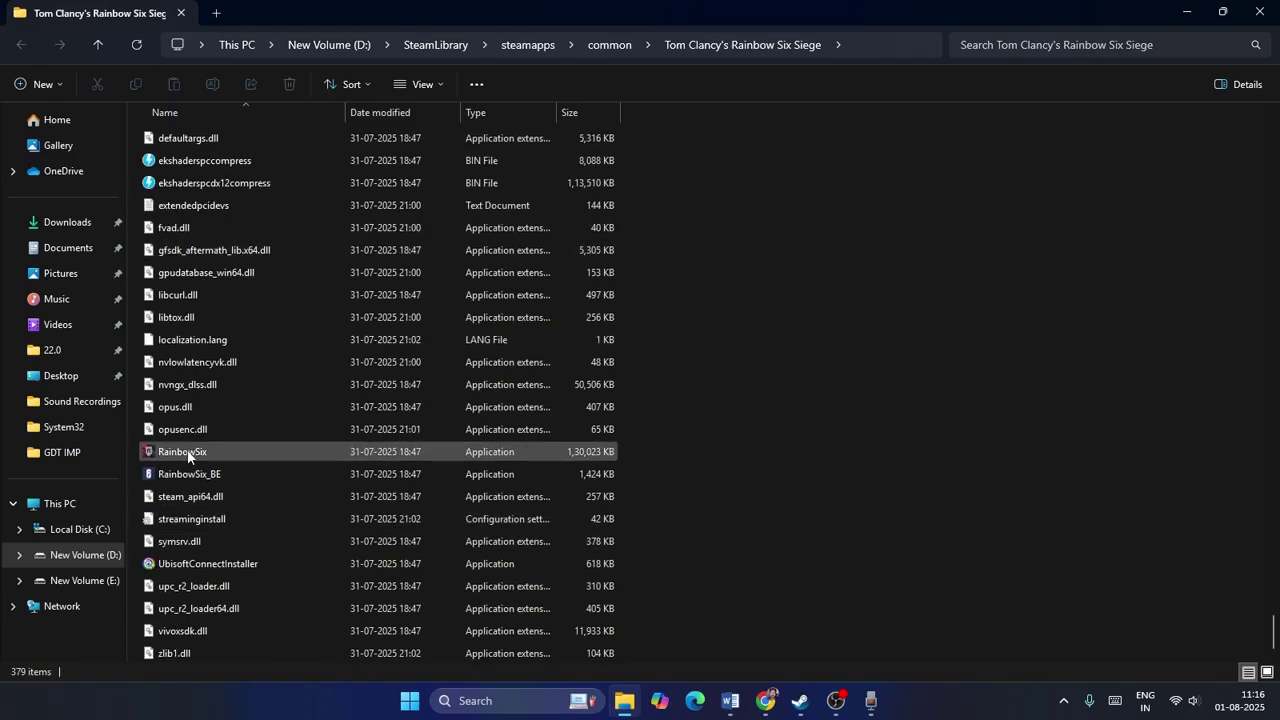
click(410, 451)
right_click(287, 452)
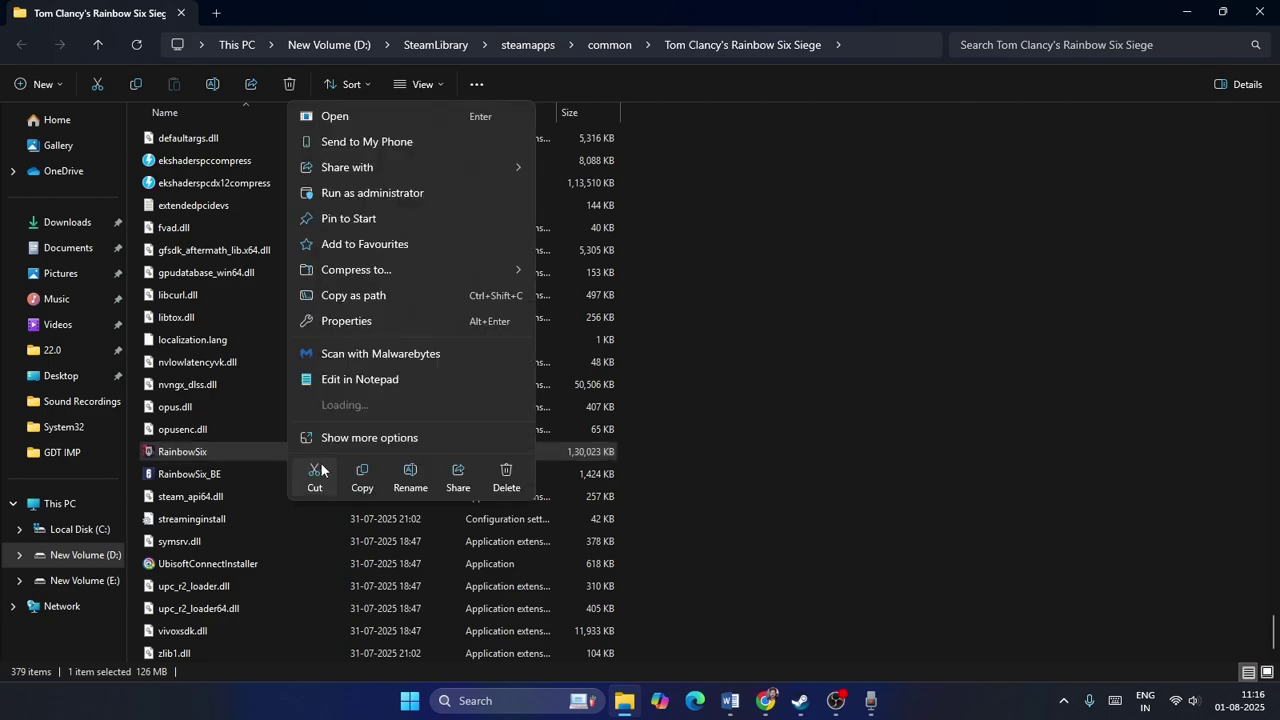
click(355, 475)
Open the ADMIN user folder under Users on Local Disk (C:).
click(86, 503)
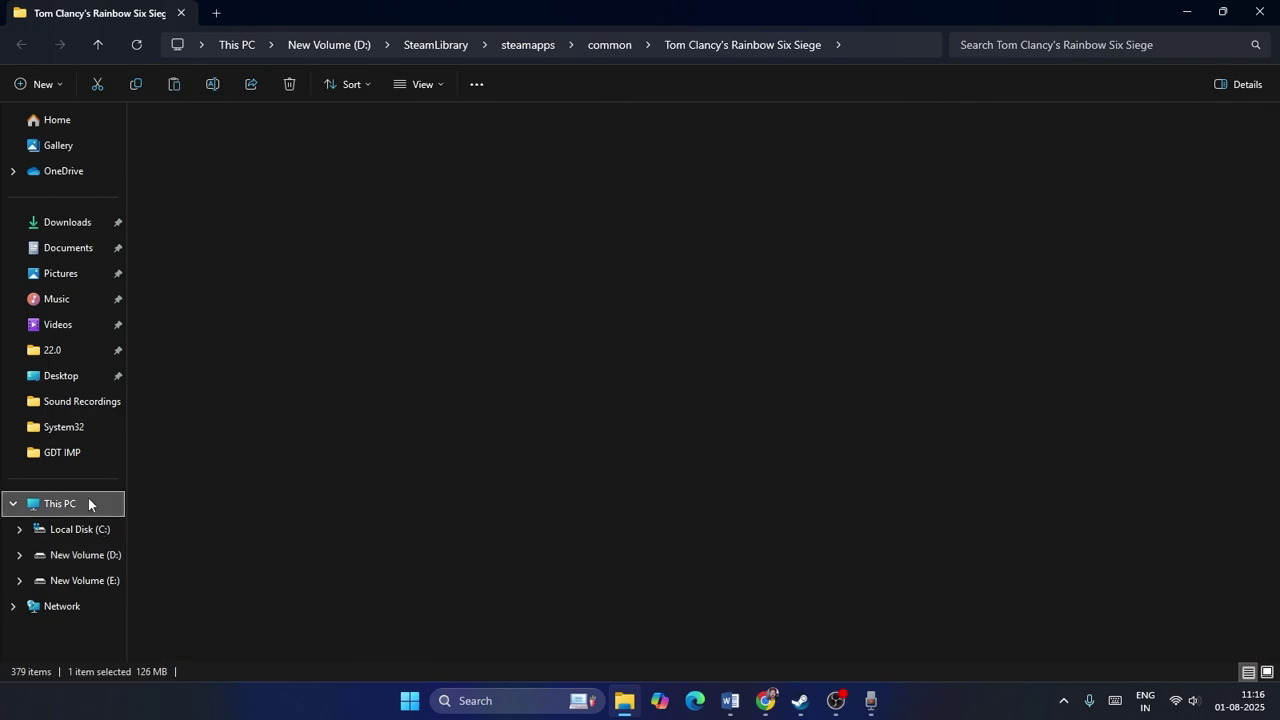
double_click(243, 166)
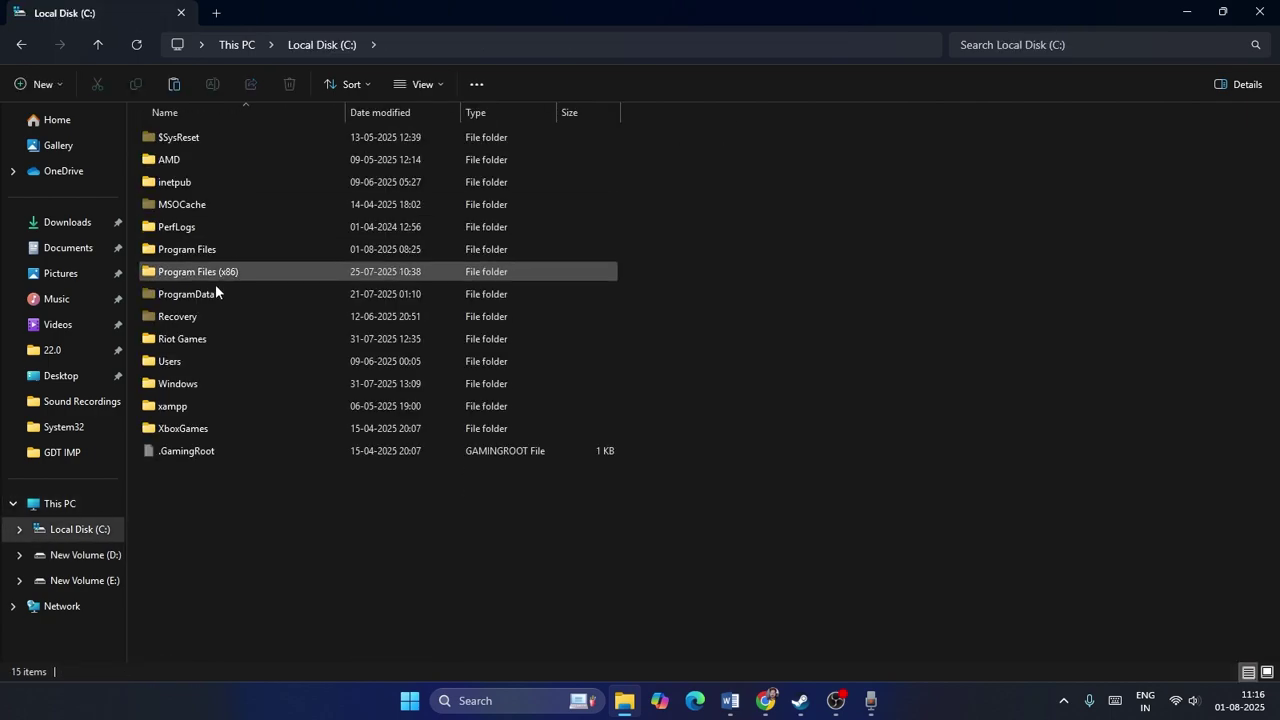
double_click(225, 267)
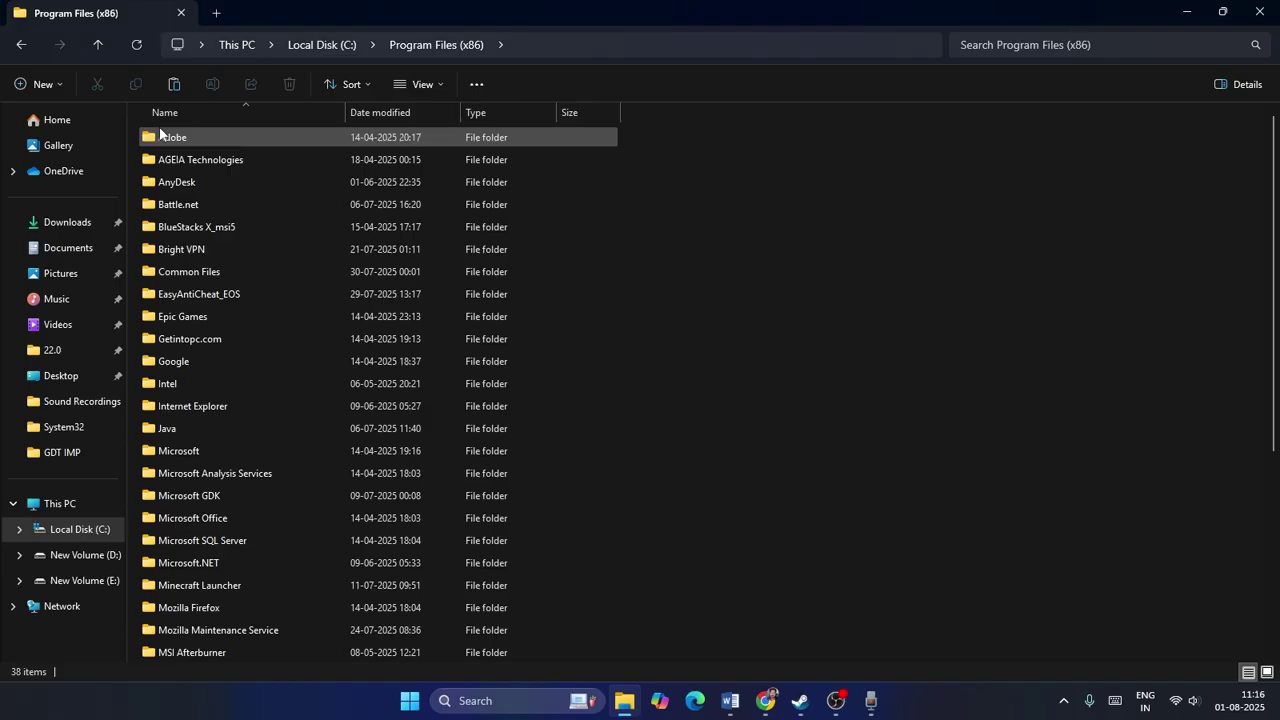
click(106, 48)
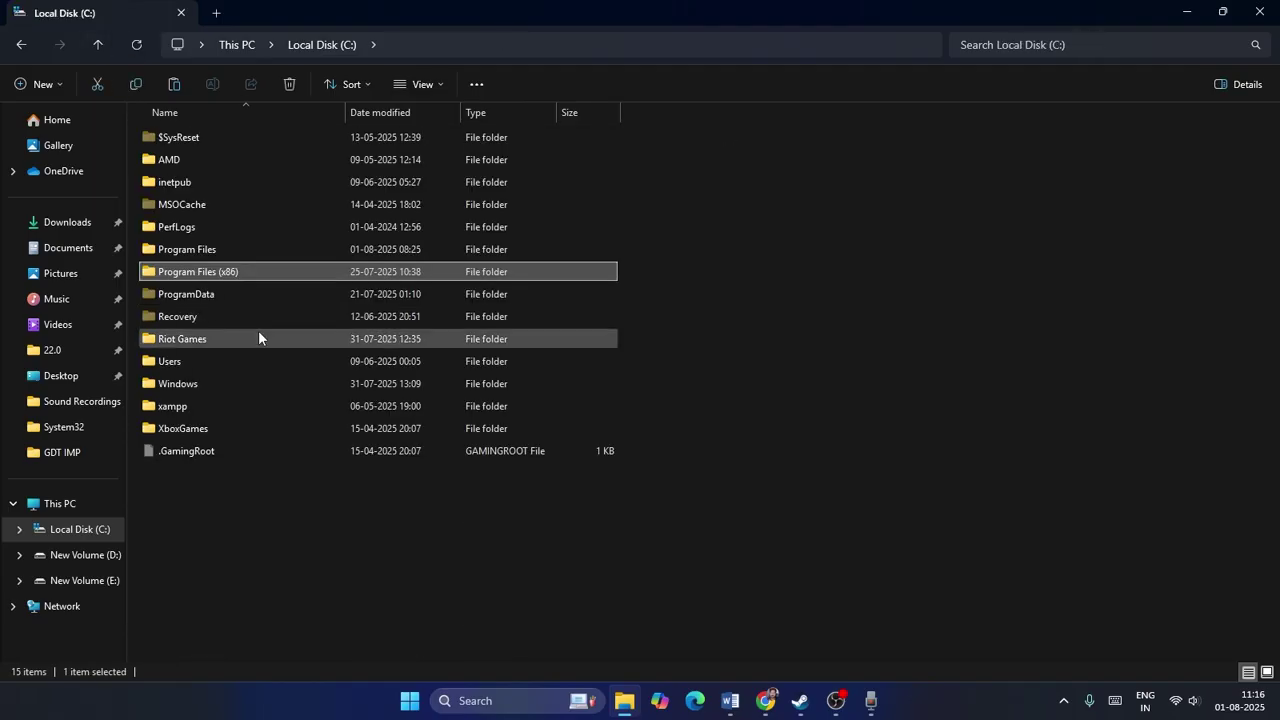
double_click(180, 361)
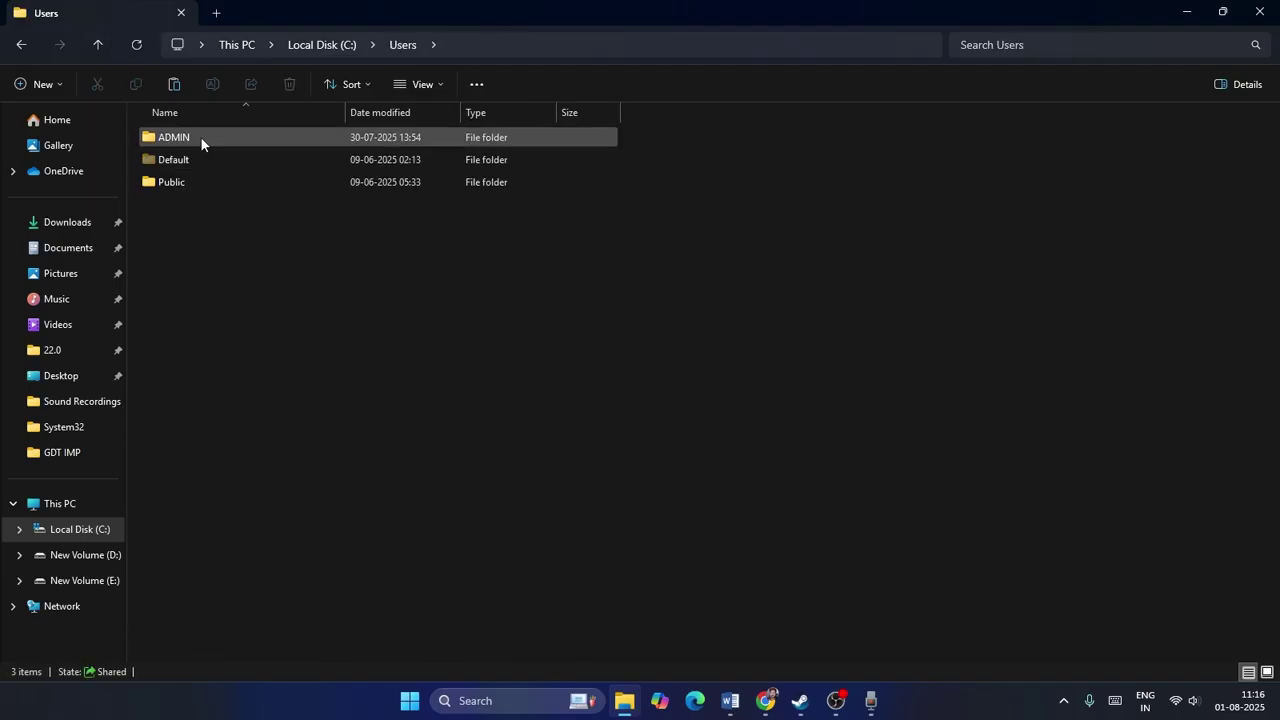
double_click(200, 137)
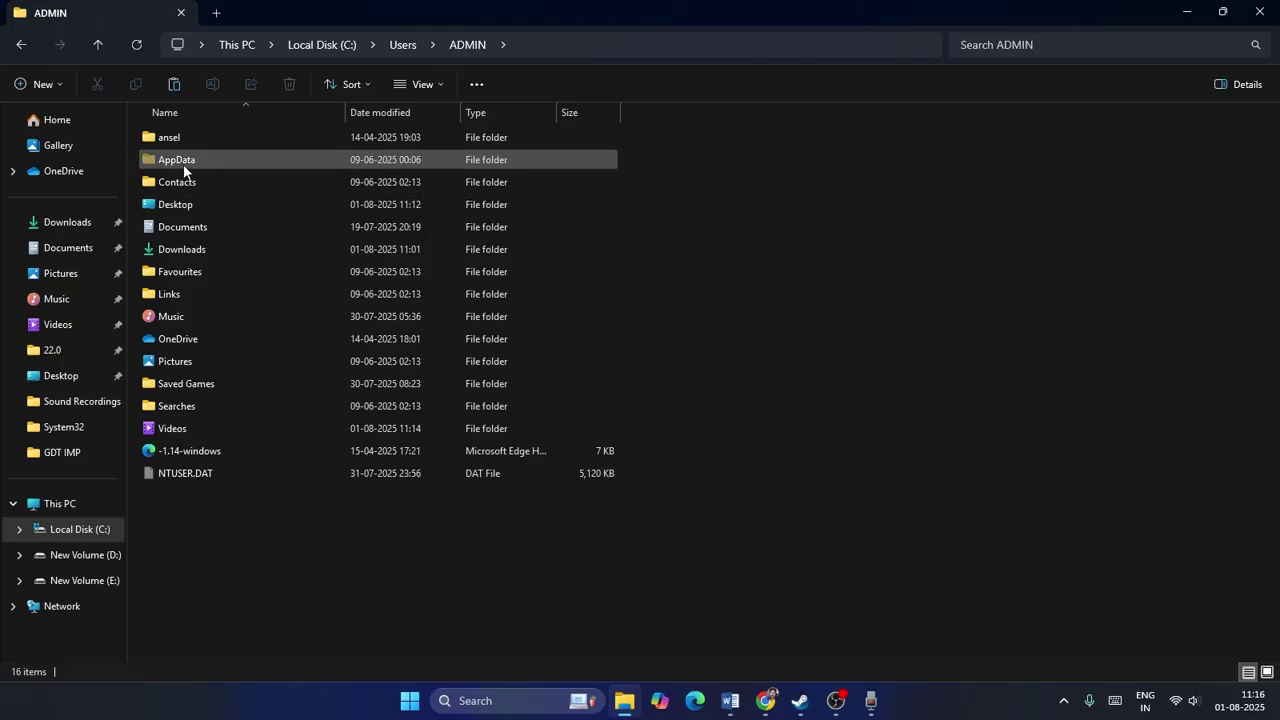
Turn off the display of hidden items in the ADMIN folder, and turn it back on.
click(440, 88)
mouse_move(422, 380)
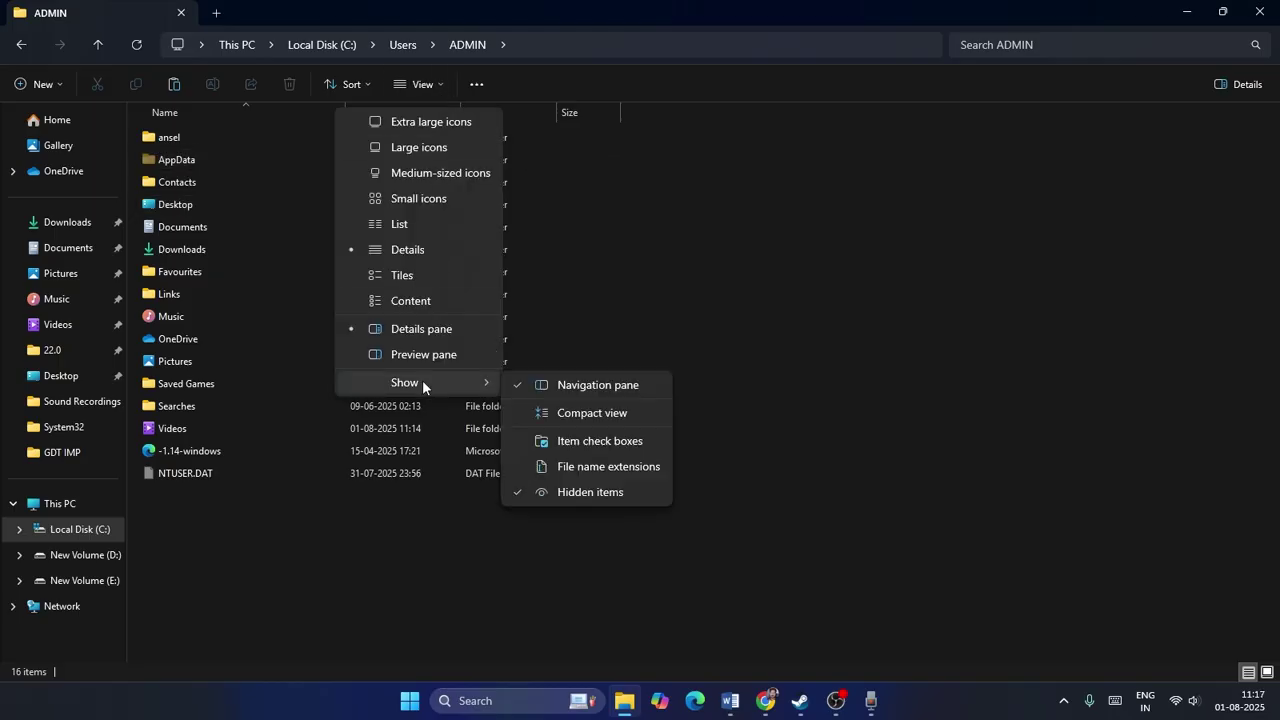
click(520, 492)
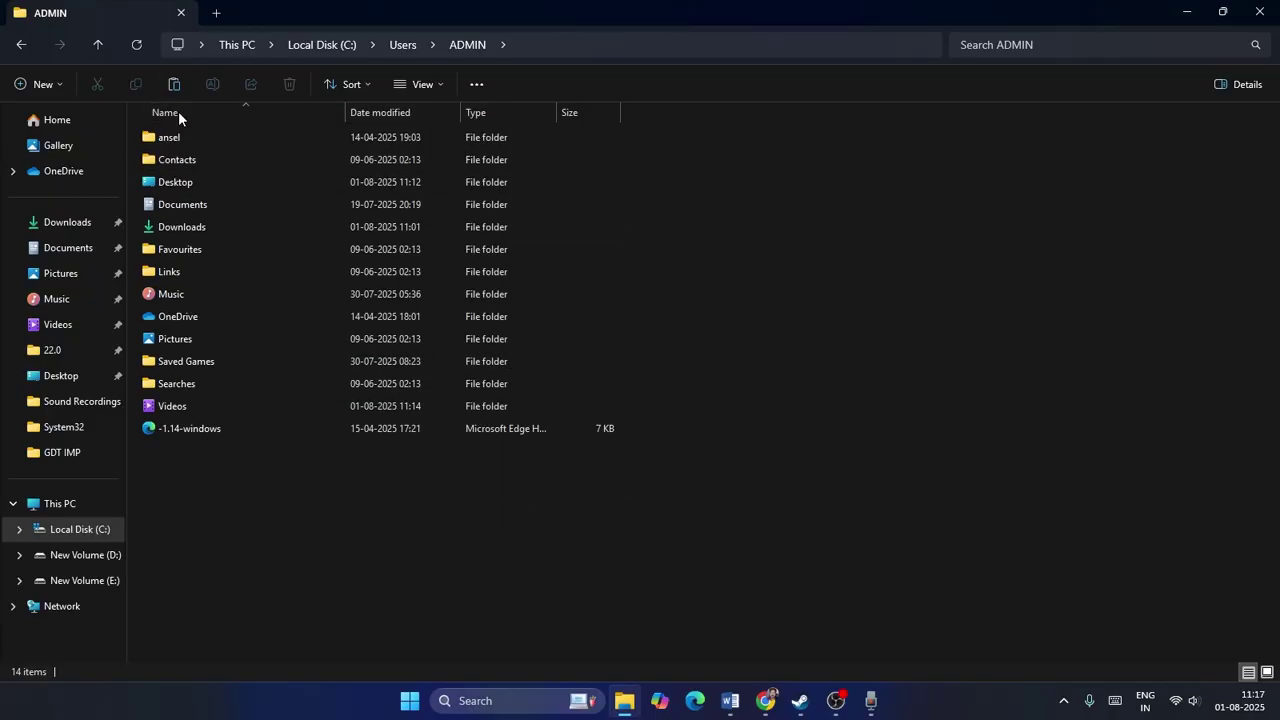
click(441, 88)
mouse_move(424, 378)
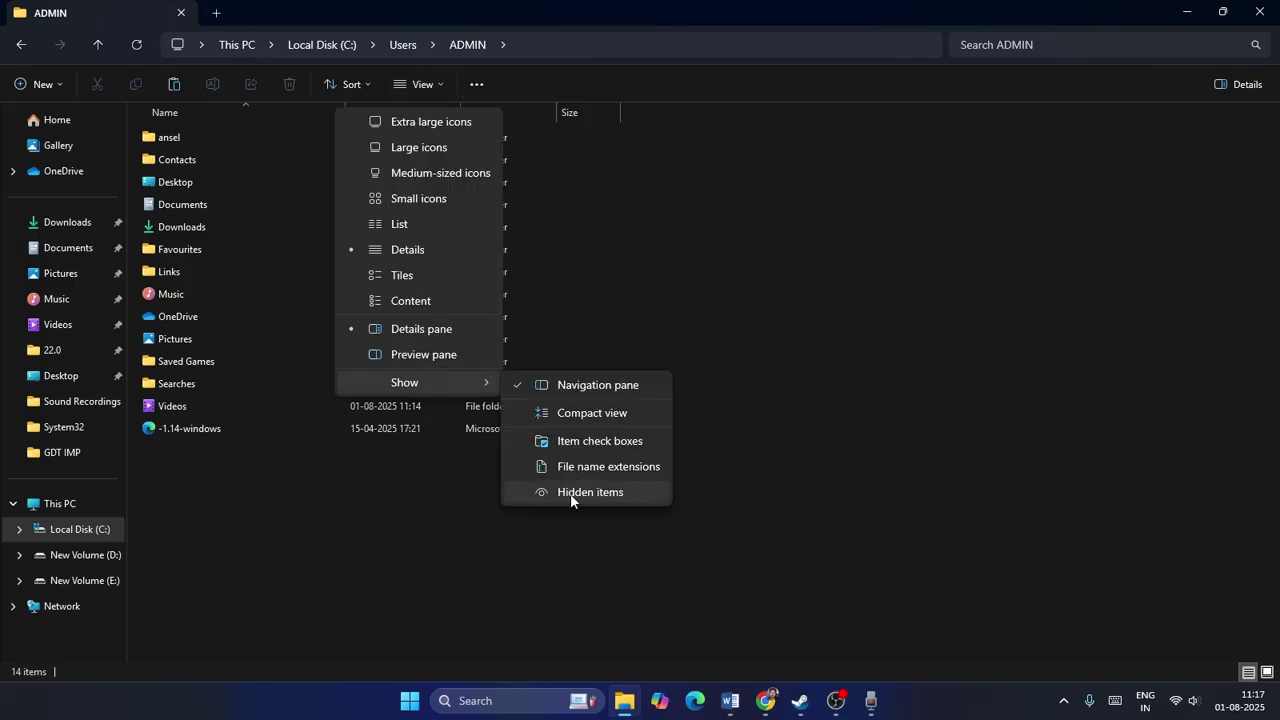
click(543, 494)
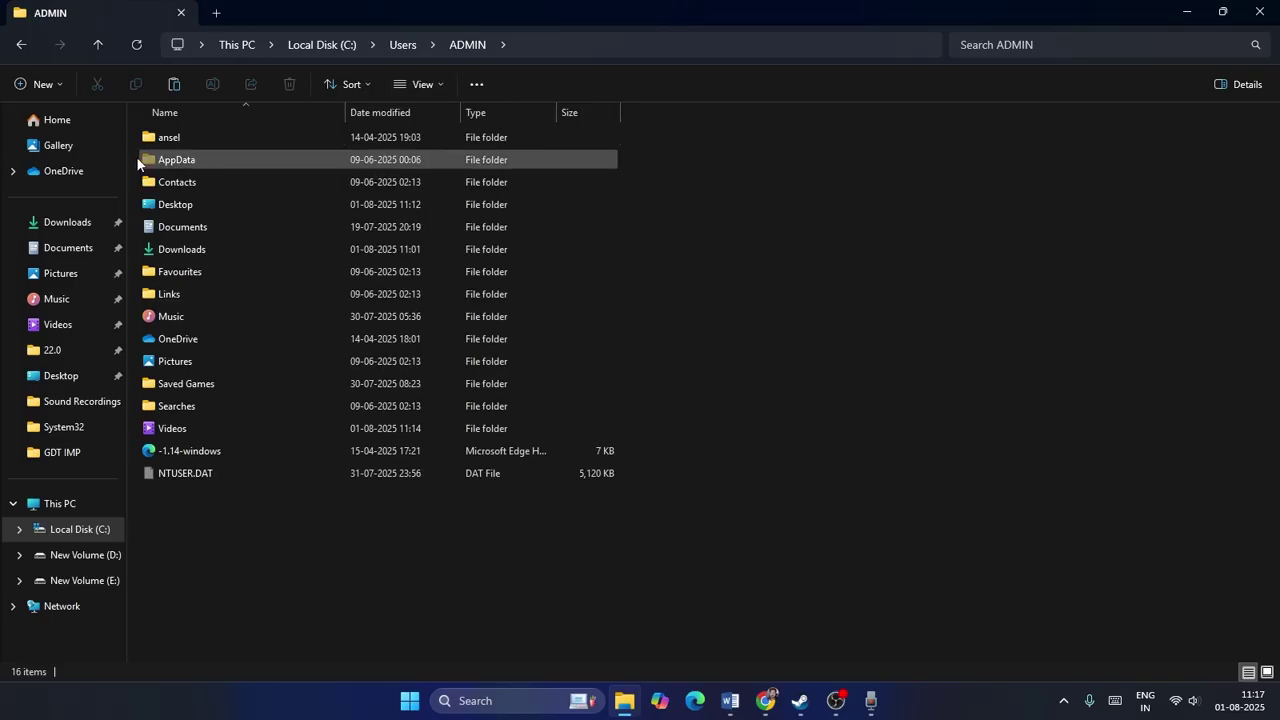
Open the AppData folder, its Local subfolder, and the Ubisoft Game Launcher folder inside it.
double_click(176, 160)
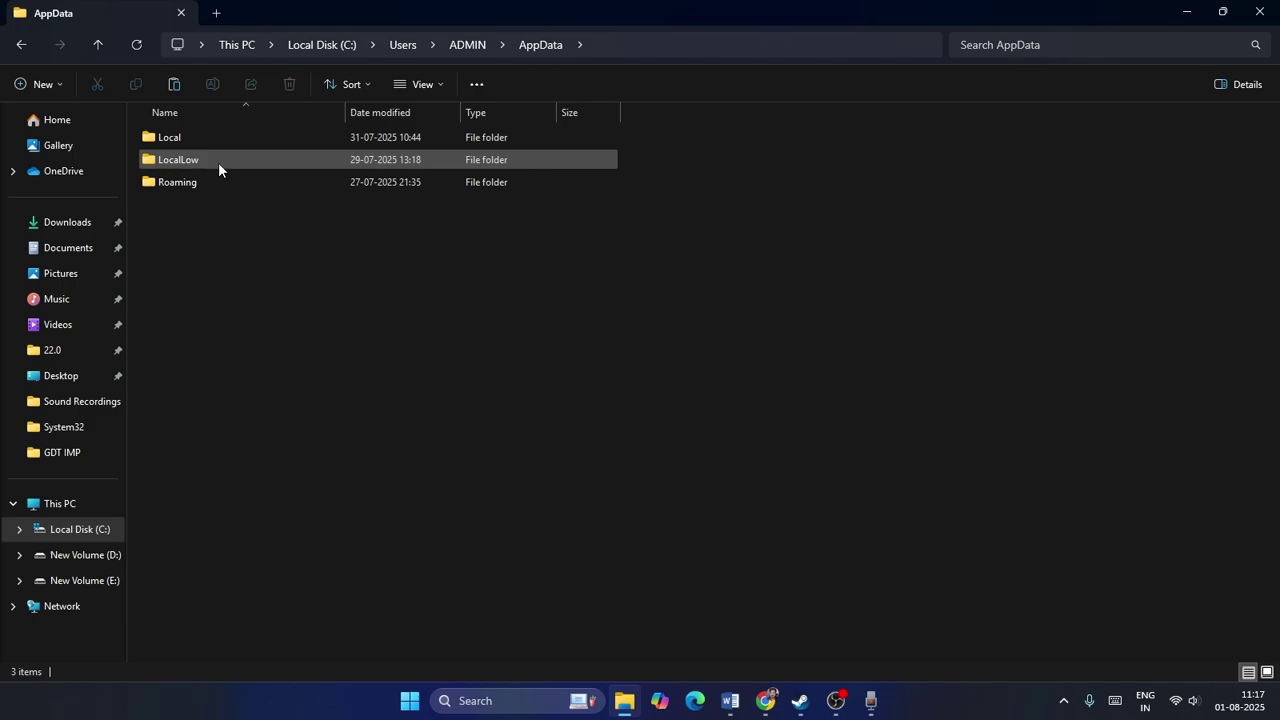
double_click(164, 137)
scroll(232, 297, down, 8)
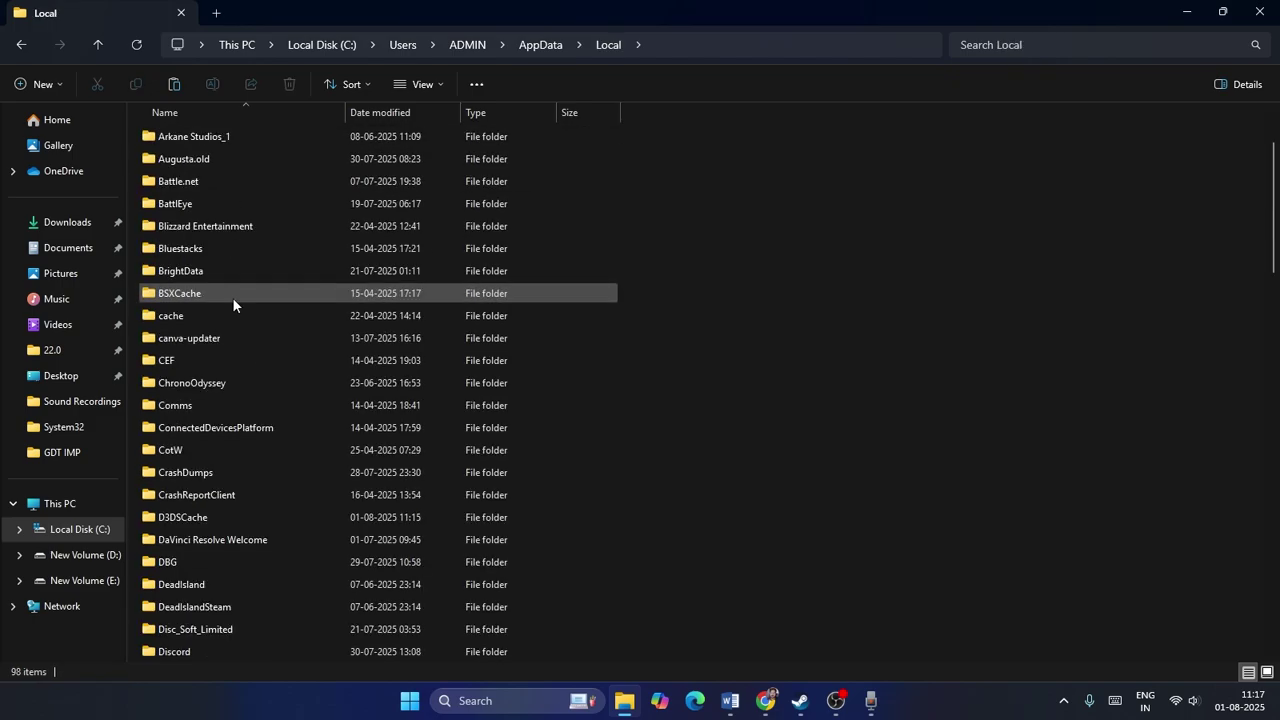
scroll(230, 342, down, 13)
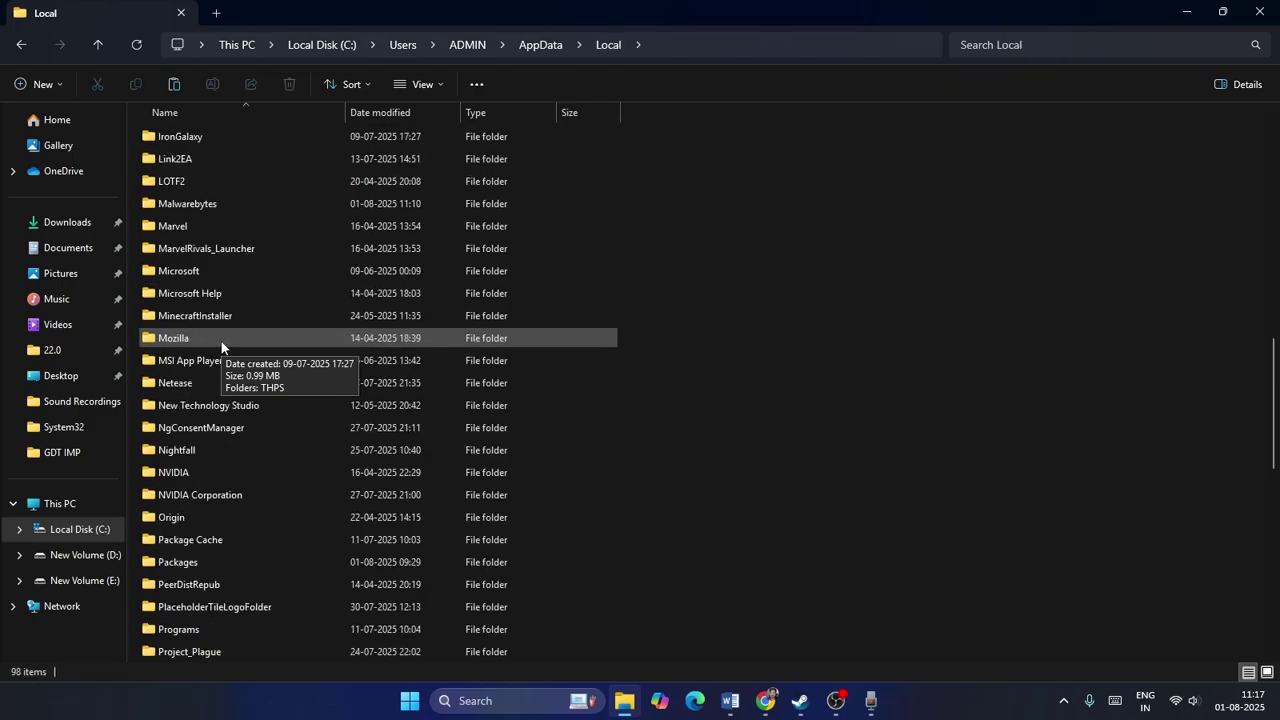
scroll(221, 341, down, 3)
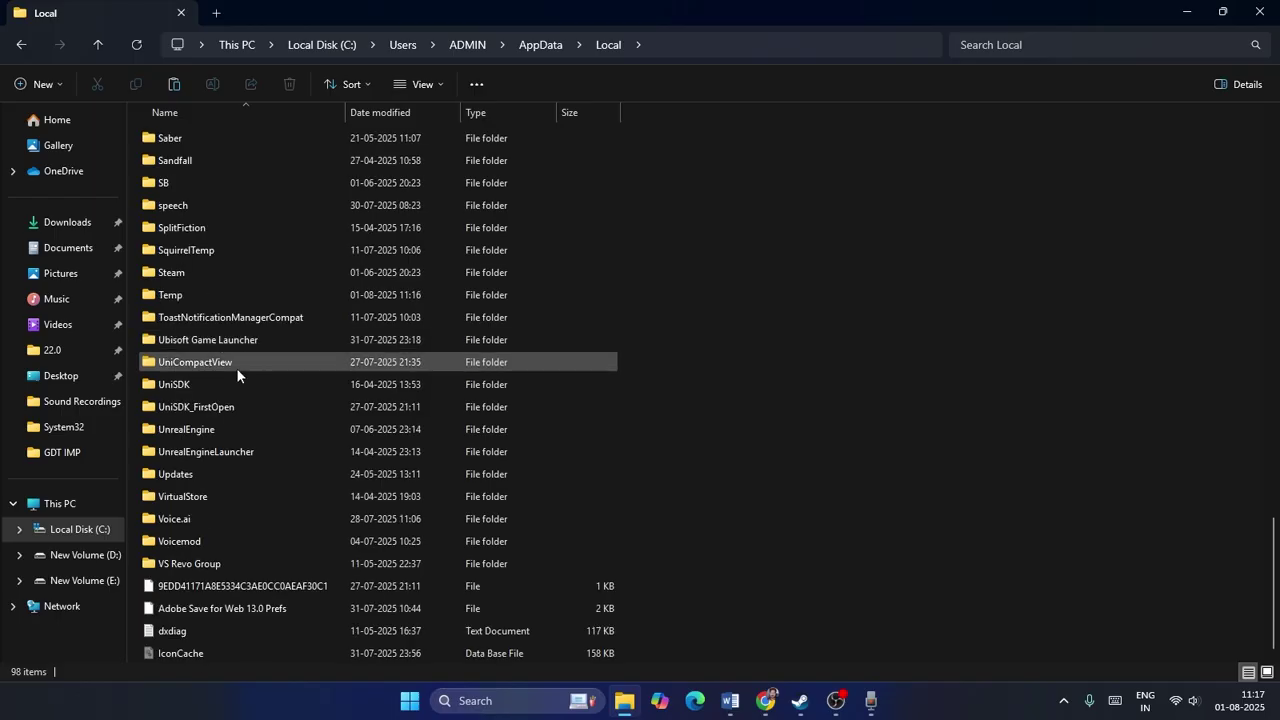
double_click(230, 339)
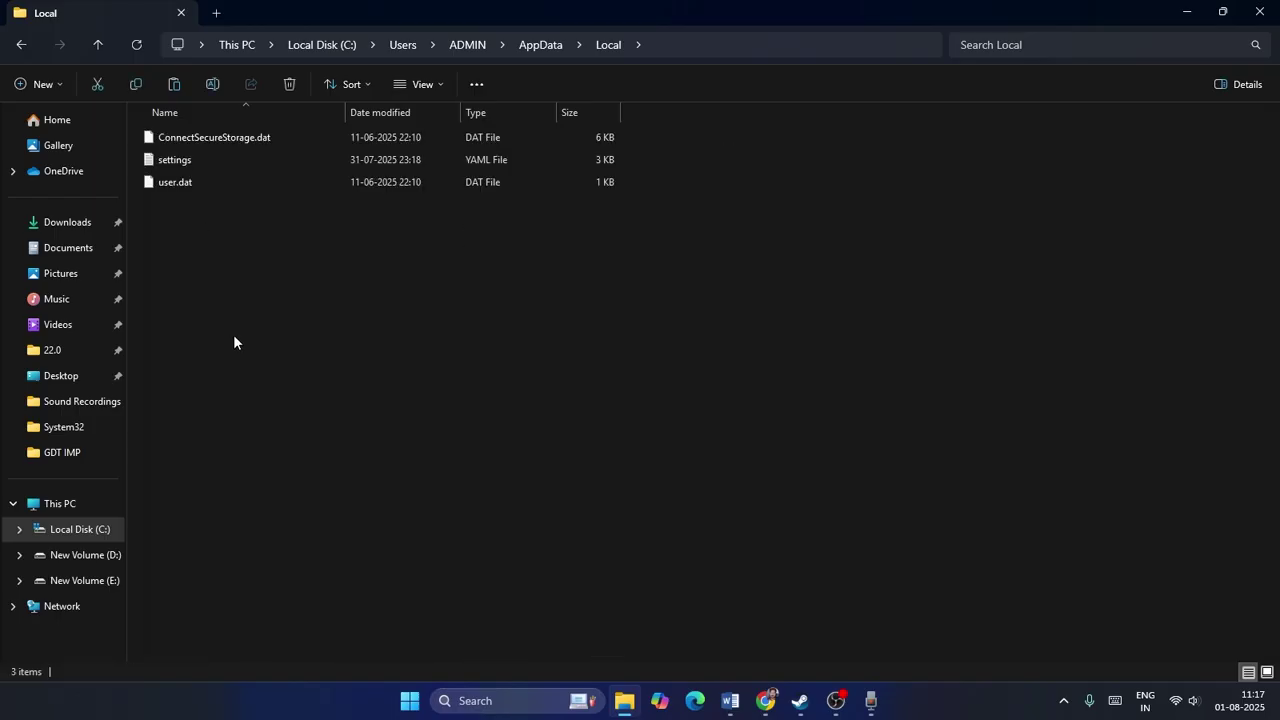
Check the context options in the Ubisoft Game Launcher folder without pasting, and close the folder window.
right_click(185, 213)
click(668, 355)
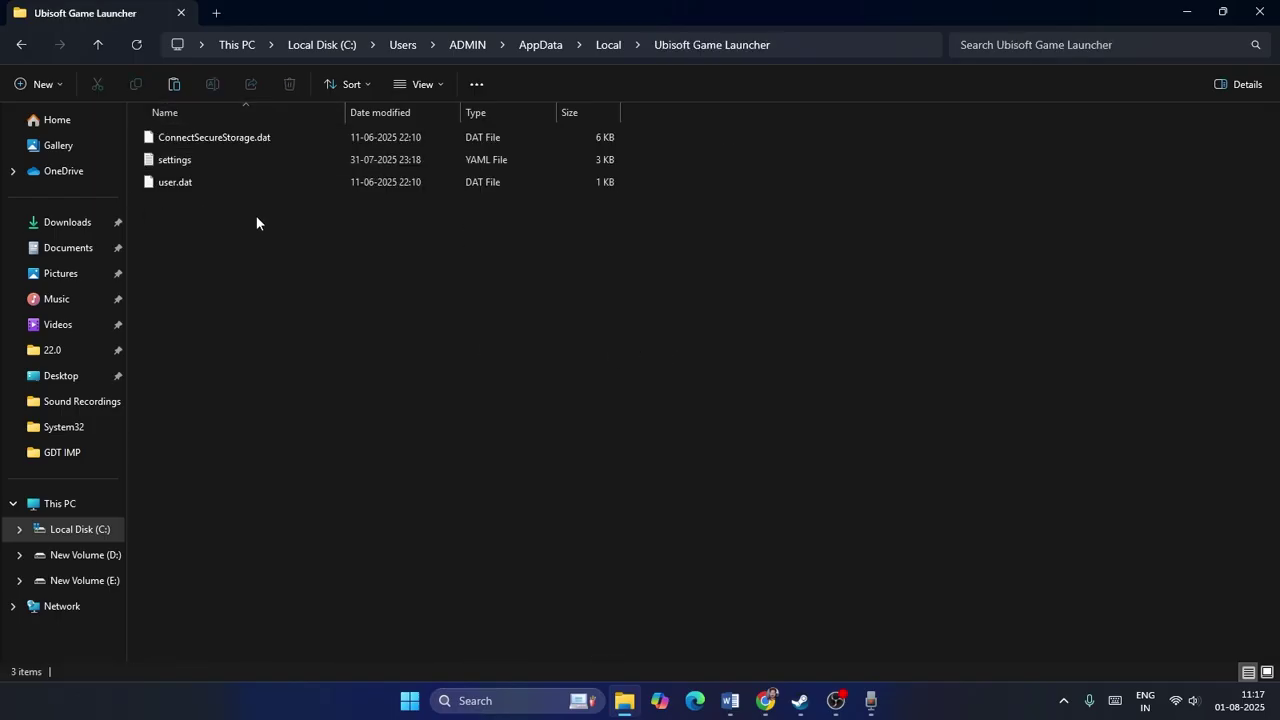
click(1259, 12)
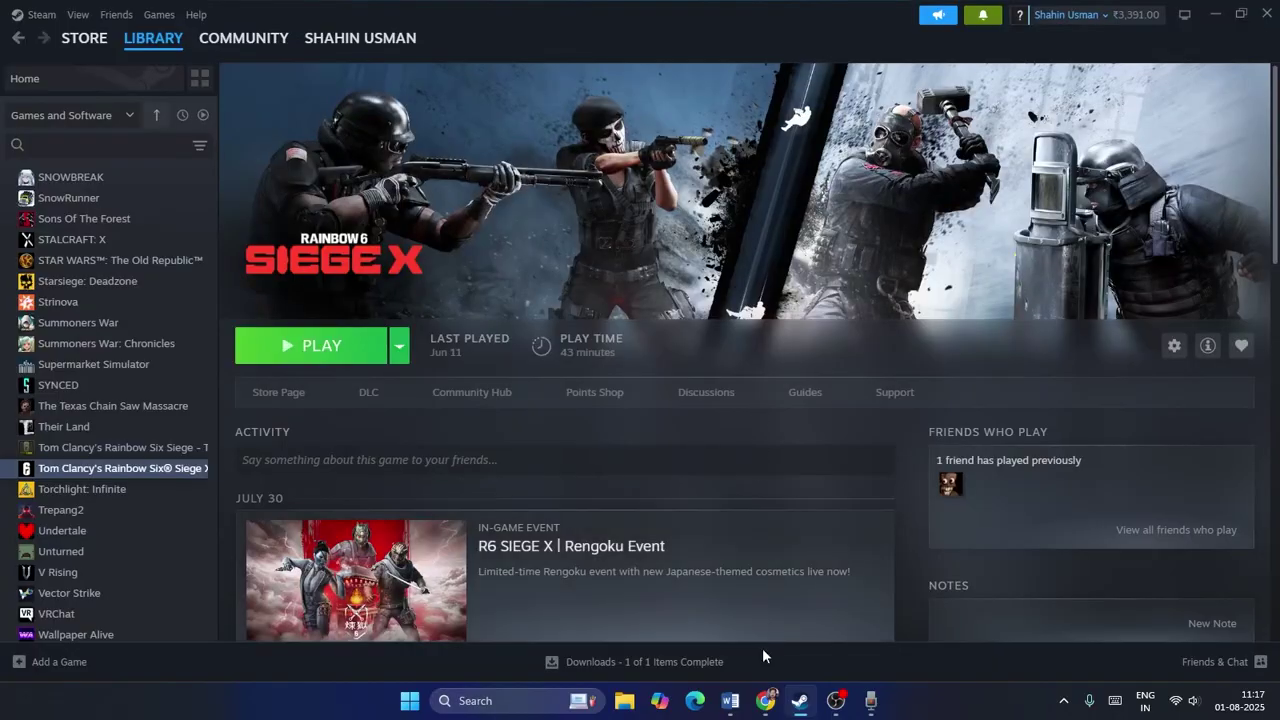
Switch to the Word document, review Step 4 on installing the latest version of Ubisoft Connect, and minimize the document.
click(731, 701)
scroll(650, 330, down, 3)
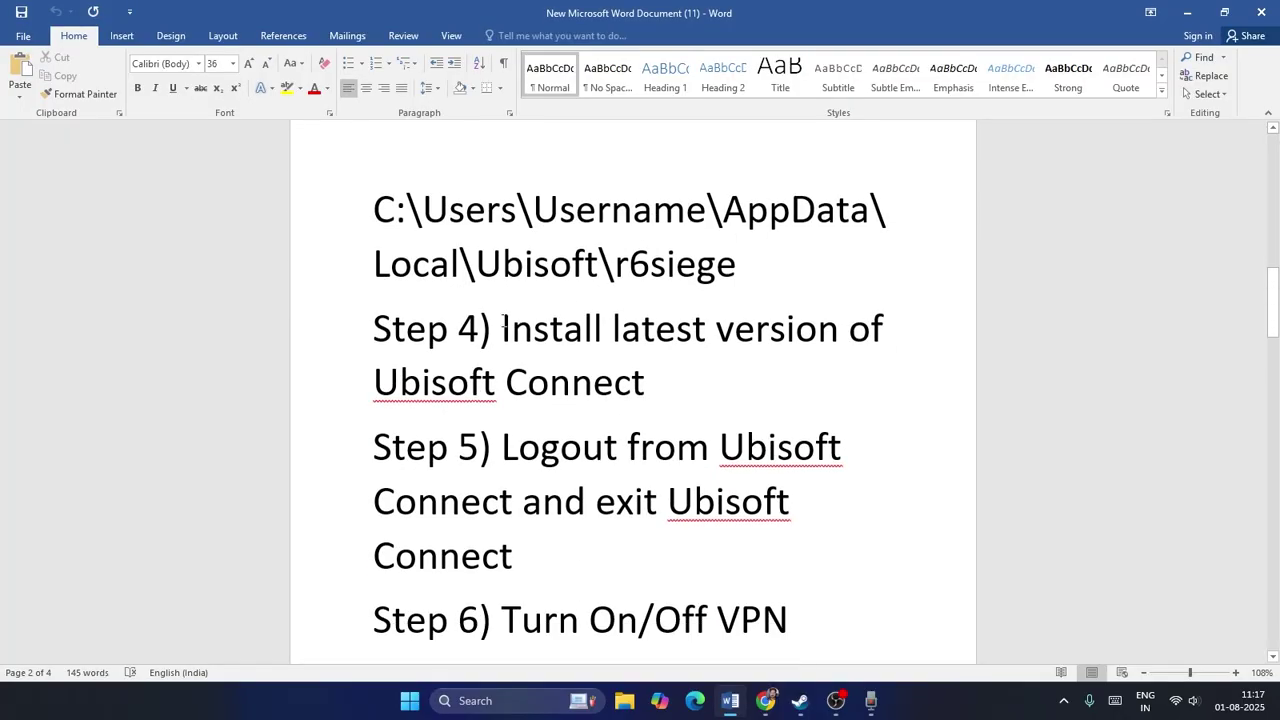
drag(503, 328, 691, 371)
click(706, 397)
click(1187, 12)
Open the list of installed apps in Windows Settings and search it for "ubis".
click(490, 701)
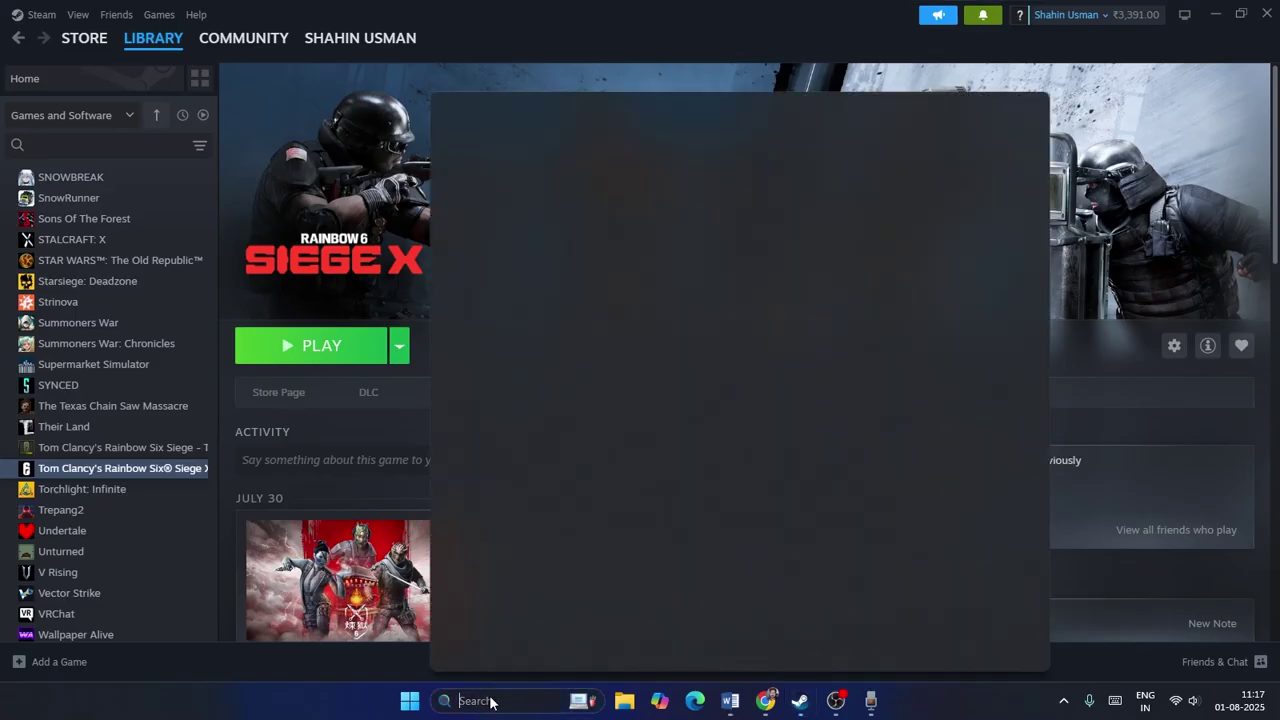
text(settings)
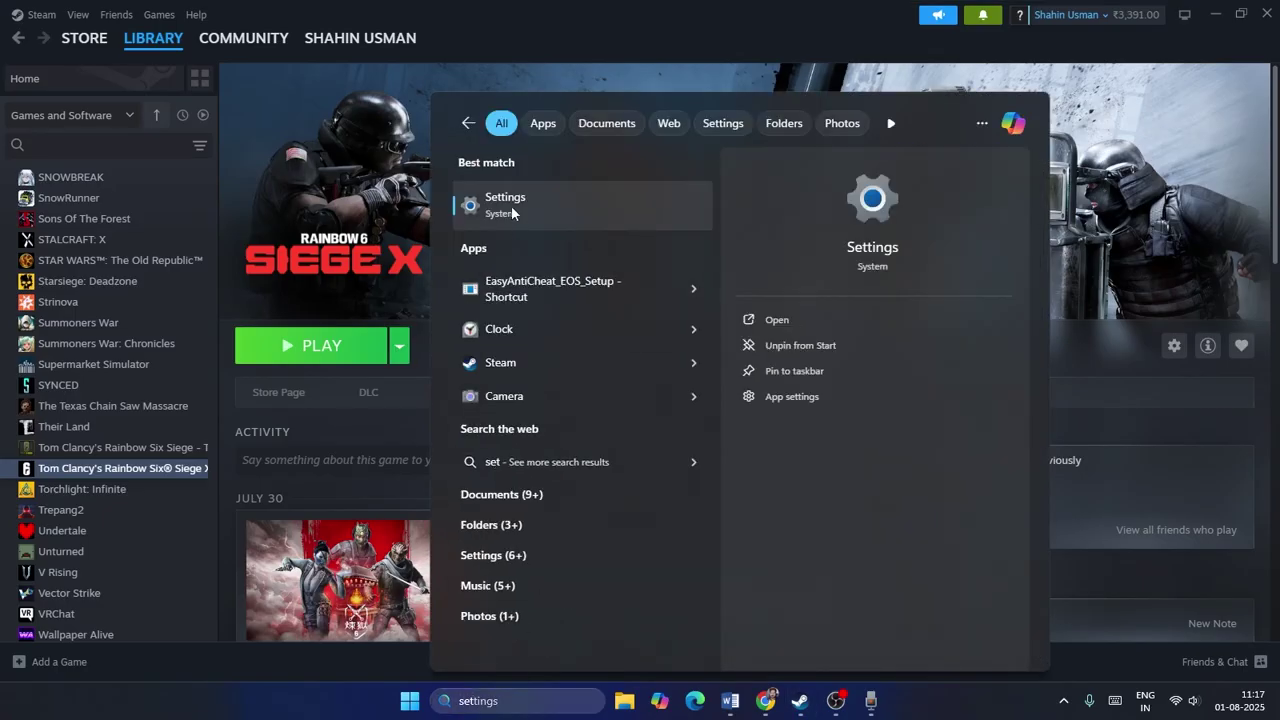
click(511, 207)
click(113, 334)
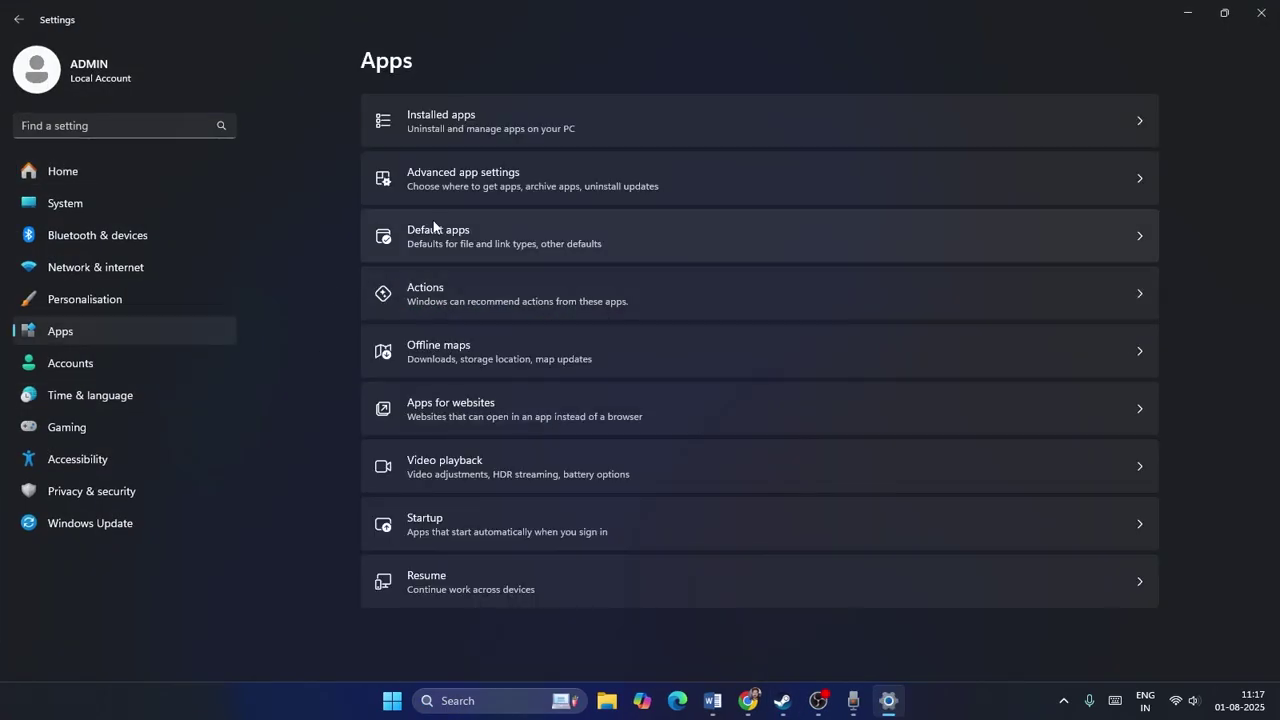
click(459, 120)
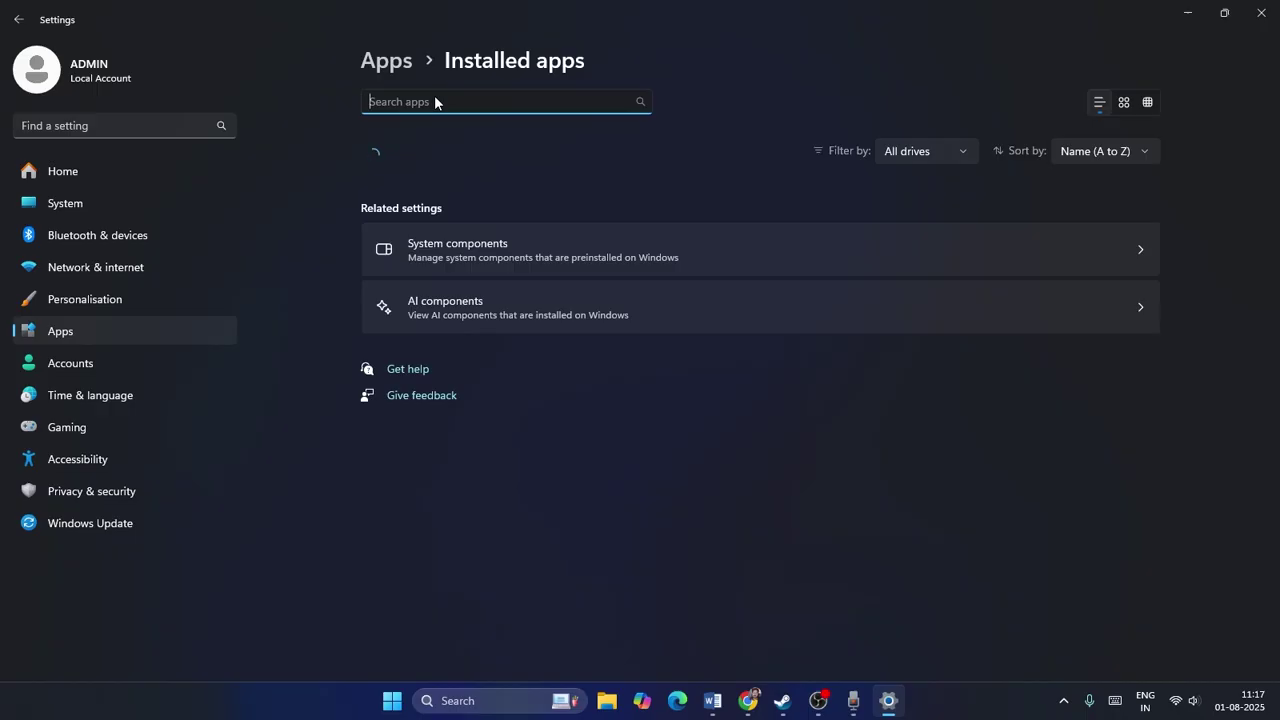
text(ubis)
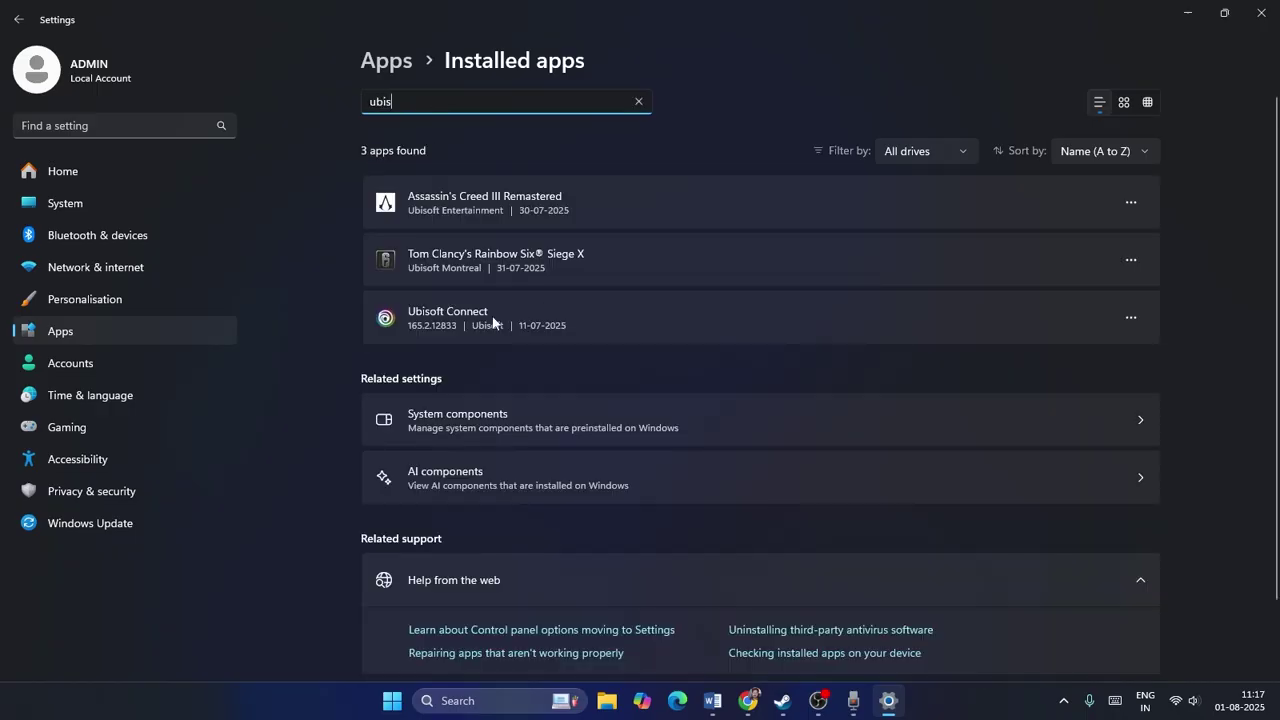
View the available actions for Ubisoft Connect, including Uninstall, without choosing one, and close Settings.
click(1130, 318)
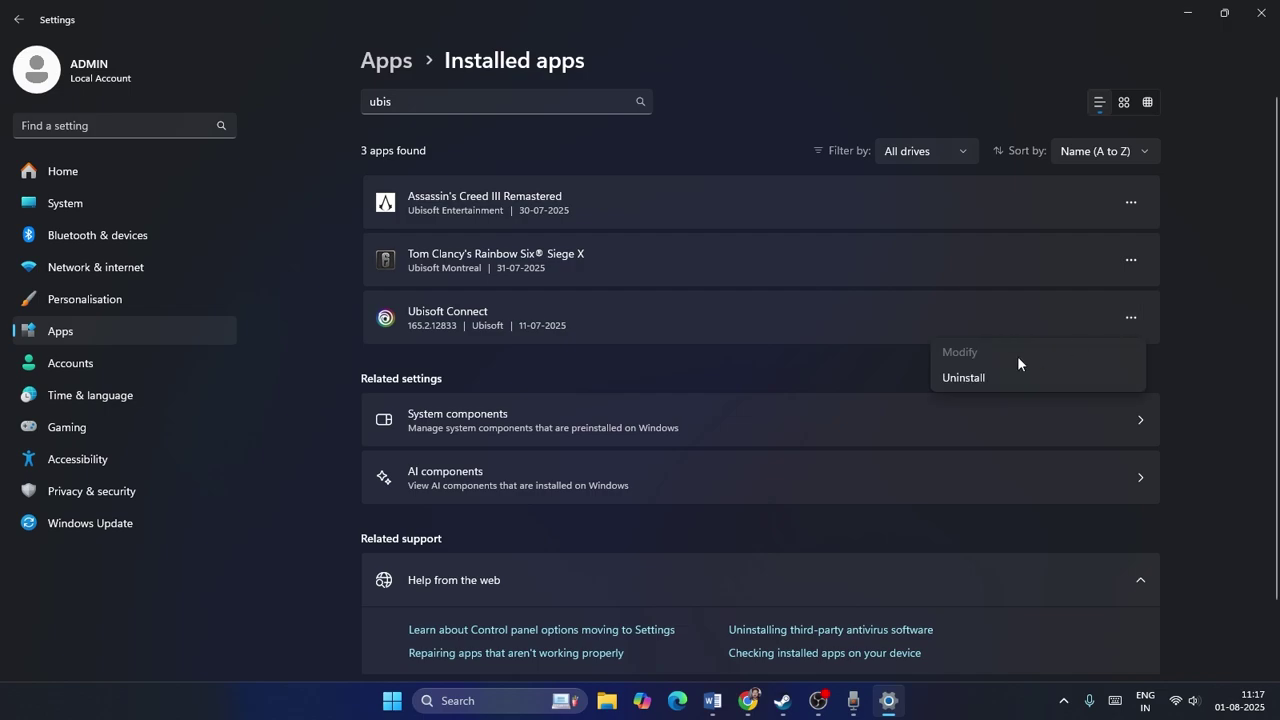
click(1208, 374)
click(1260, 12)
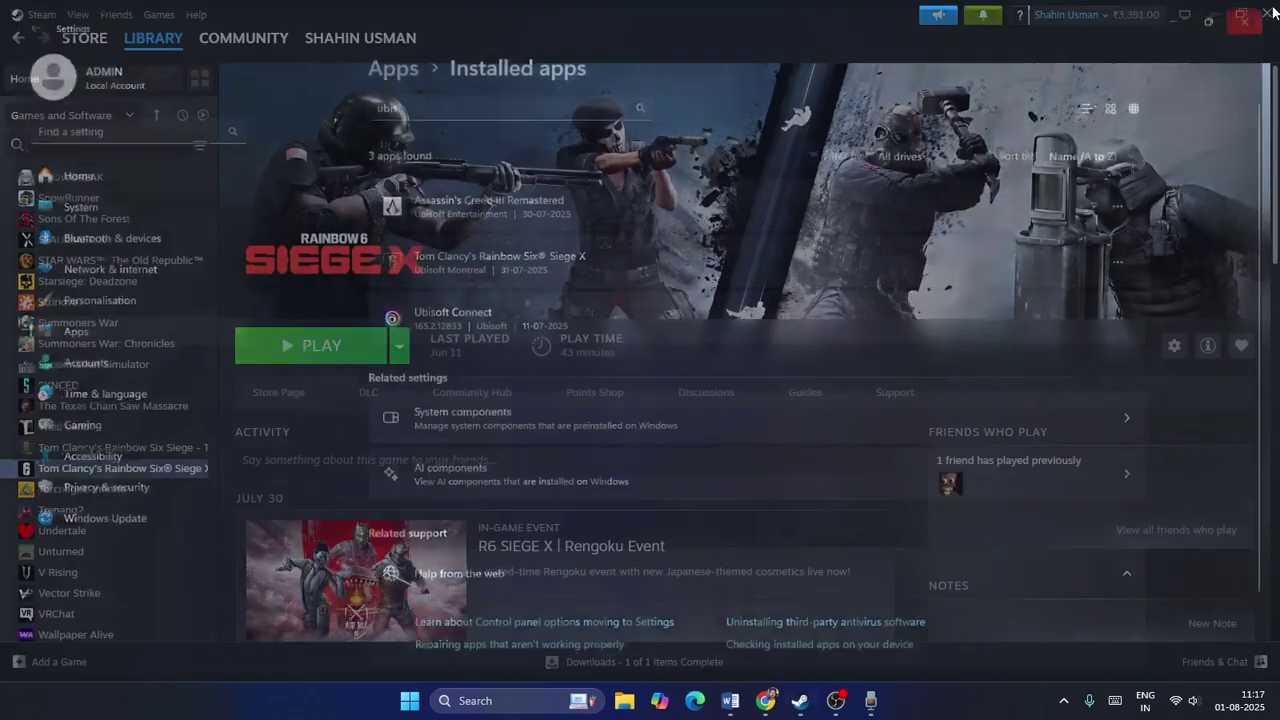
Switch to Chrome and search Google for "ubisoft connect download" in a new tab.
click(767, 701)
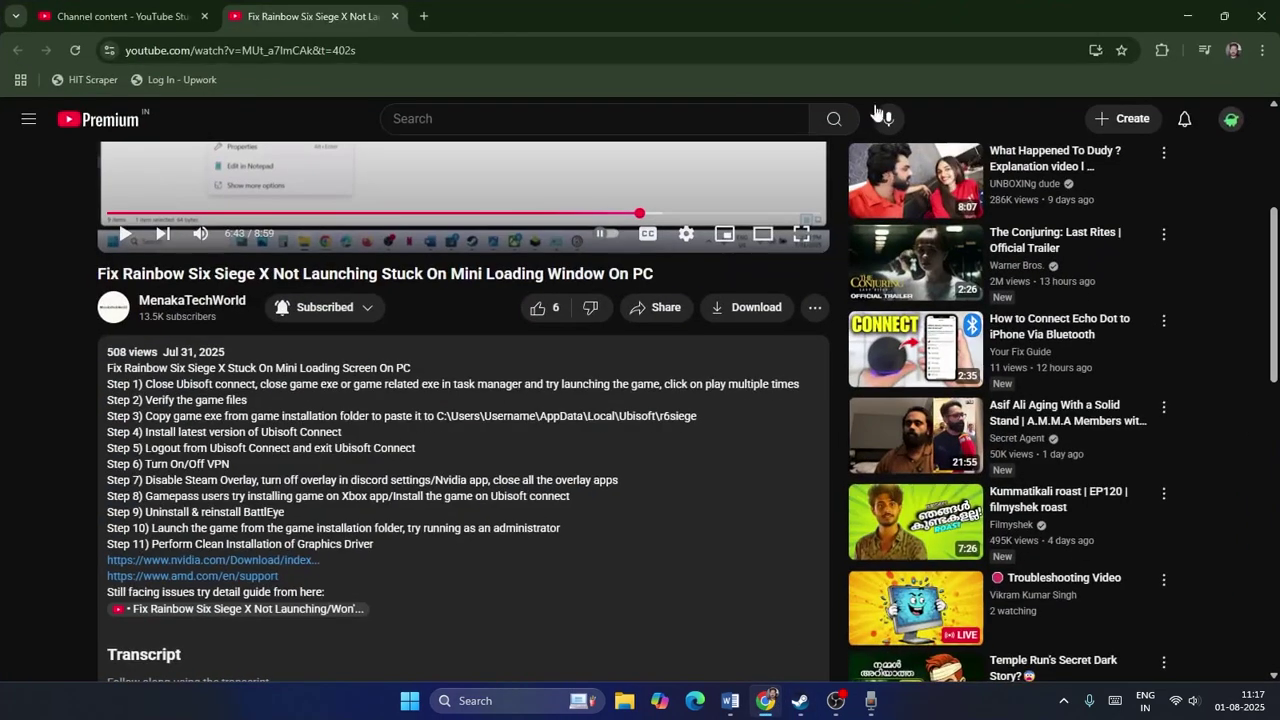
click(426, 15)
click(435, 317)
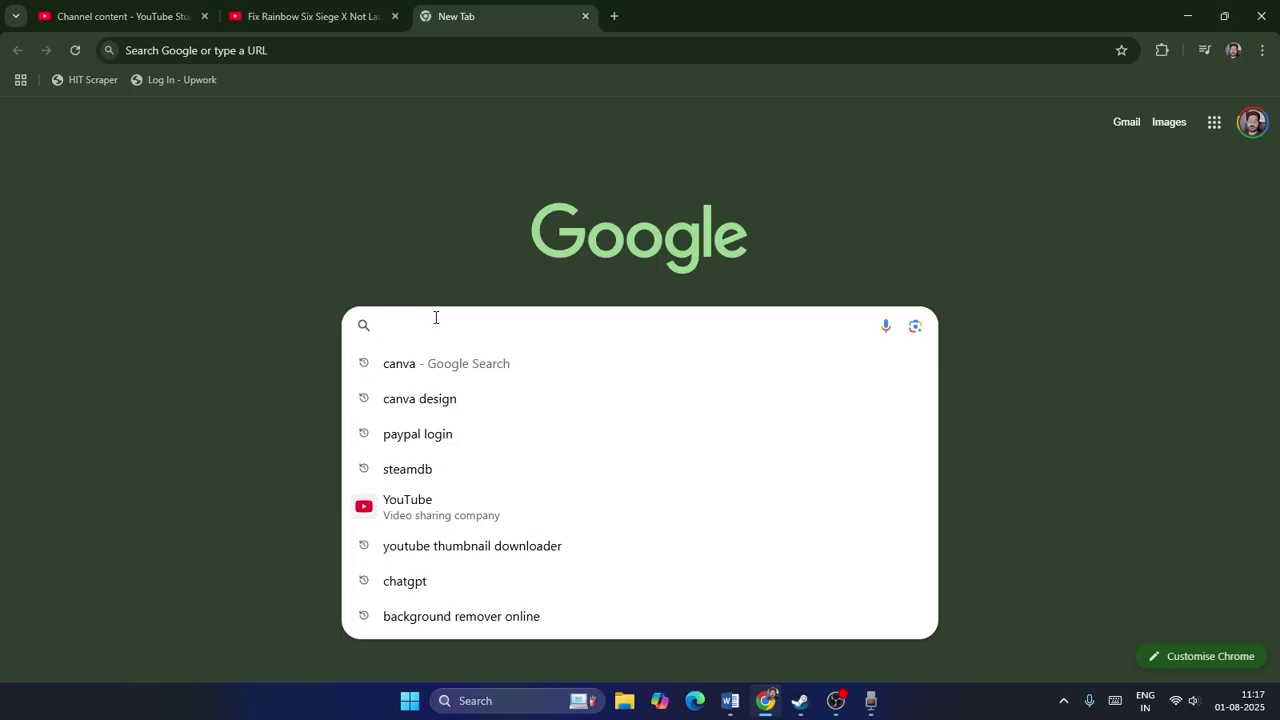
text(ubis)
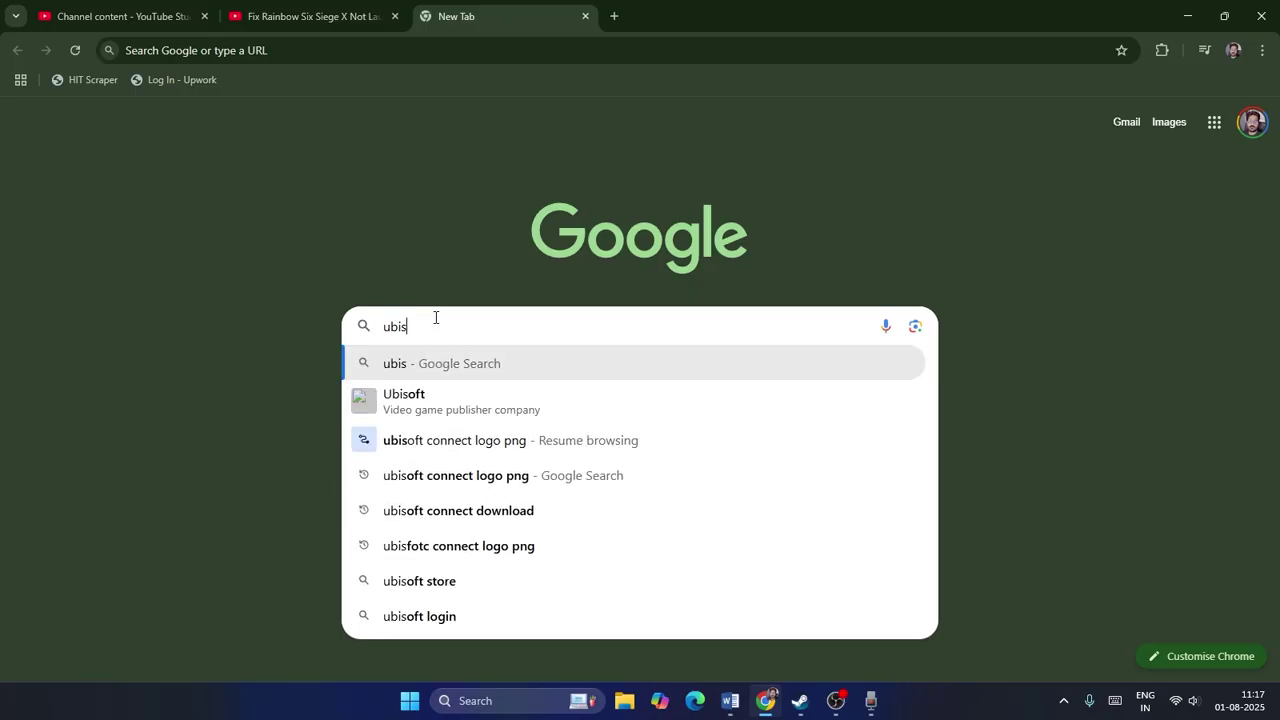
key(Down)
key(Down)
key(Down)
key(Down)
key(Return)
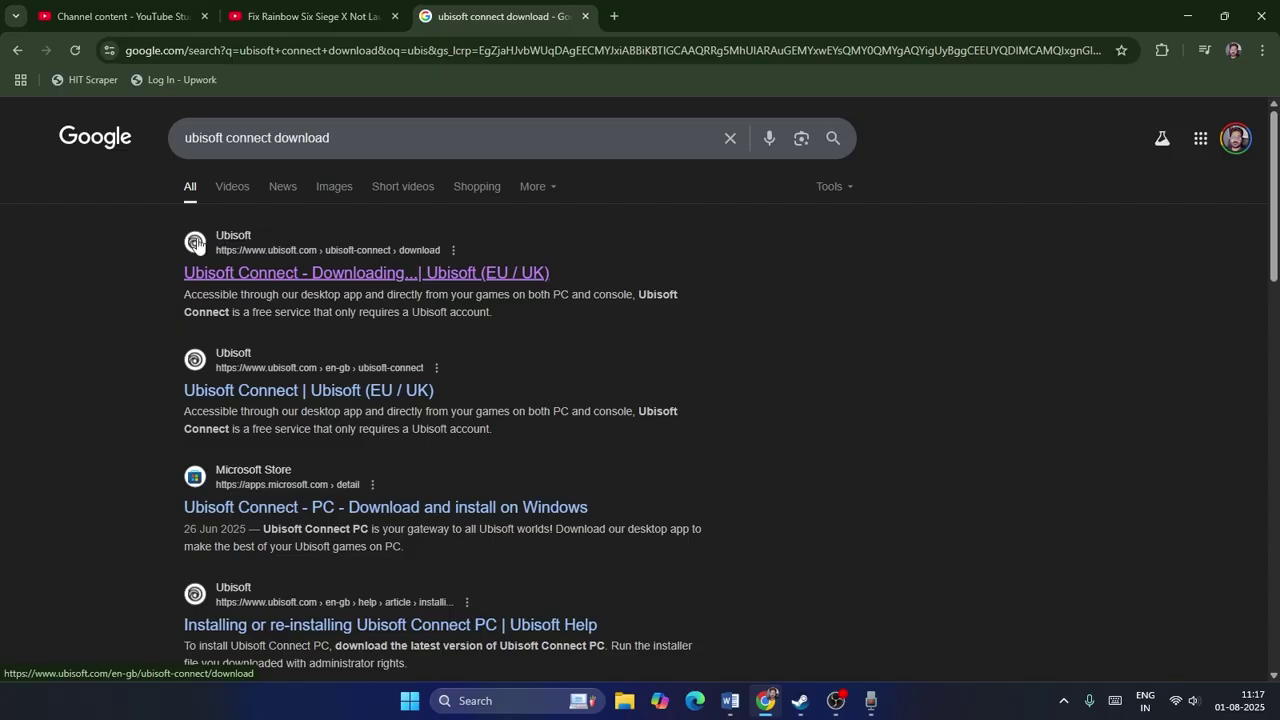
Open Ubisoft's official Ubisoft Connect download page from the search results and accept all cookies.
click(245, 282)
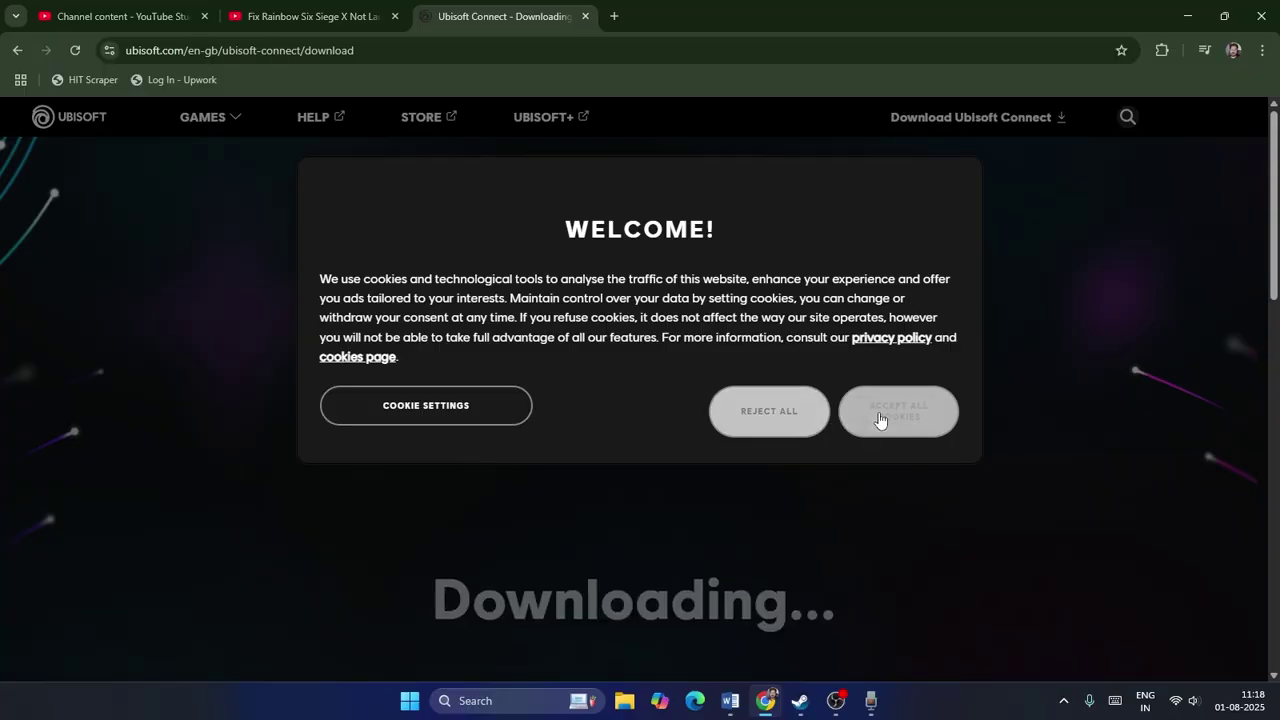
click(882, 418)
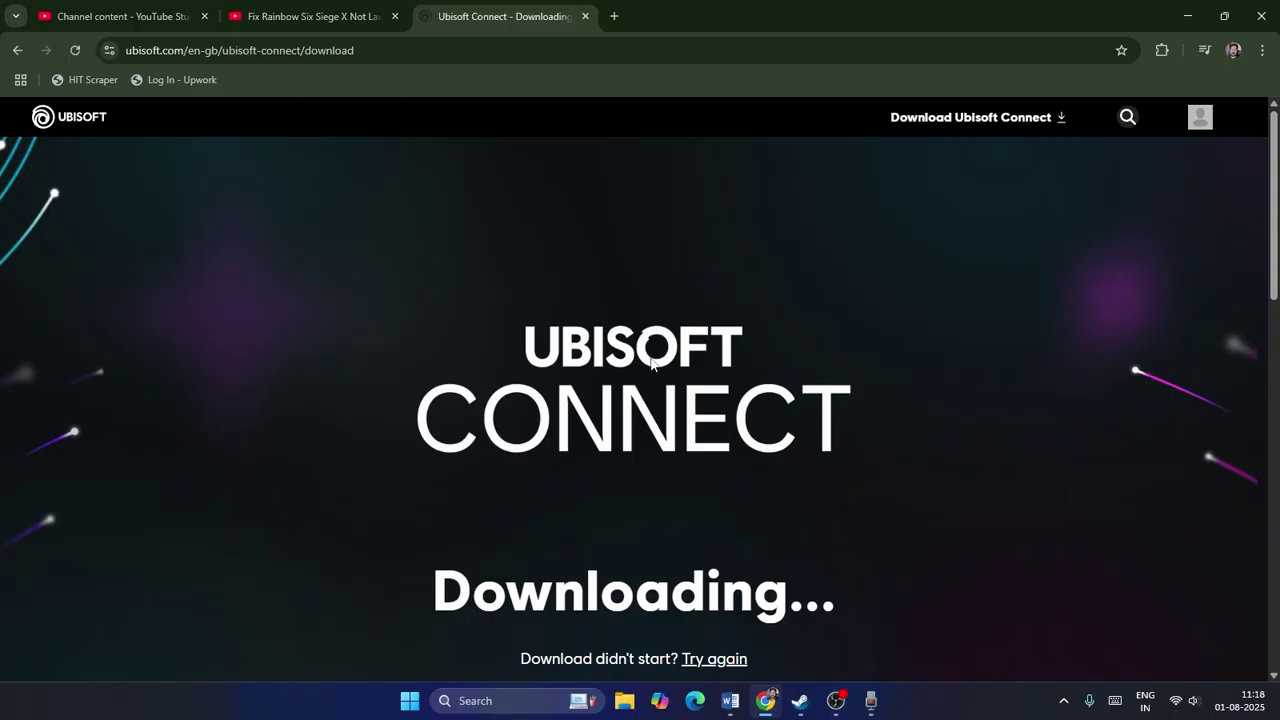
Switch to the Word document, review Step 5 on logging out of and exiting Ubisoft Connect, and minimize the document.
click(730, 700)
scroll(572, 294, down, 2)
scroll(572, 294, down, 1)
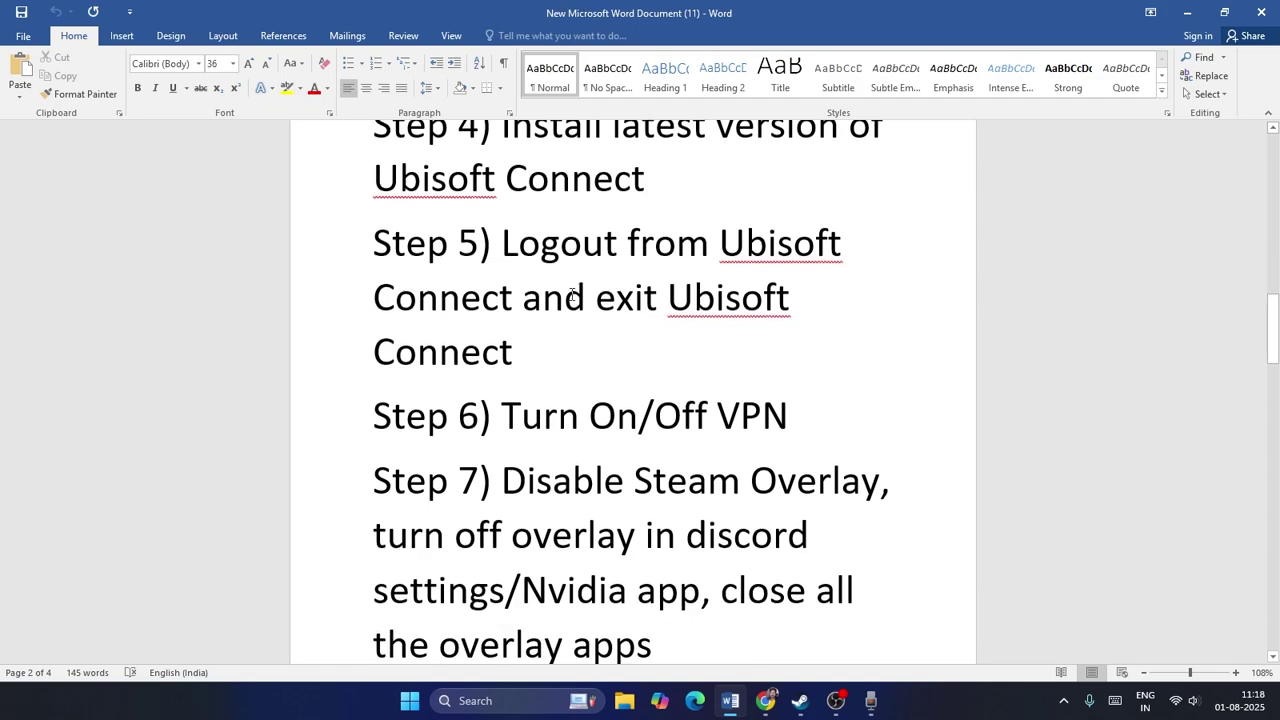
drag(666, 258, 743, 331)
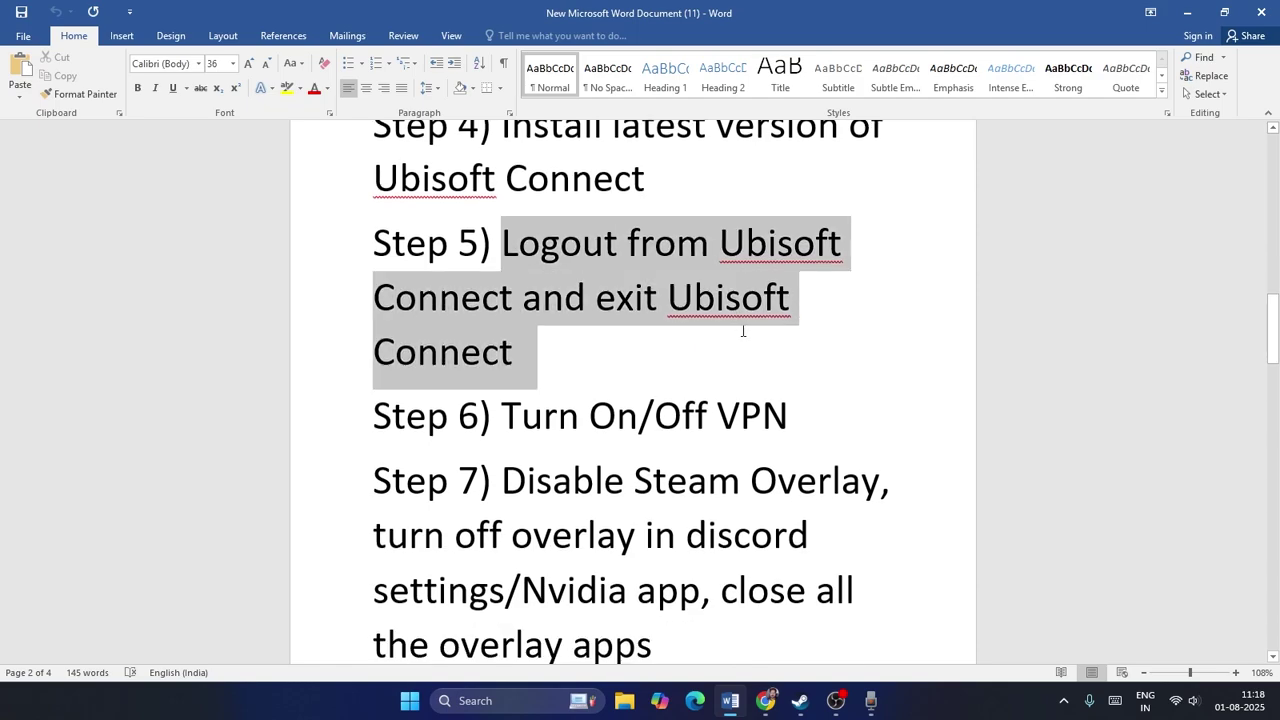
click(686, 366)
click(1187, 12)
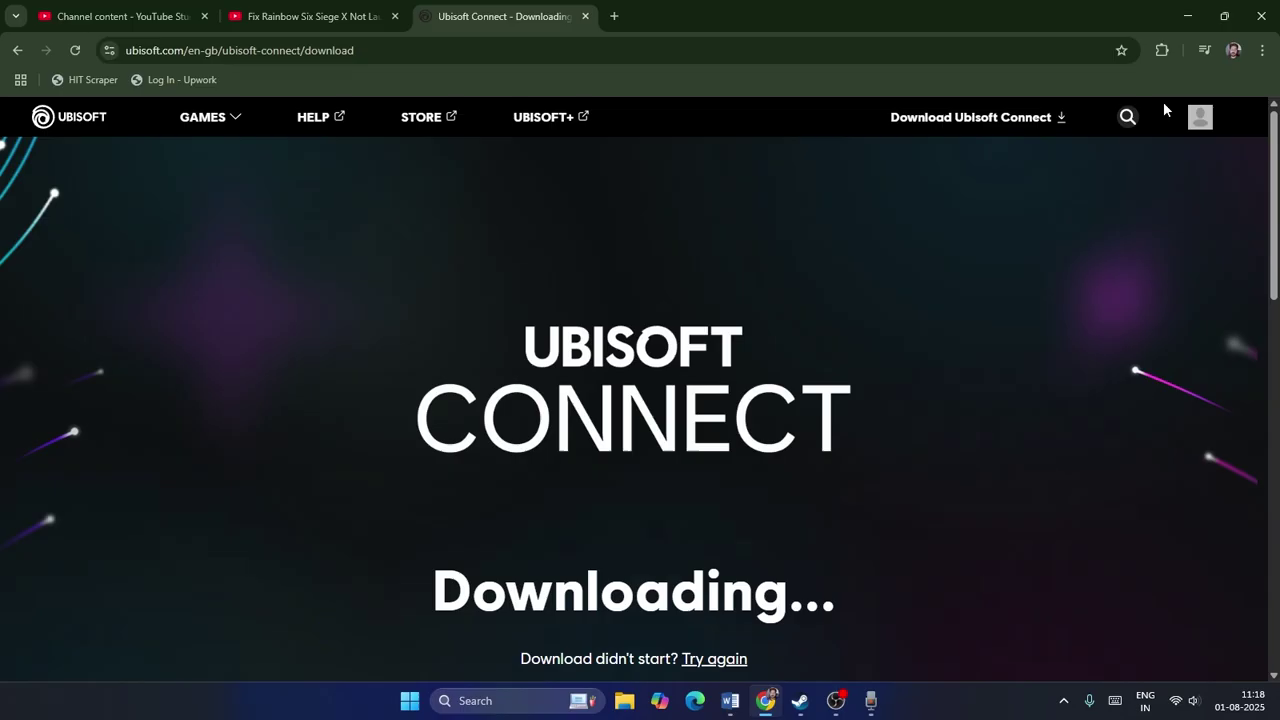
Minimize the browser, launch Ubisoft Connect from Windows search, and close its login window.
click(1187, 25)
click(500, 695)
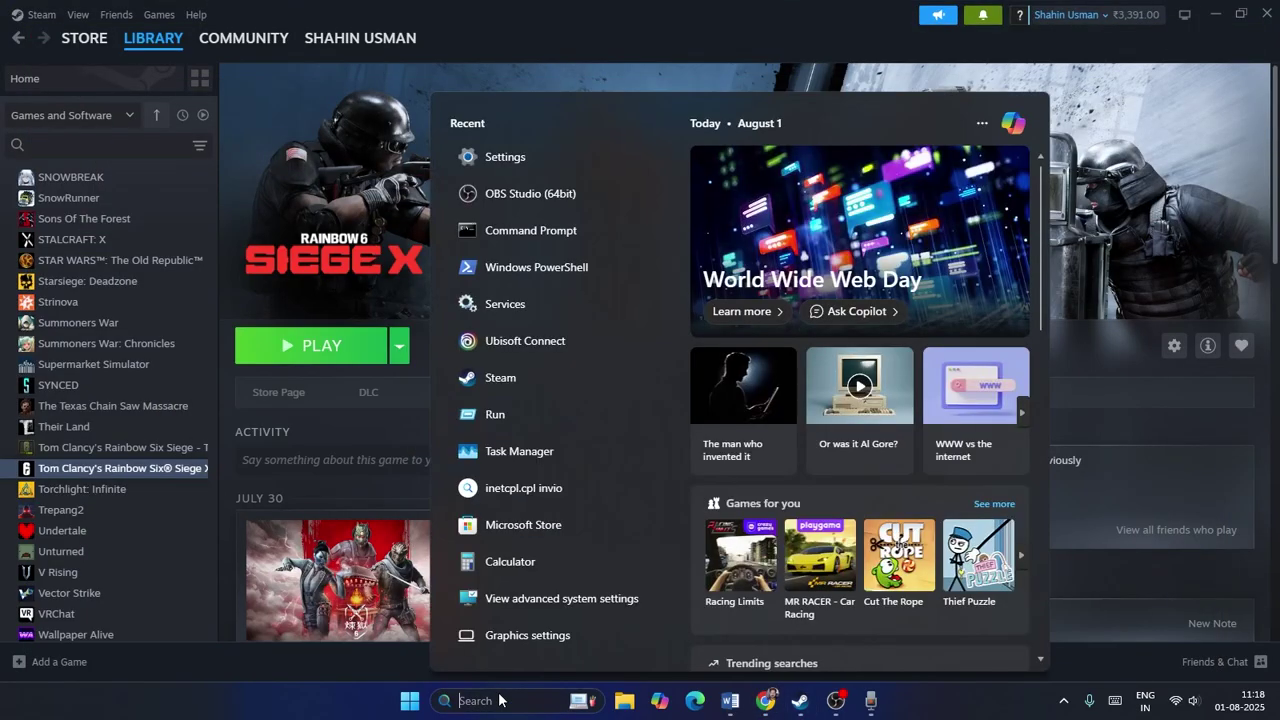
text(ubisoft Connect)
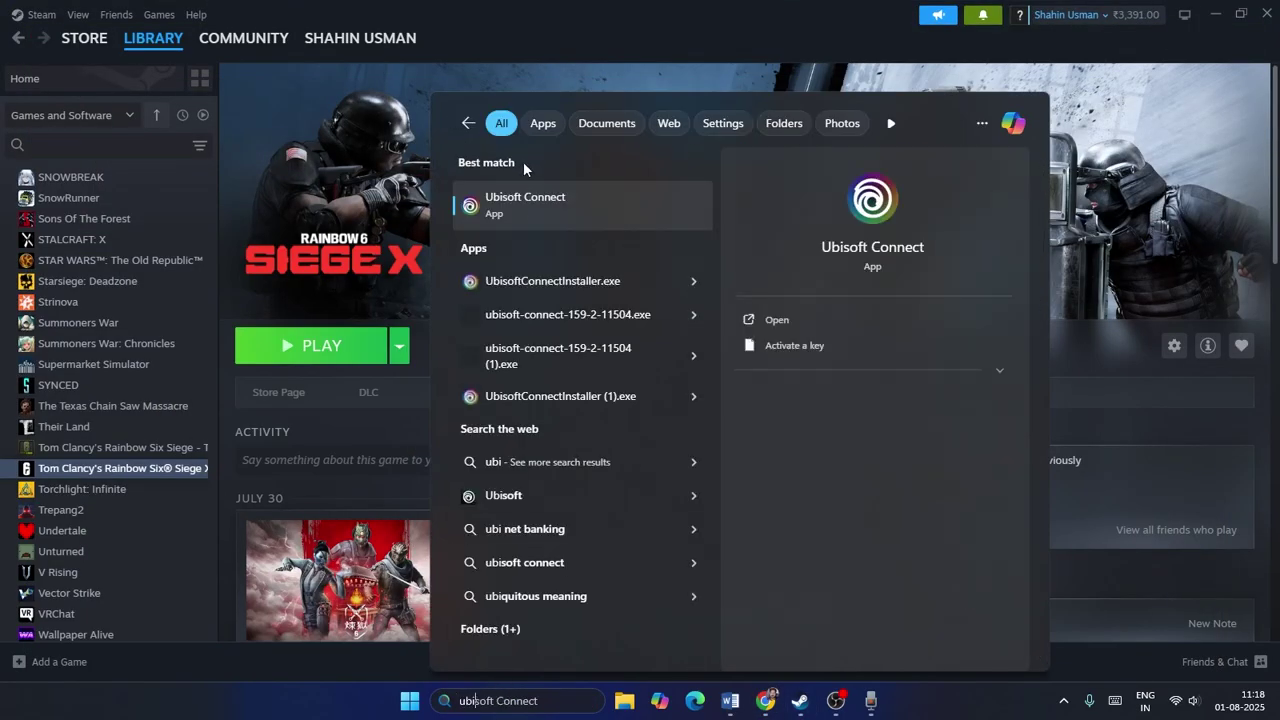
click(527, 197)
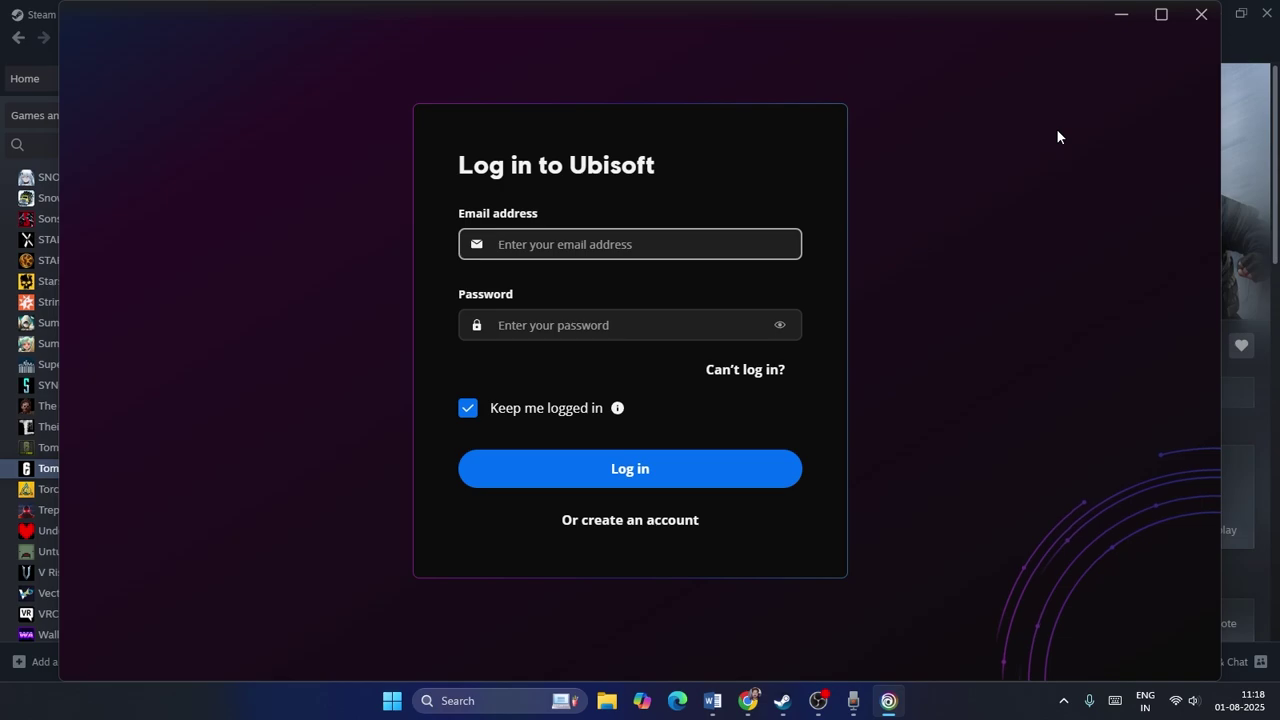
click(1201, 14)
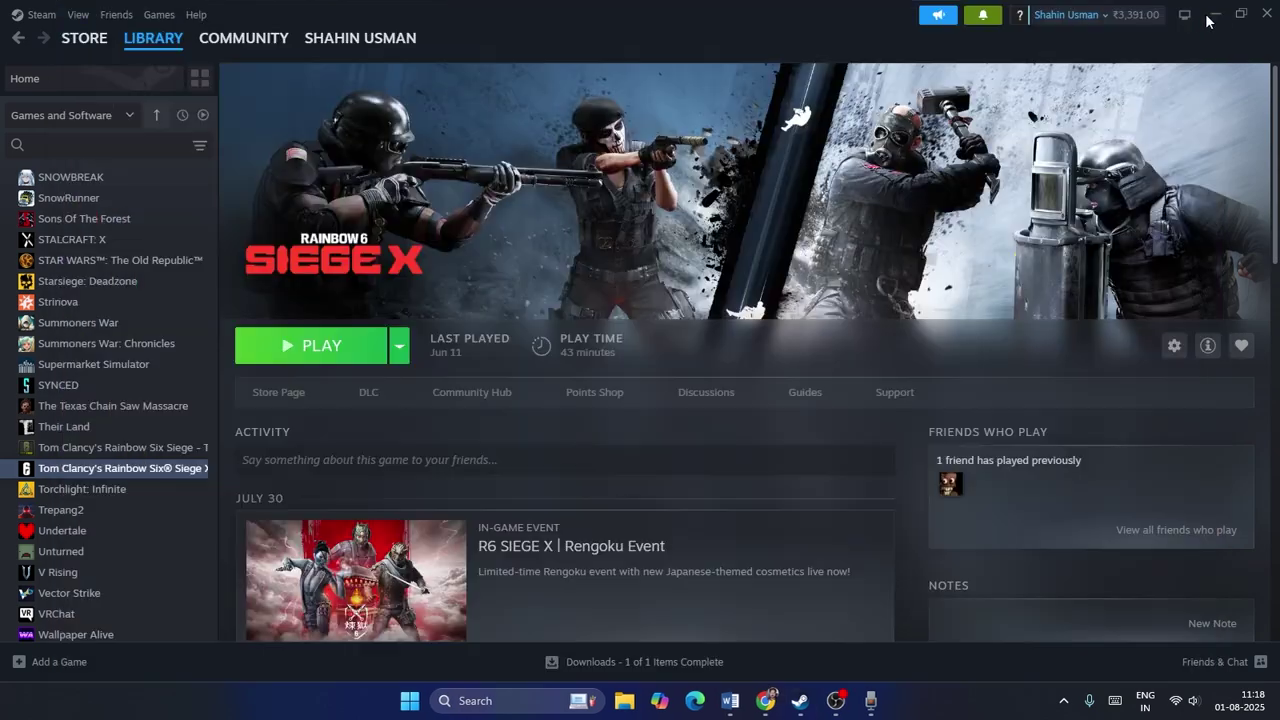
Switch to the Word document, review Step 6 on turning the VPN on or off, and minimize the open windows to the desktop.
click(730, 700)
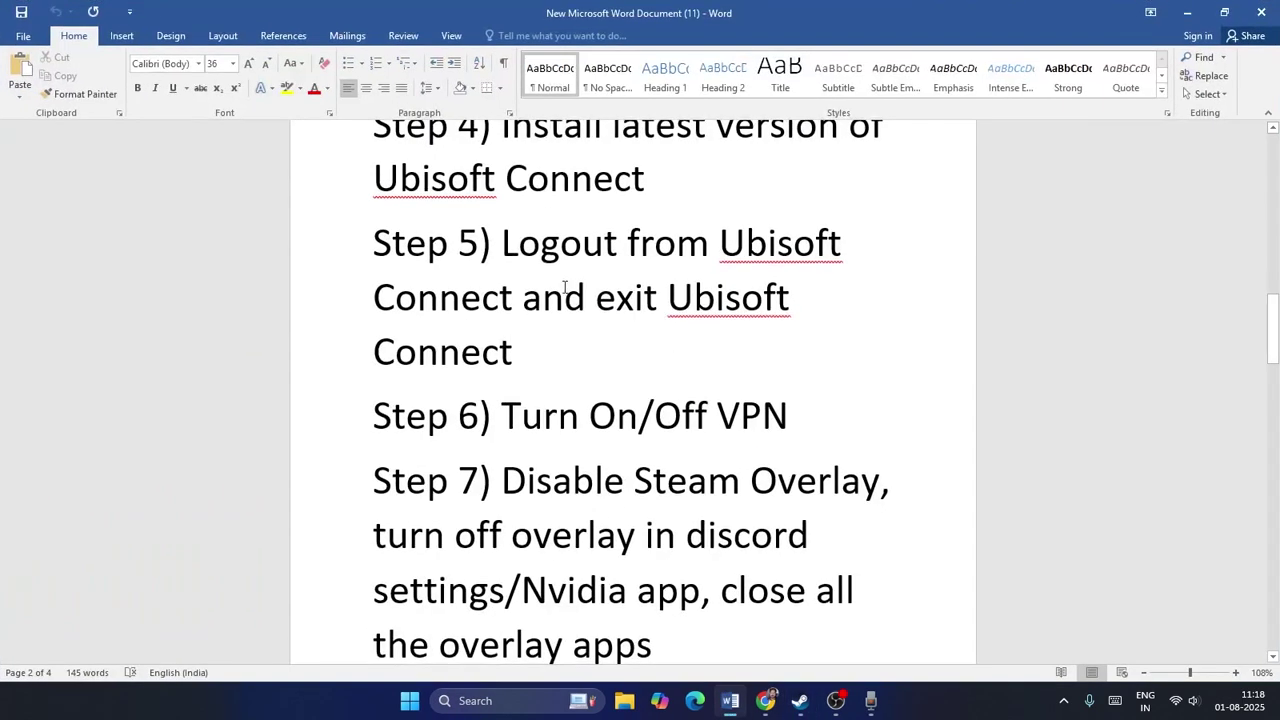
scroll(801, 337, down, 2)
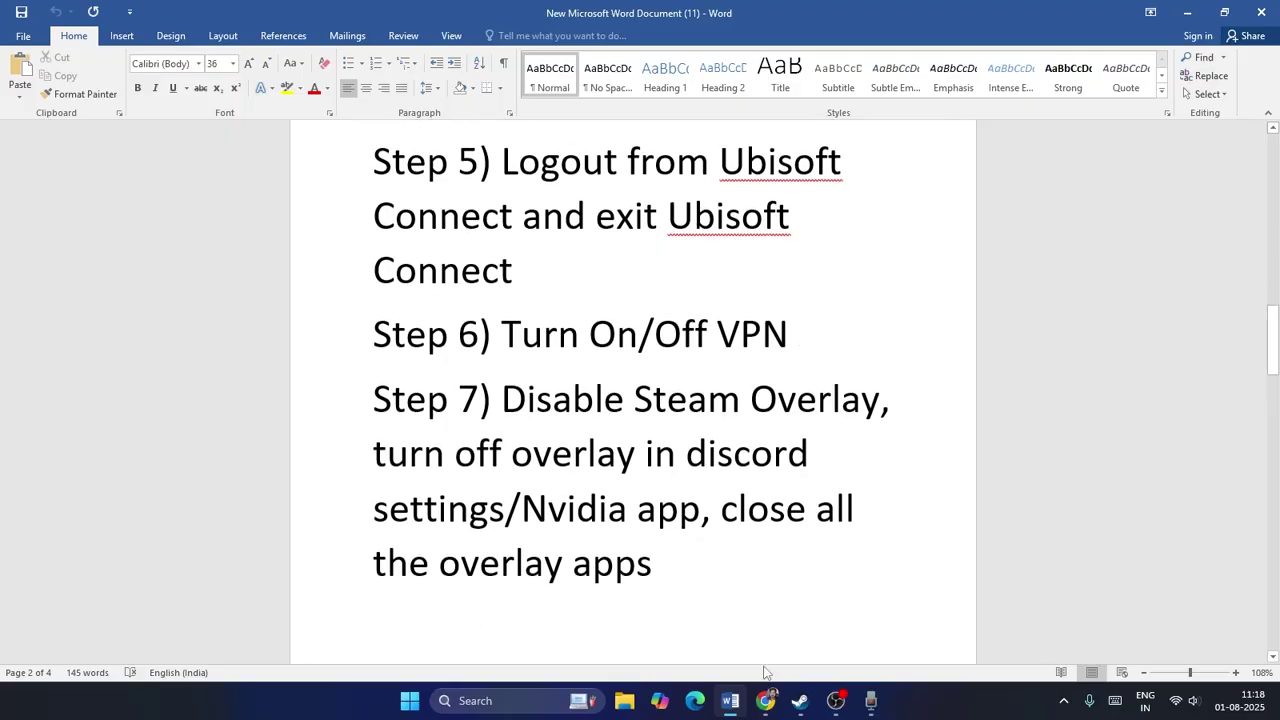
click(801, 702)
click(803, 704)
drag(507, 340, 790, 338)
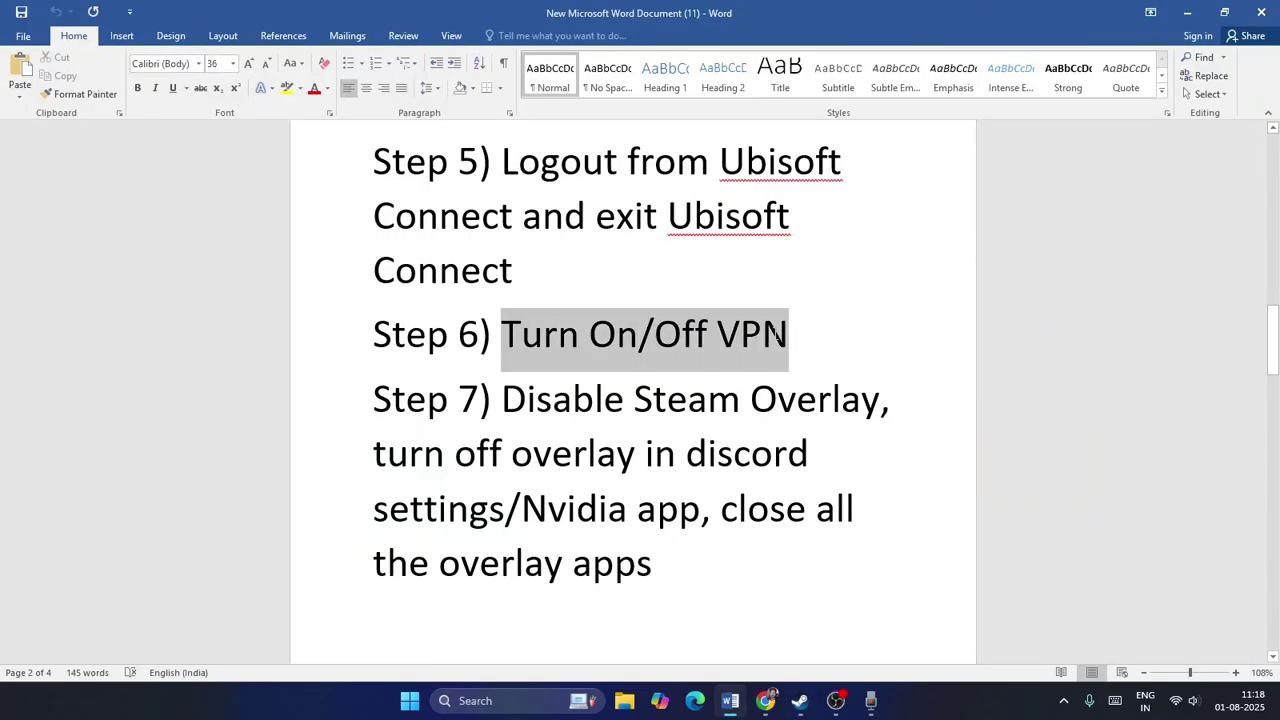
click(814, 337)
click(1187, 12)
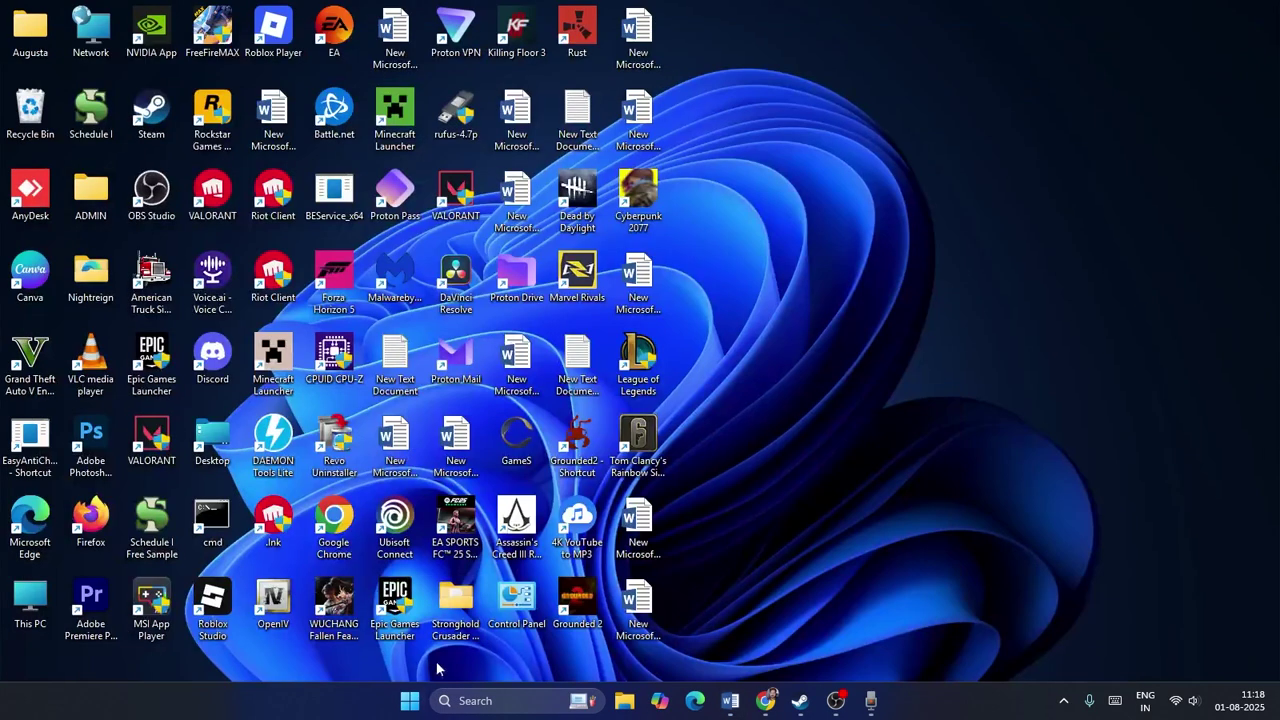
Open Windows Settings, view the VPN page under Network & internet without changing anything, and close Settings.
click(476, 704)
text(settings)
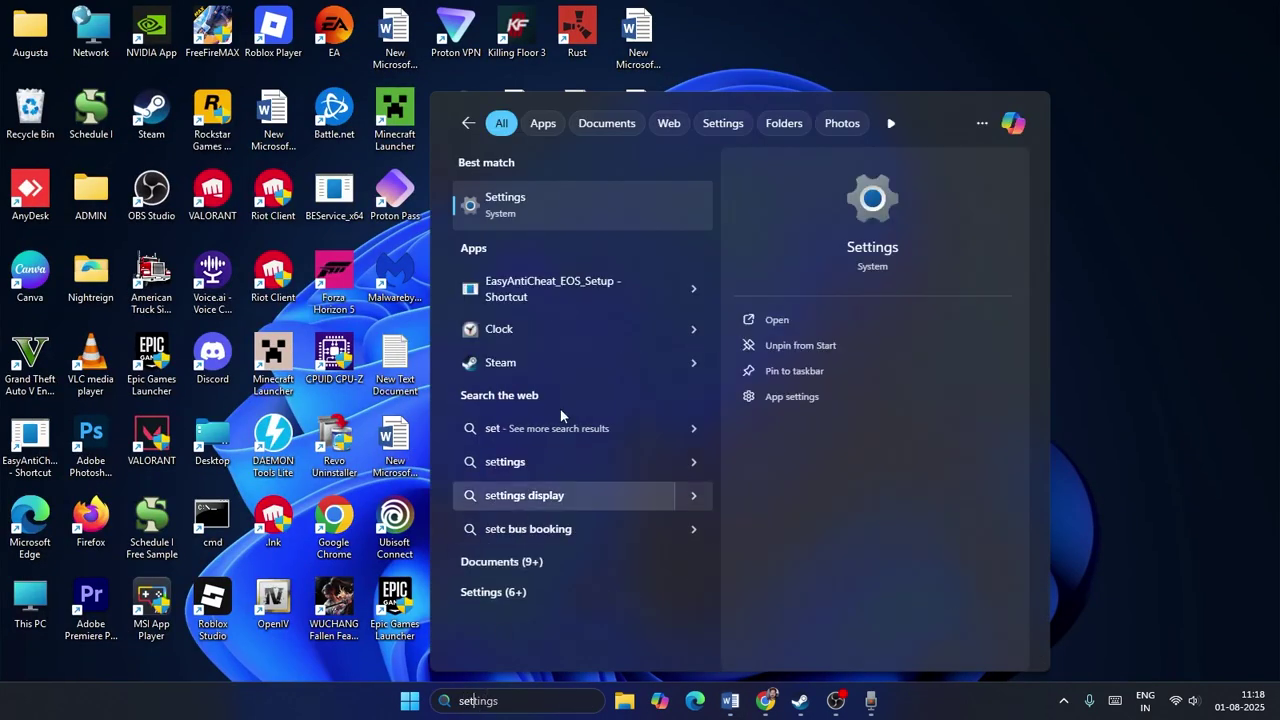
click(557, 212)
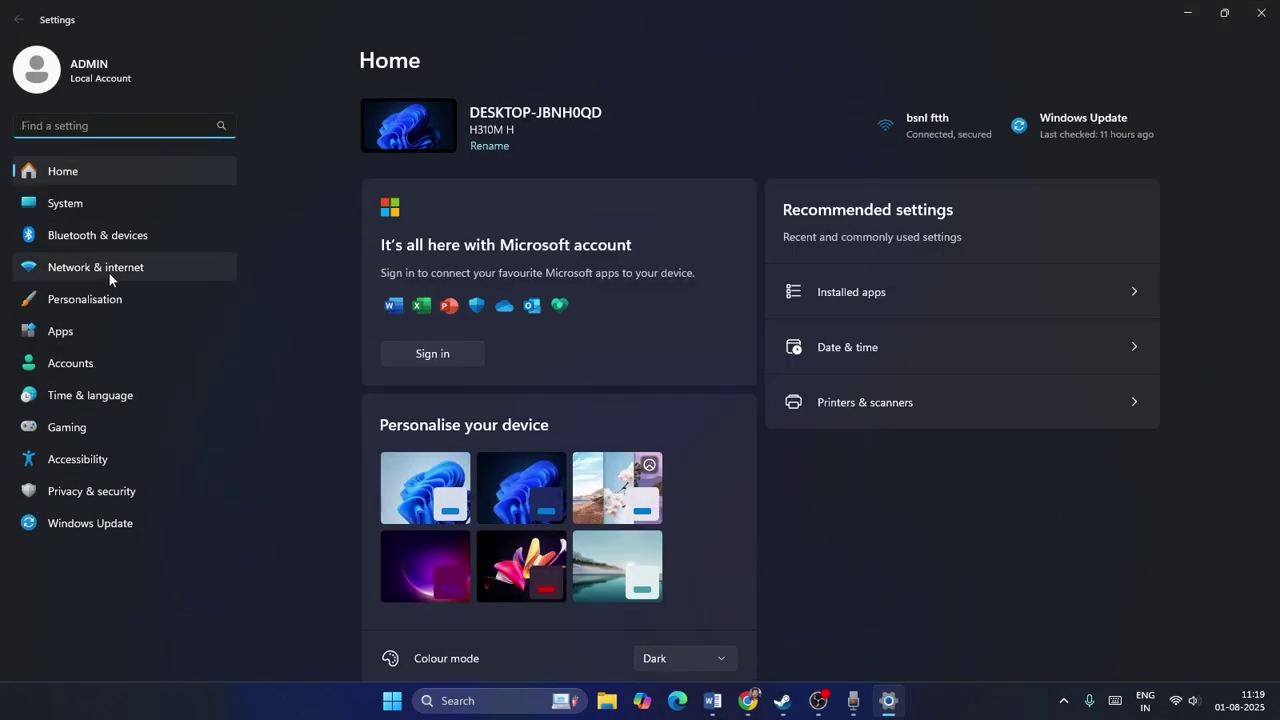
click(111, 266)
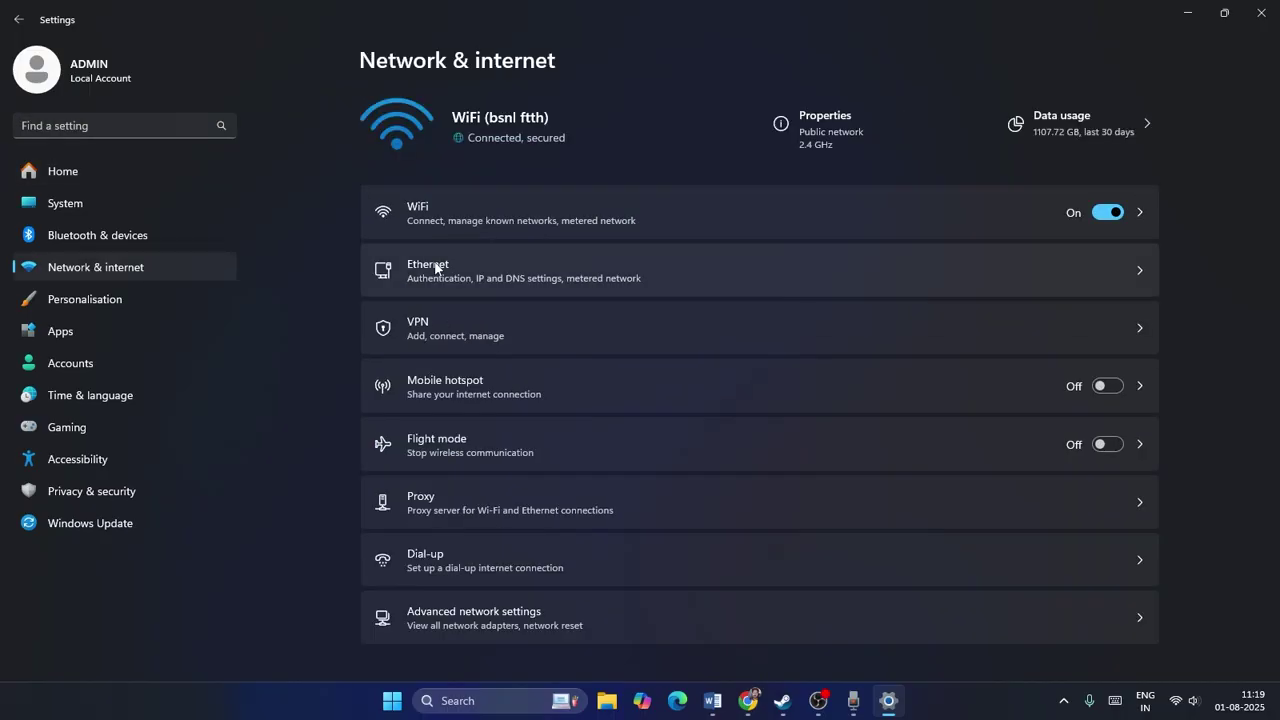
click(430, 312)
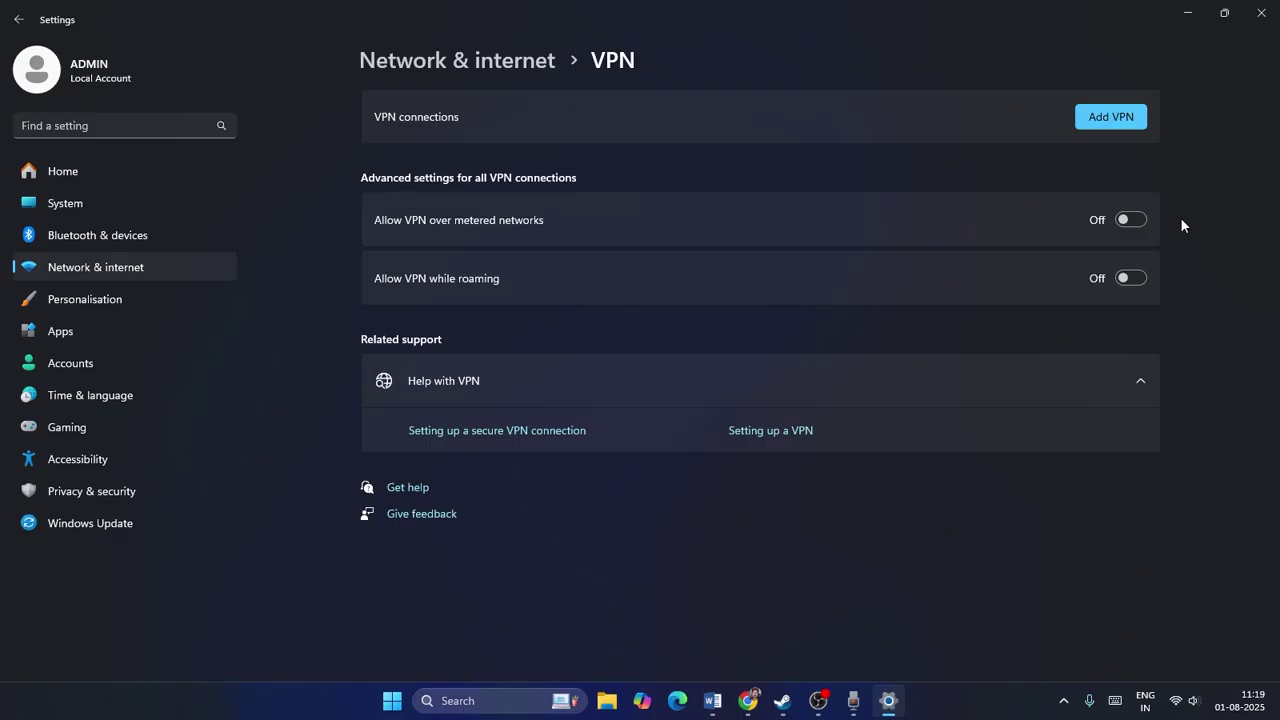
click(1275, 22)
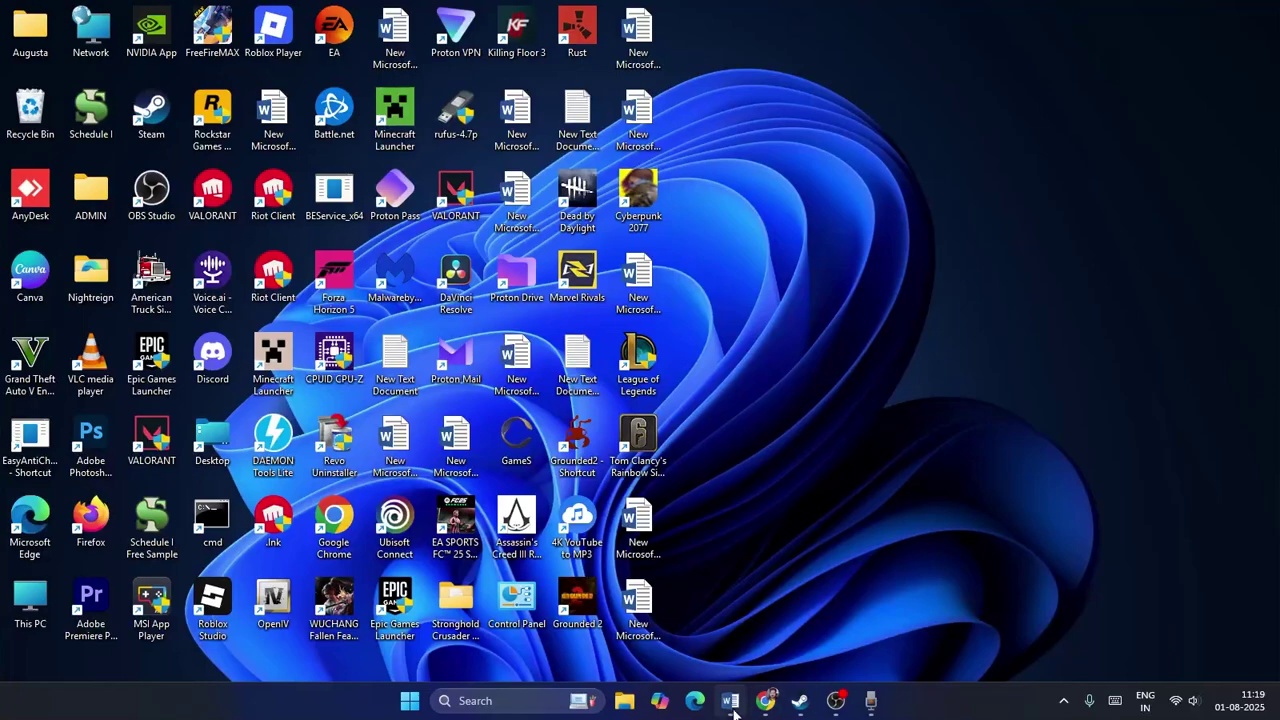
Switch to the Word document, review Step 7 on disabling Steam, Discord and Nvidia overlays, and minimize the document.
click(730, 700)
scroll(746, 372, down, 2)
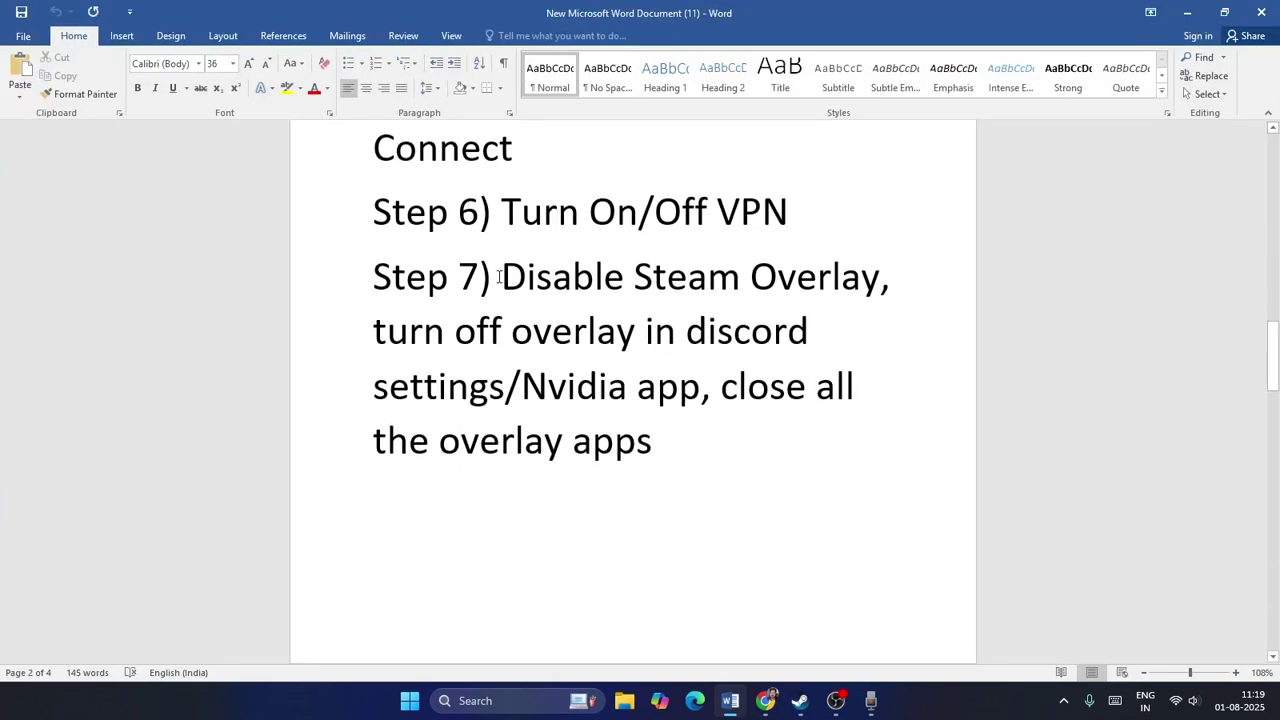
drag(498, 277, 831, 480)
click(805, 445)
scroll(786, 349, down, 8)
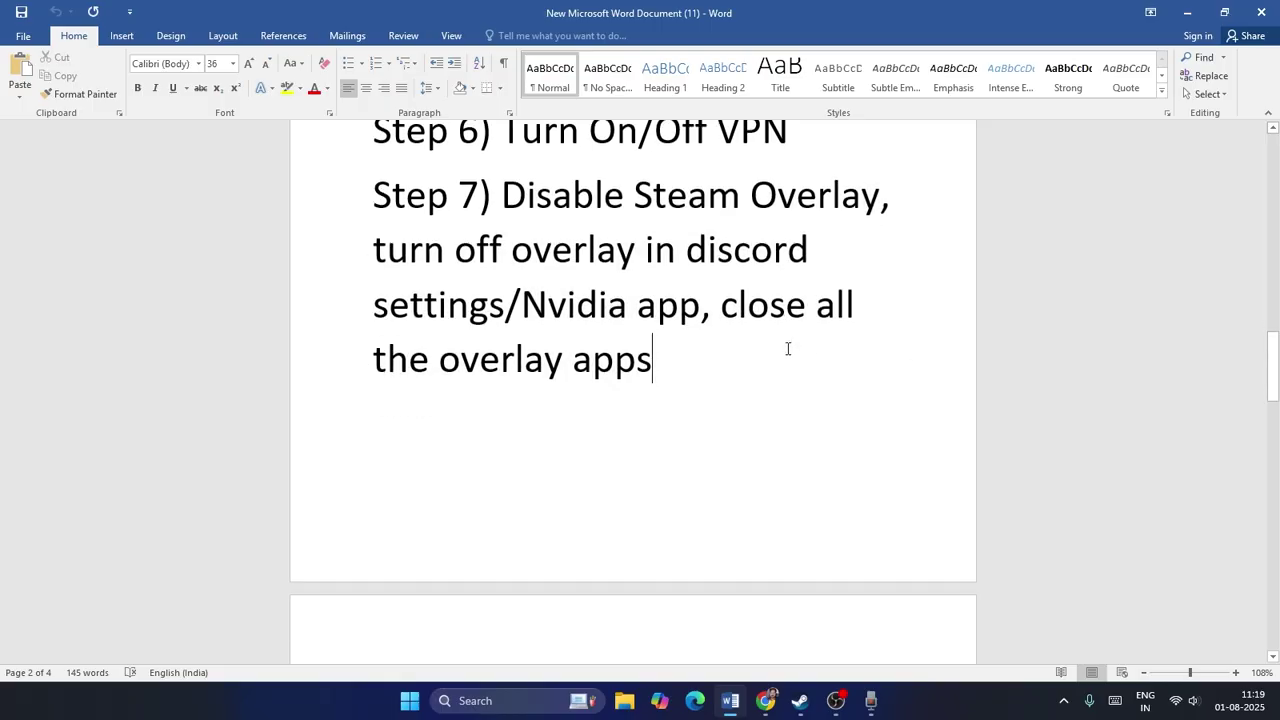
click(1187, 12)
Switch to Steam, check the Steam Overlay setting in Rainbow Six Siege X's general properties, and close the properties.
click(797, 702)
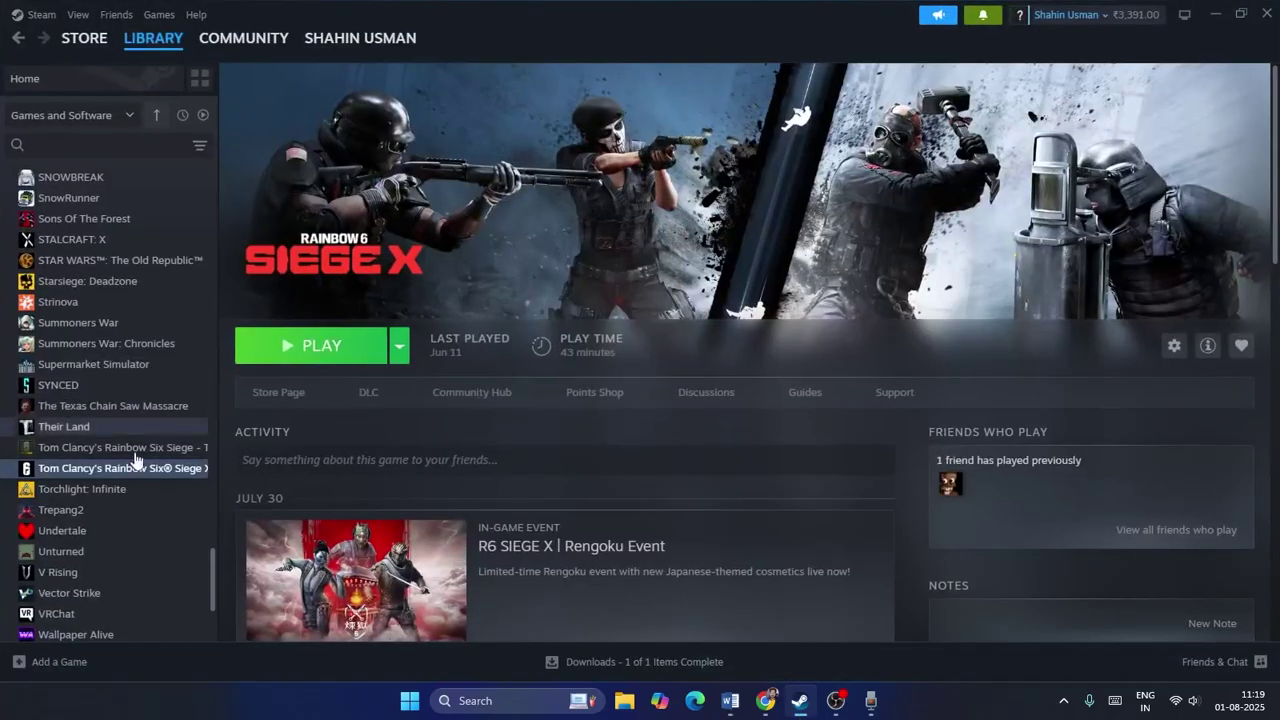
right_click(137, 476)
click(166, 592)
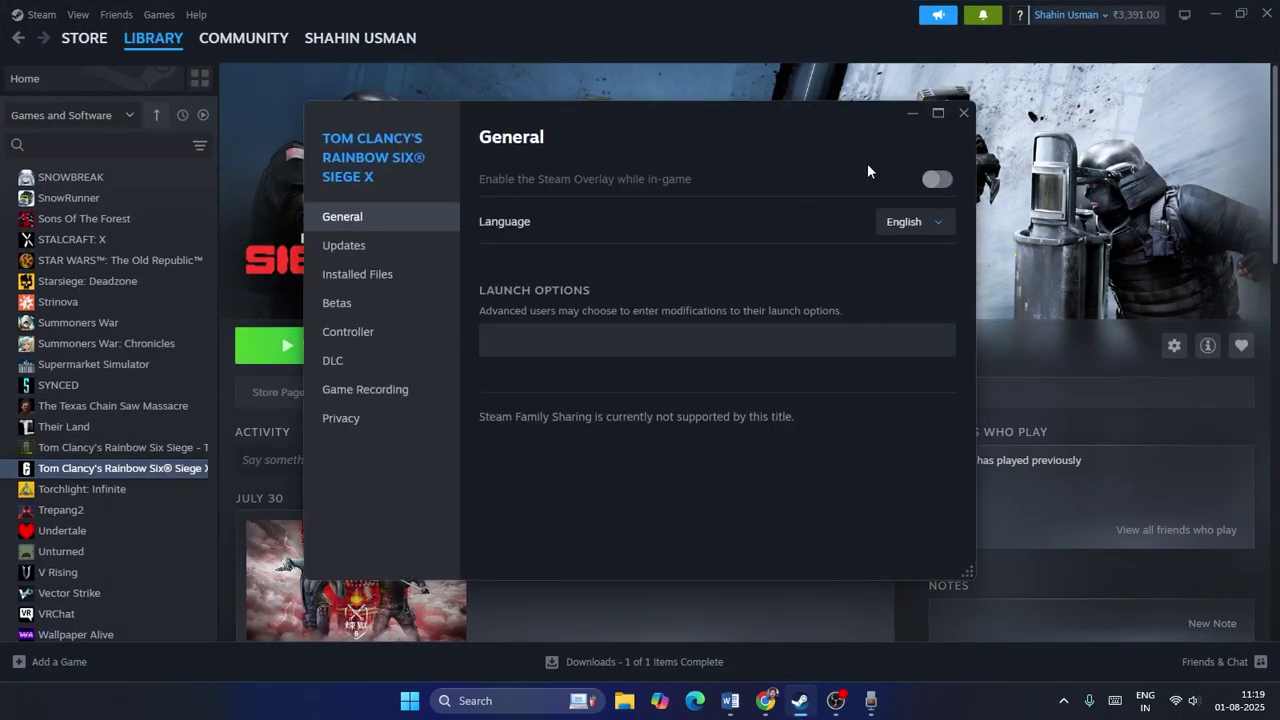
click(963, 114)
Open Task Manager full screen, check the running processes for overlay apps, and close it.
right_click(413, 702)
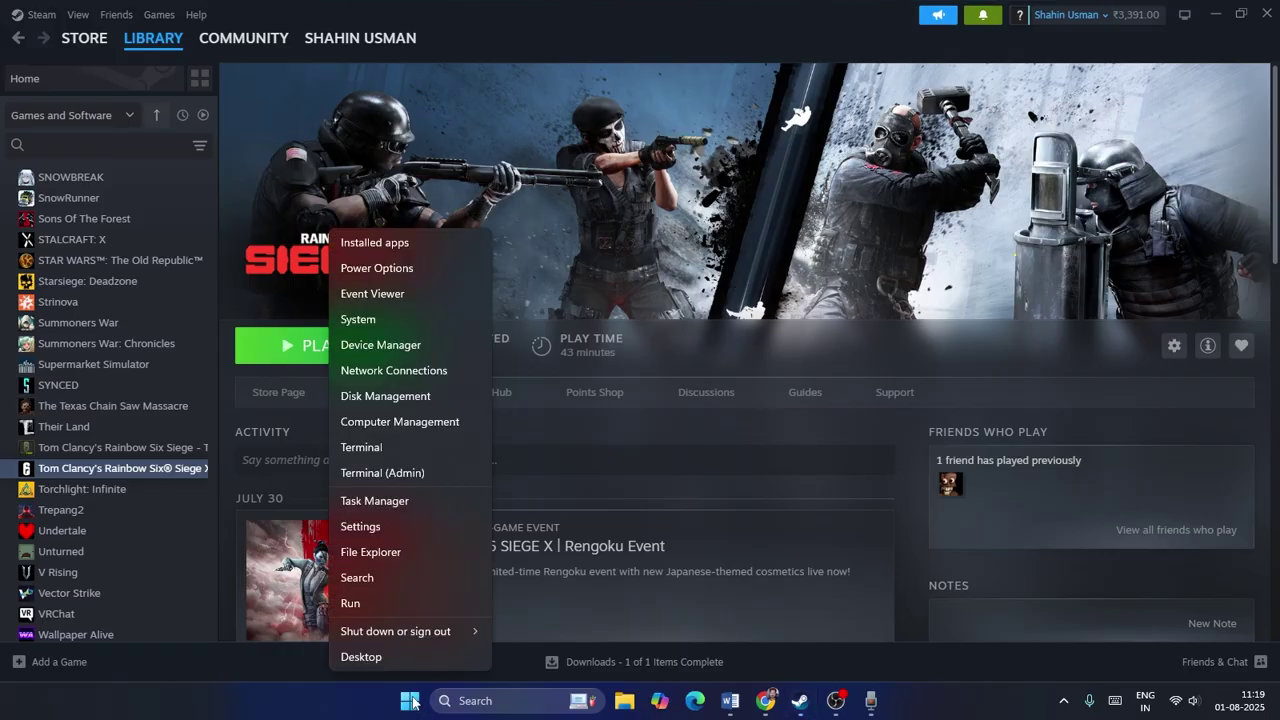
click(395, 526)
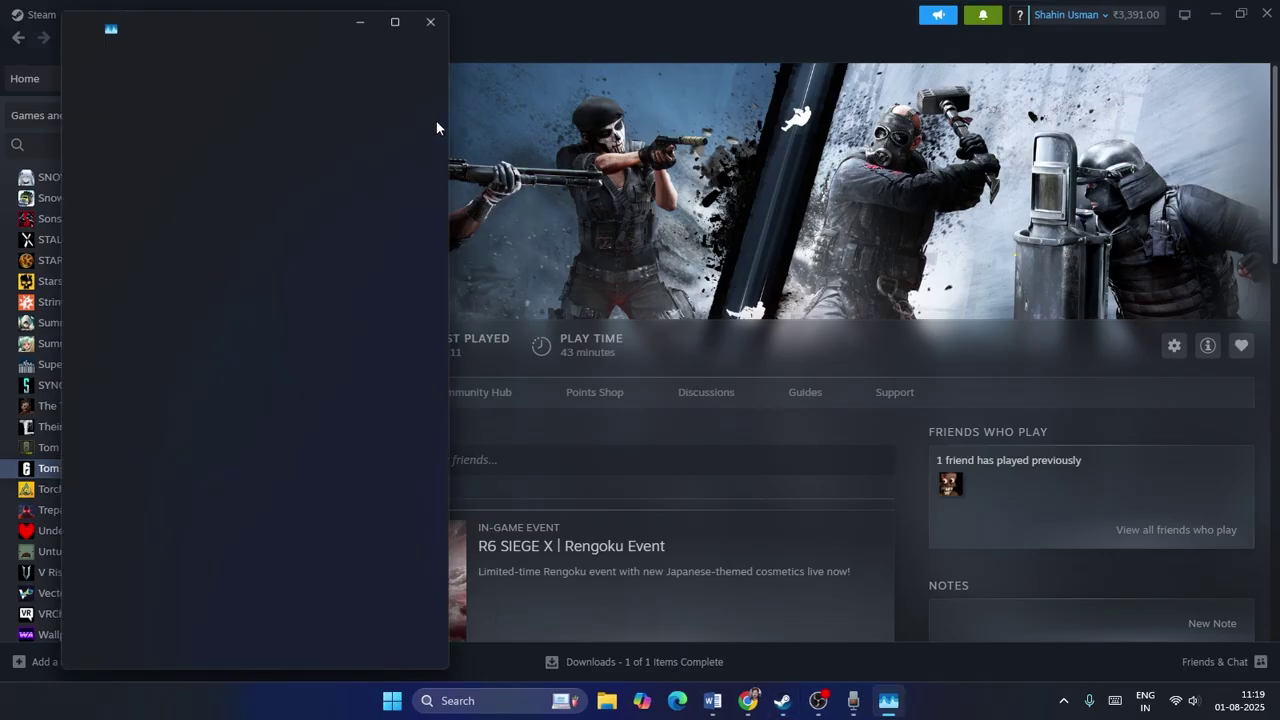
click(400, 14)
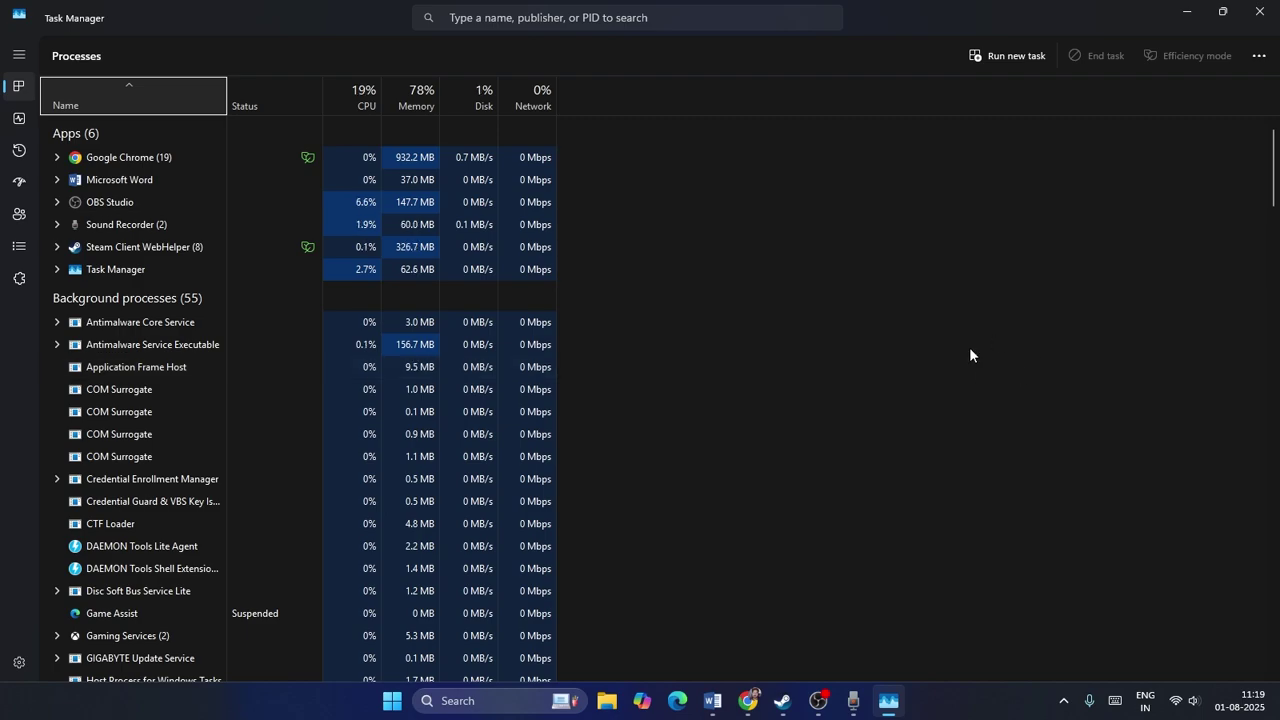
click(1259, 11)
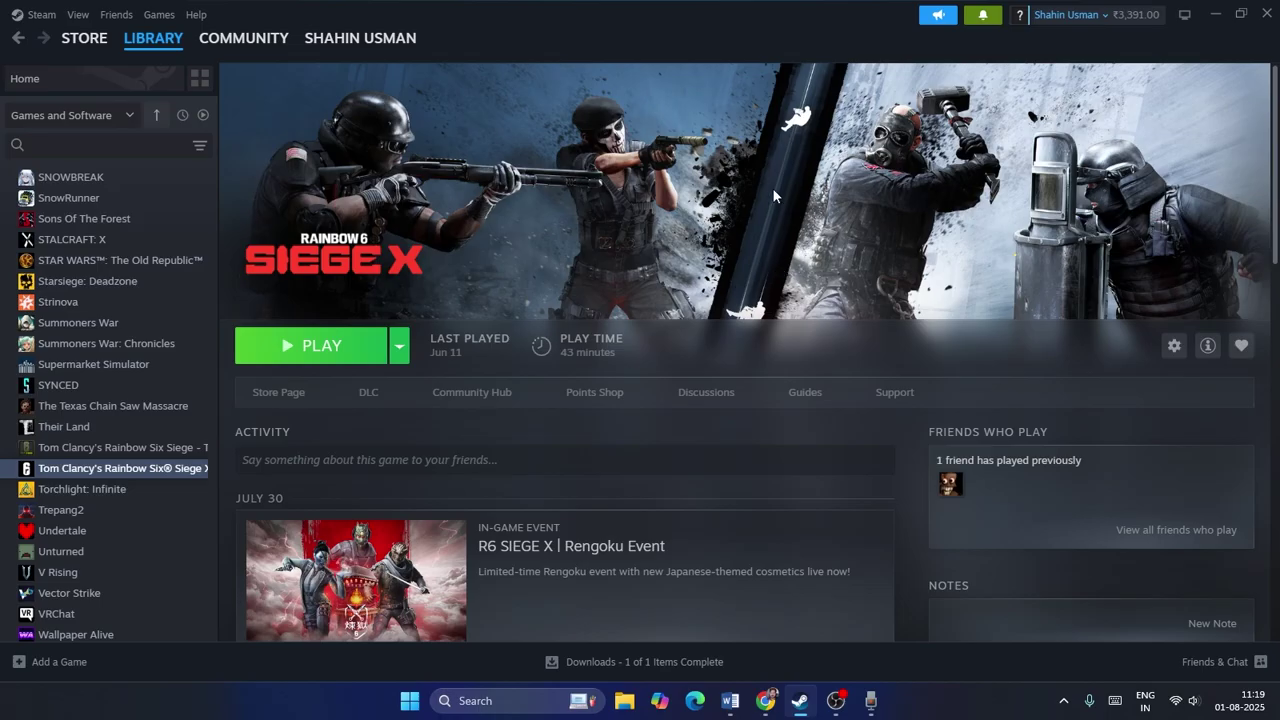
Switch to the Word document, review Step 8 on installing the game through the Xbox app or Ubisoft Connect, and minimize the document.
click(730, 700)
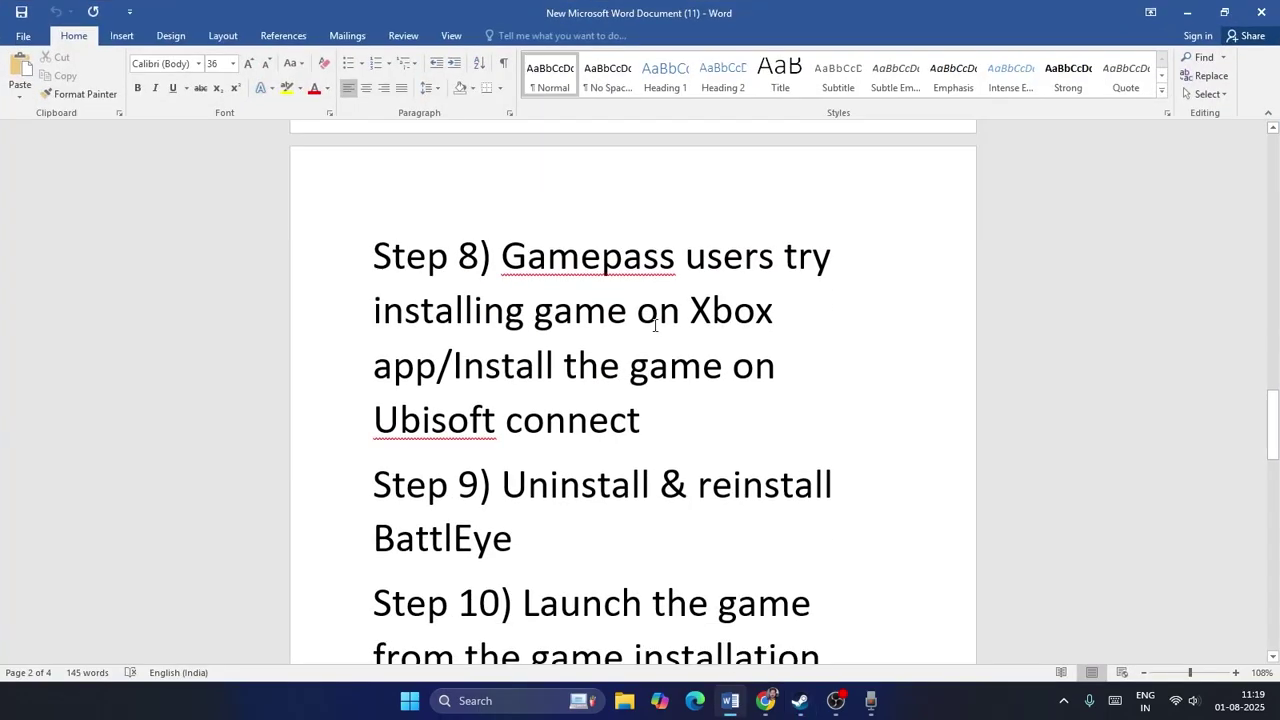
drag(514, 268, 749, 443)
click(749, 443)
click(1187, 12)
Open the Xbox app, search for "rainbow six", view the Tom Clancy's Rainbow Six Siege X - Elite Edition page, and minimize the app.
click(487, 702)
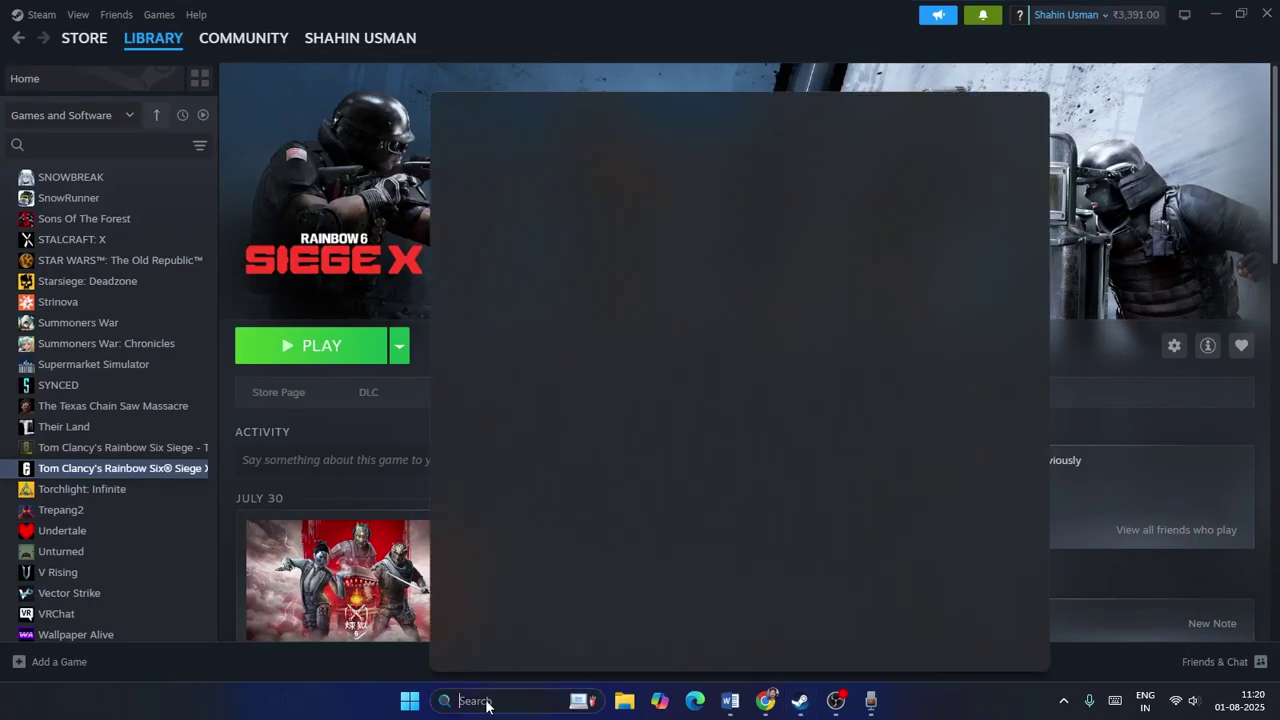
text(xbox)
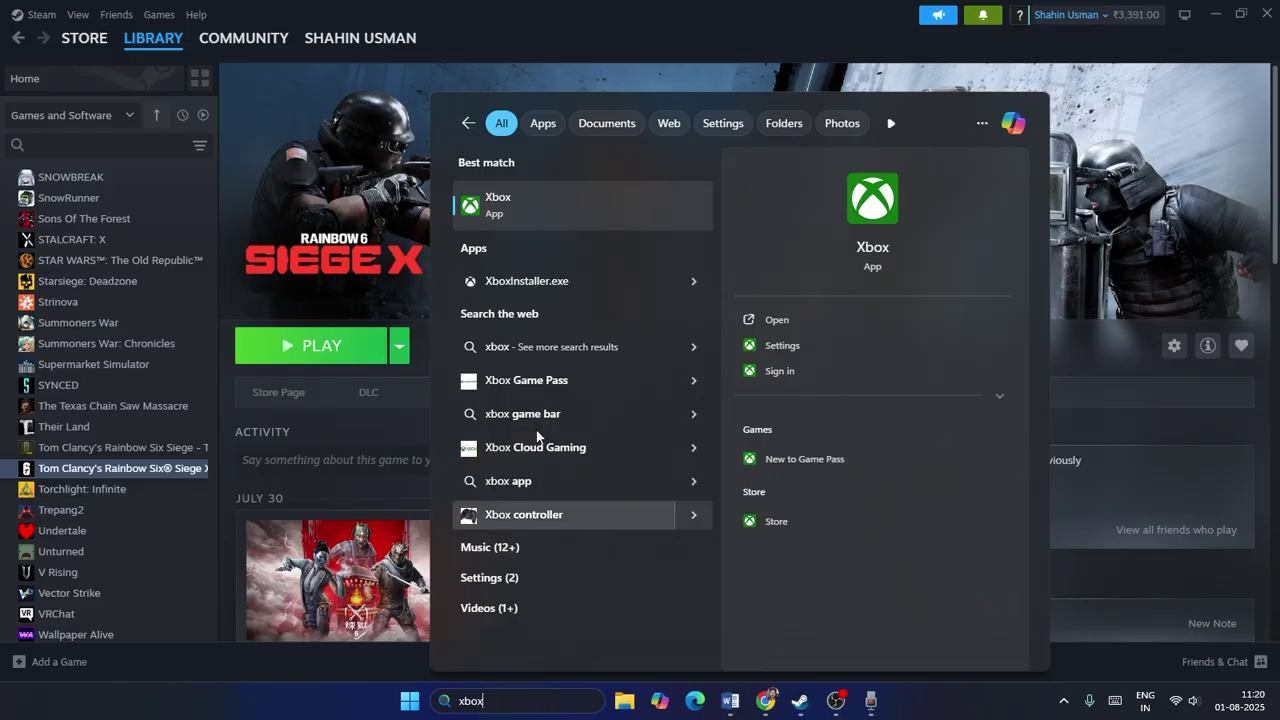
click(505, 208)
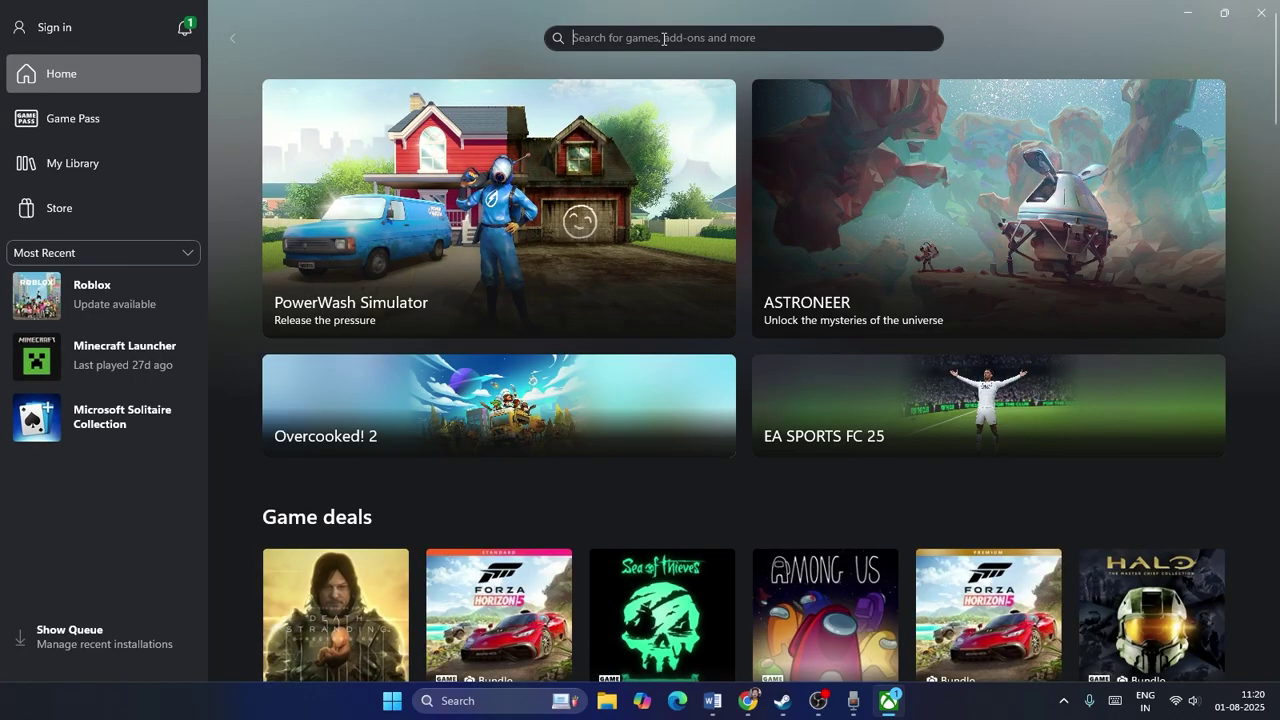
text(rainb)
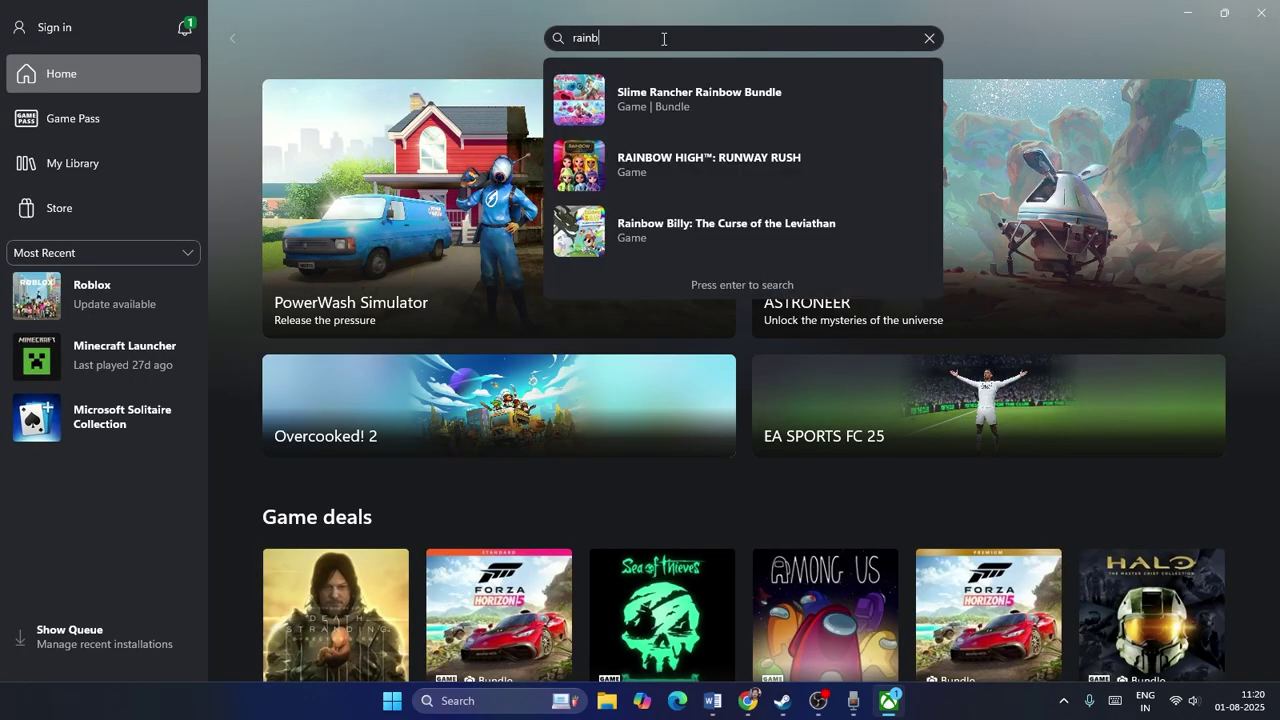
text(ow six)
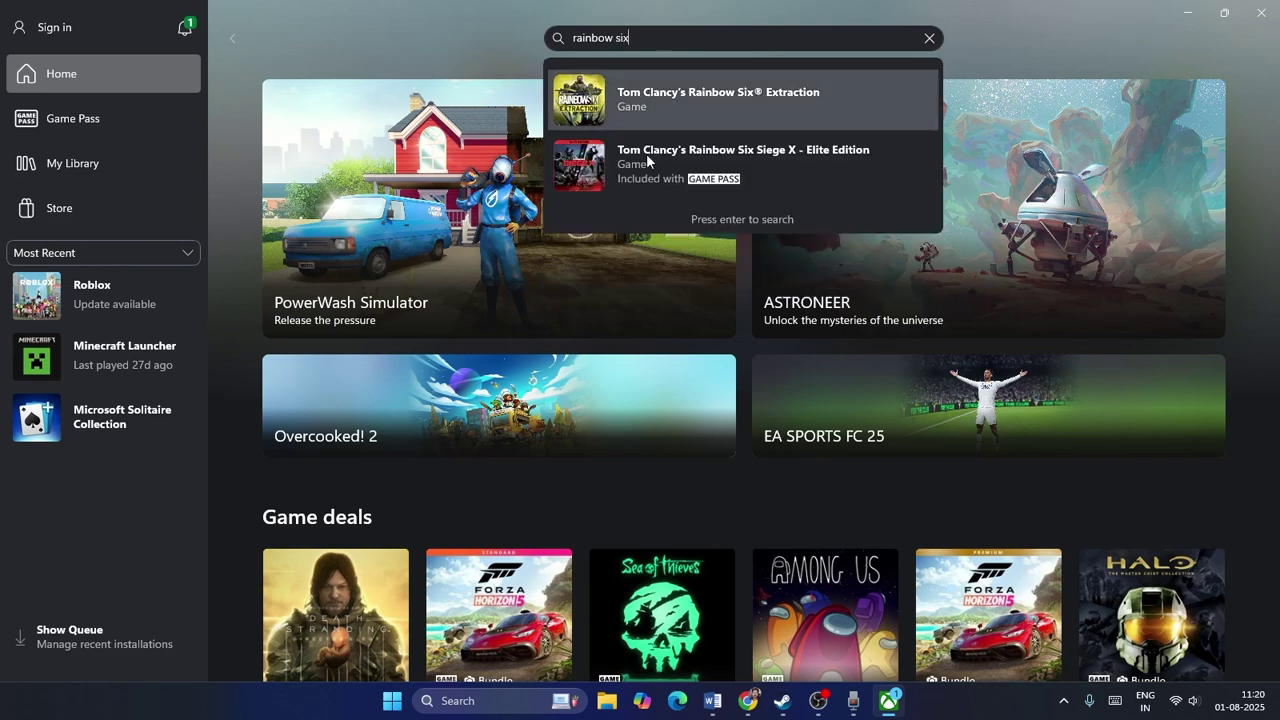
click(637, 164)
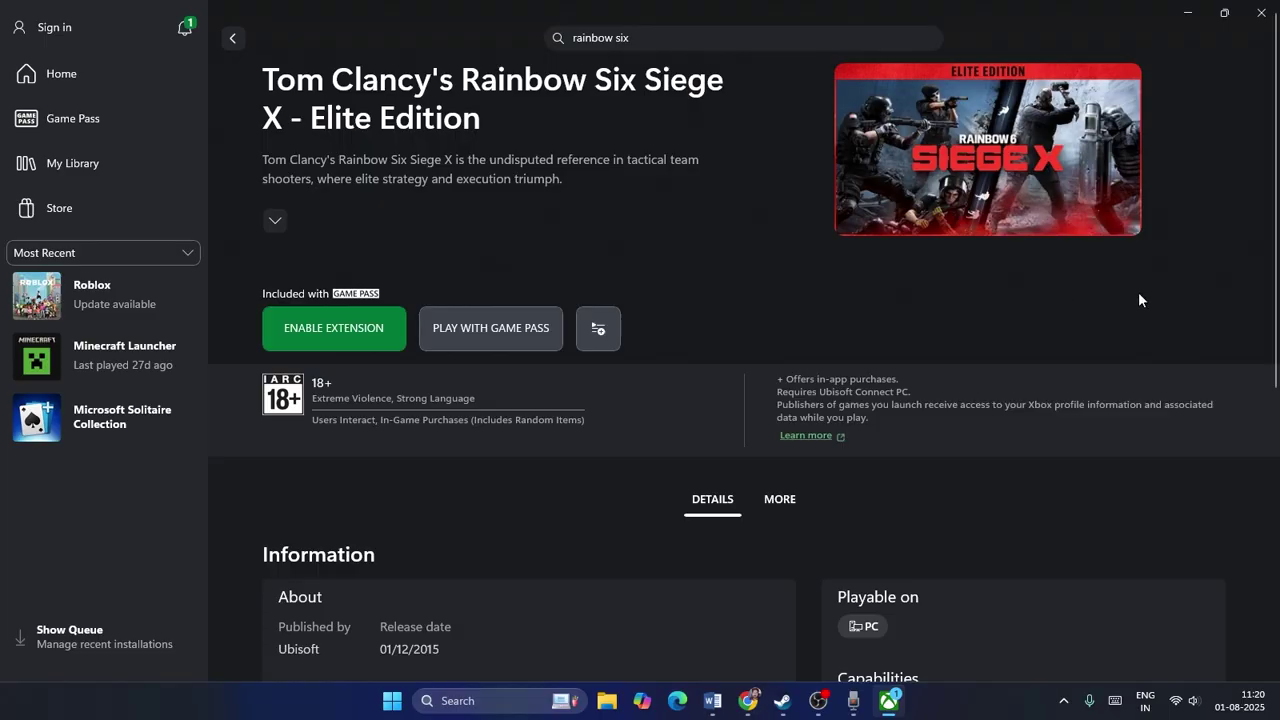
click(1189, 24)
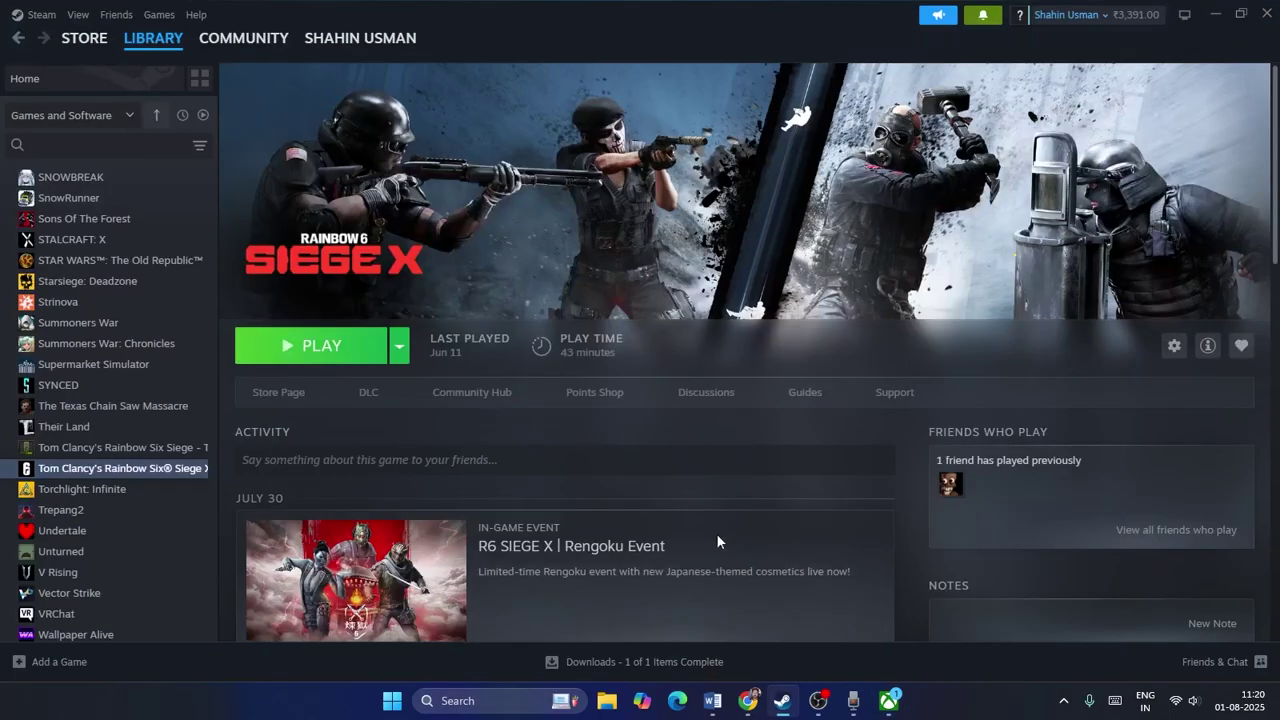
Switch to the Word document, review Step 9 on uninstalling and reinstalling BattlEye, and minimize the document.
click(712, 700)
scroll(585, 310, down, 1)
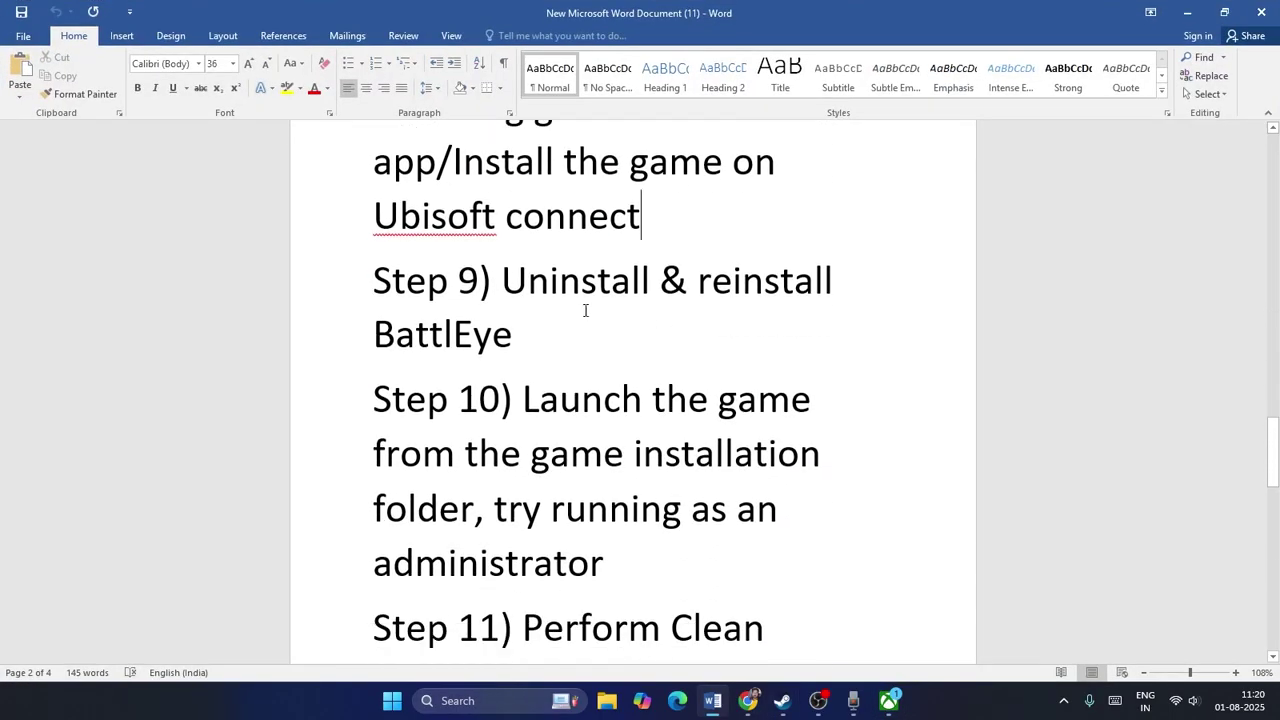
drag(513, 281, 600, 360)
click(580, 307)
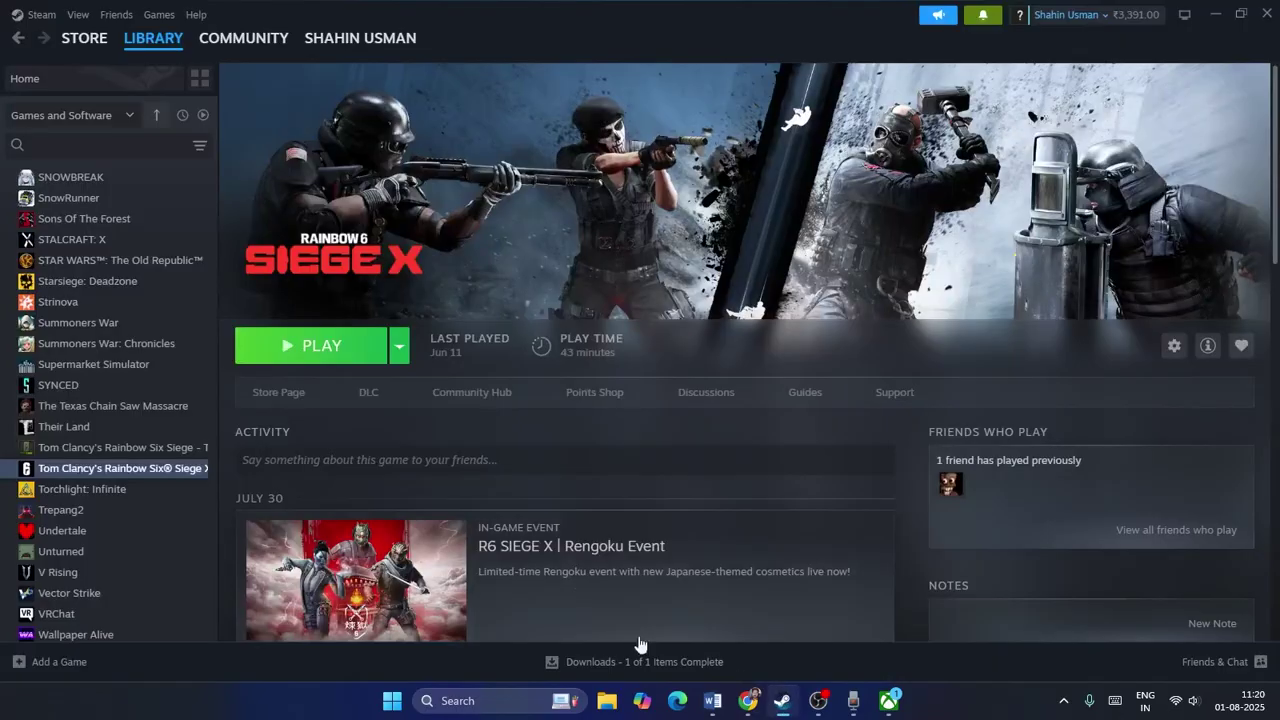
Browse Rainbow Six Siege X's local files from the Steam library and open the BattlEye folder.
click(782, 700)
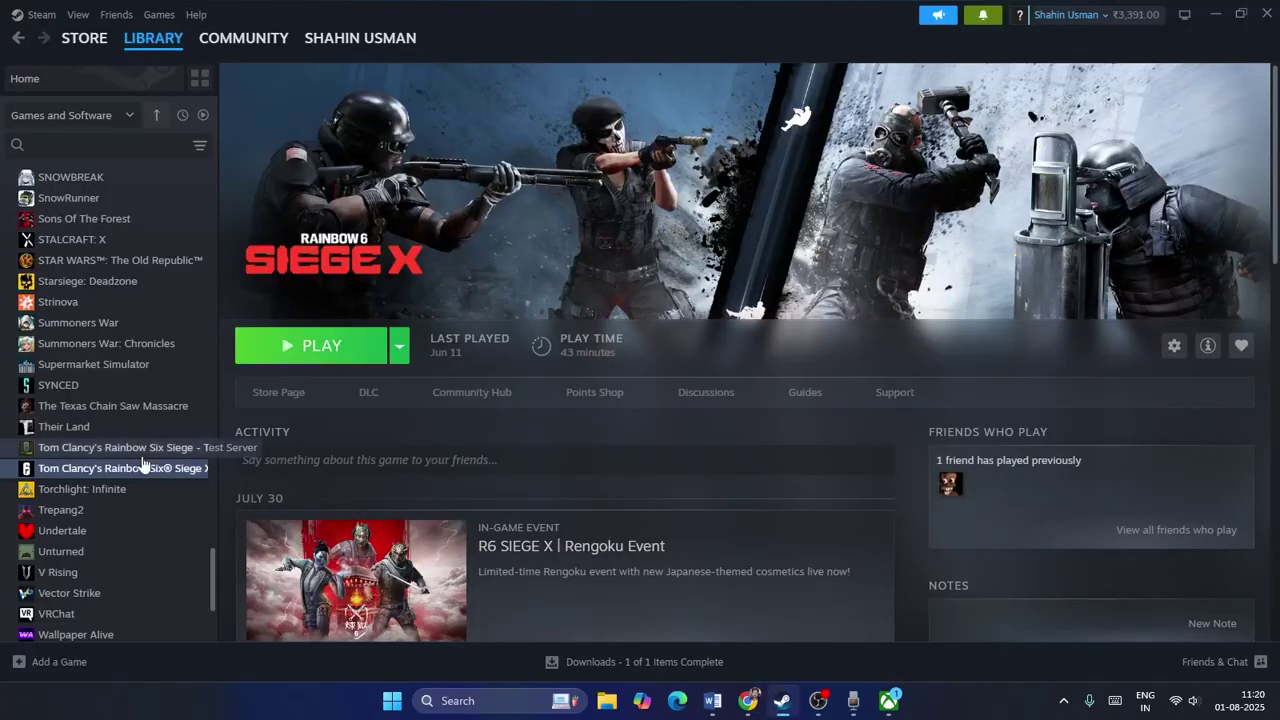
right_click(145, 469)
mouse_move(176, 563)
click(333, 454)
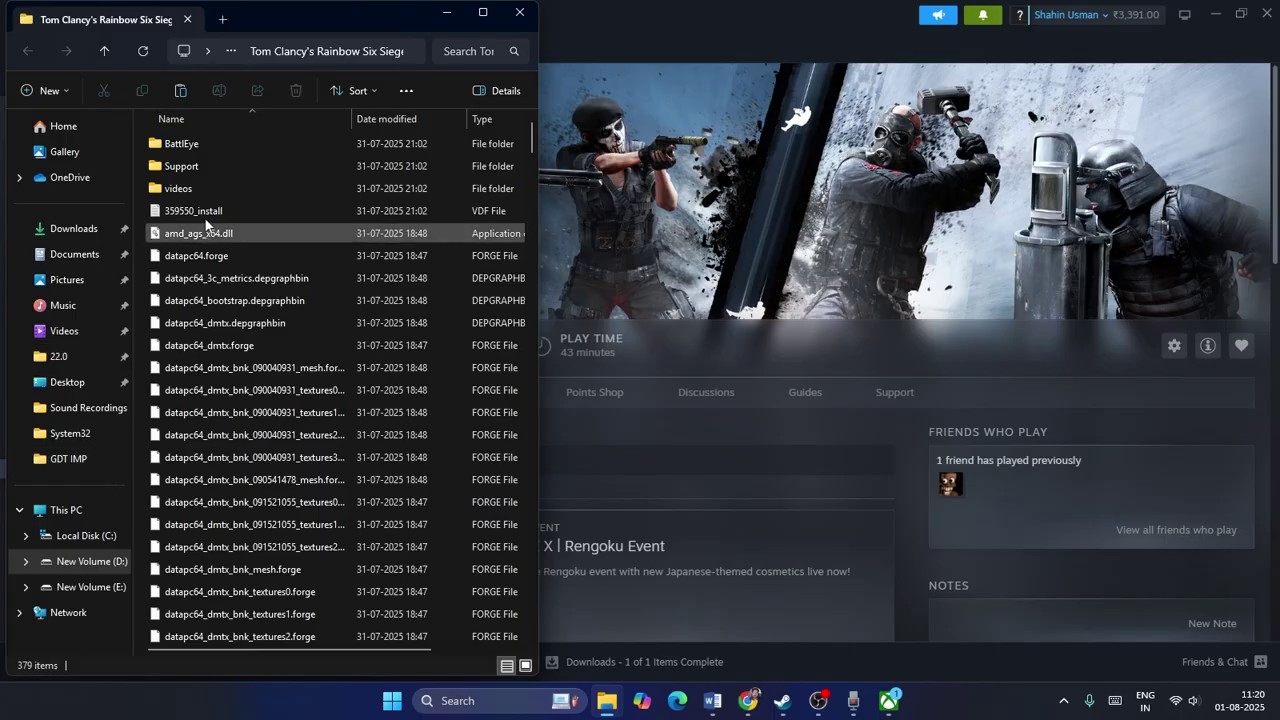
double_click(197, 146)
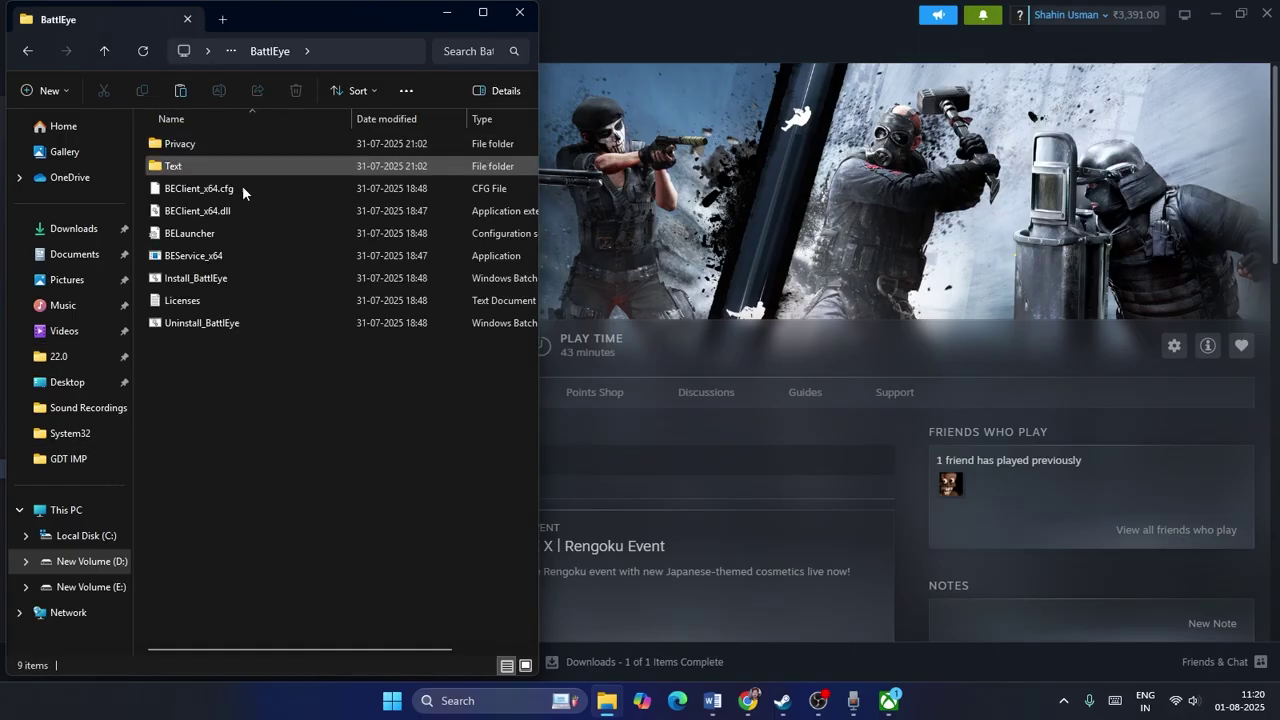
Run Uninstall_BattlEye as administrator from the BattlEye folder, and run Install_BattlEye as administrator to reinstall it.
click(200, 325)
right_click(201, 325)
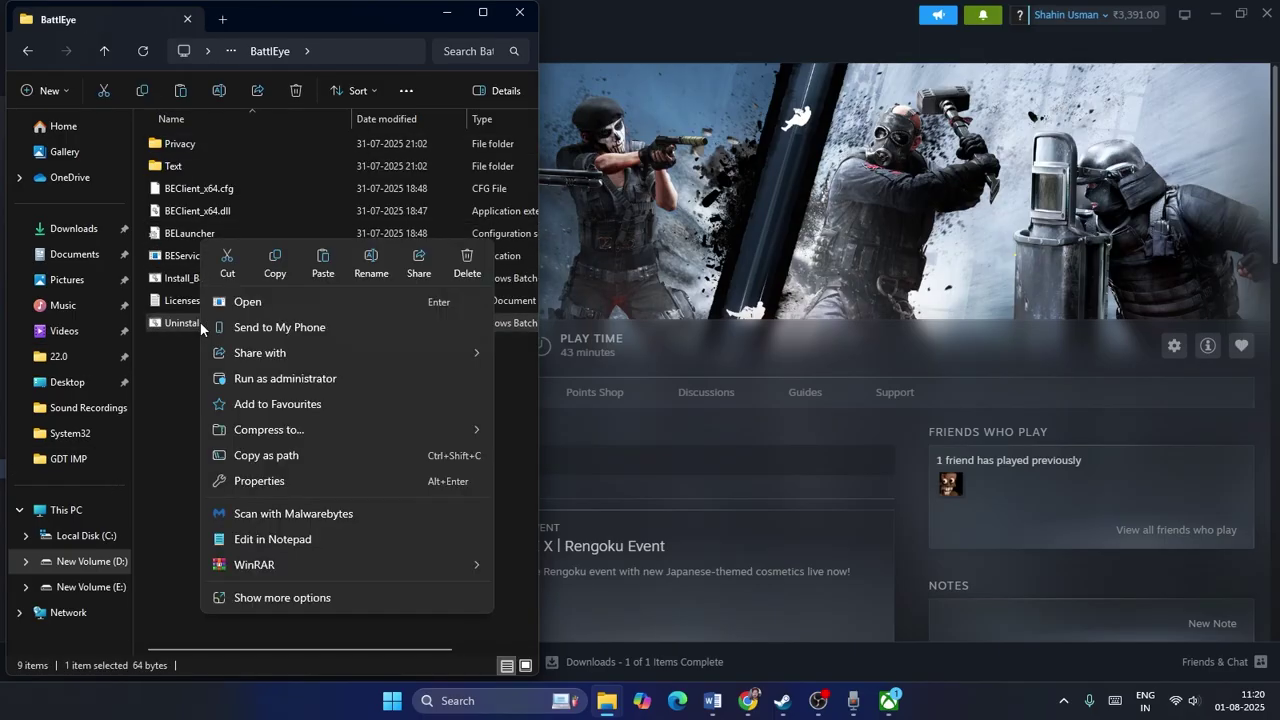
click(290, 374)
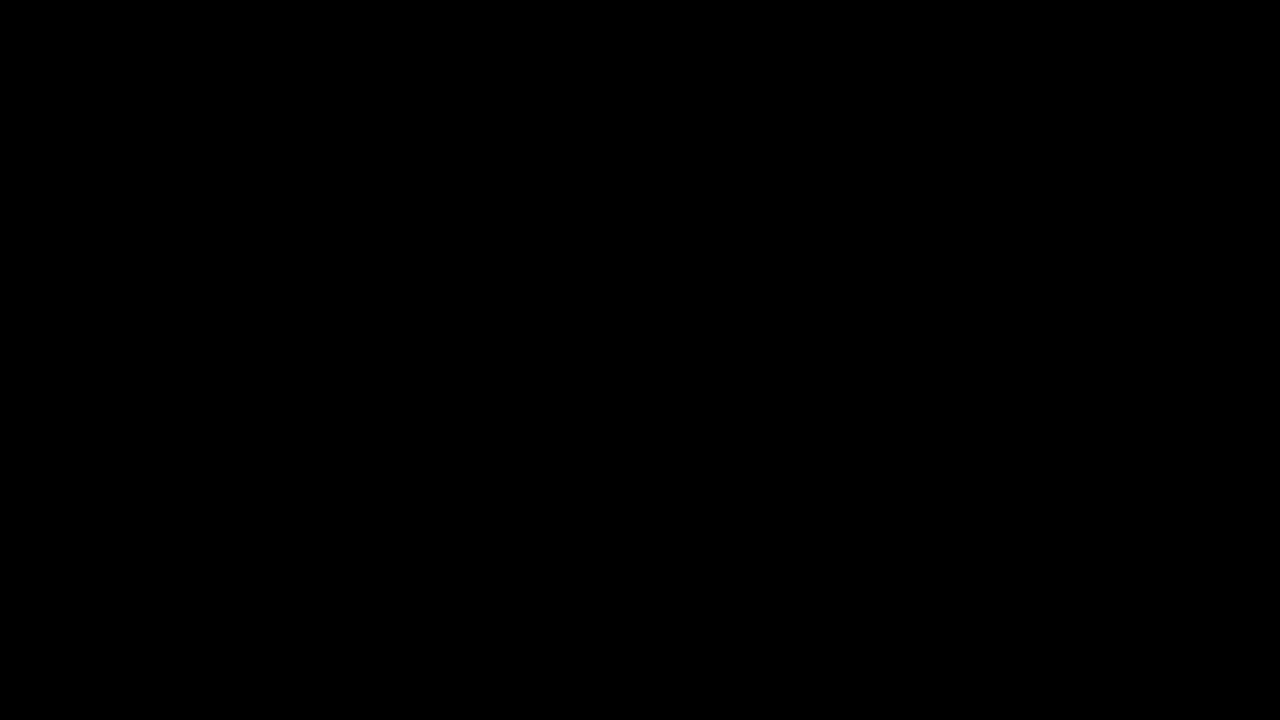
click(218, 279)
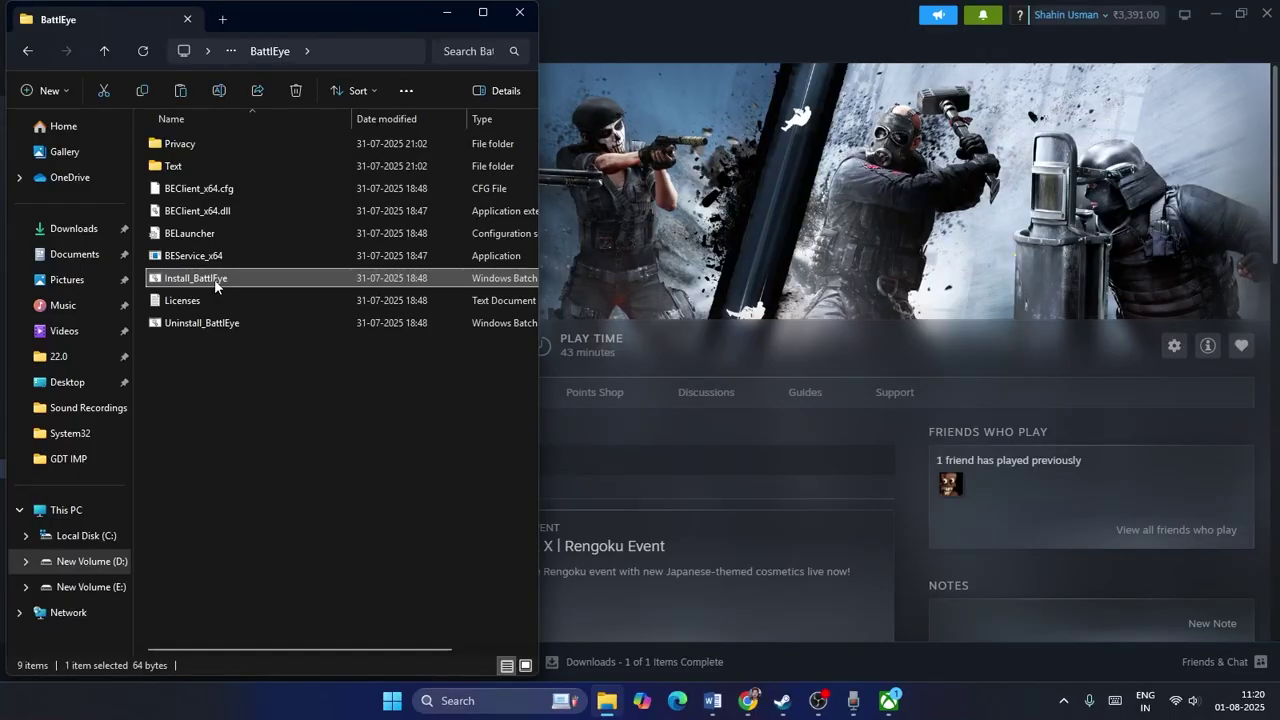
right_click(218, 282)
click(276, 376)
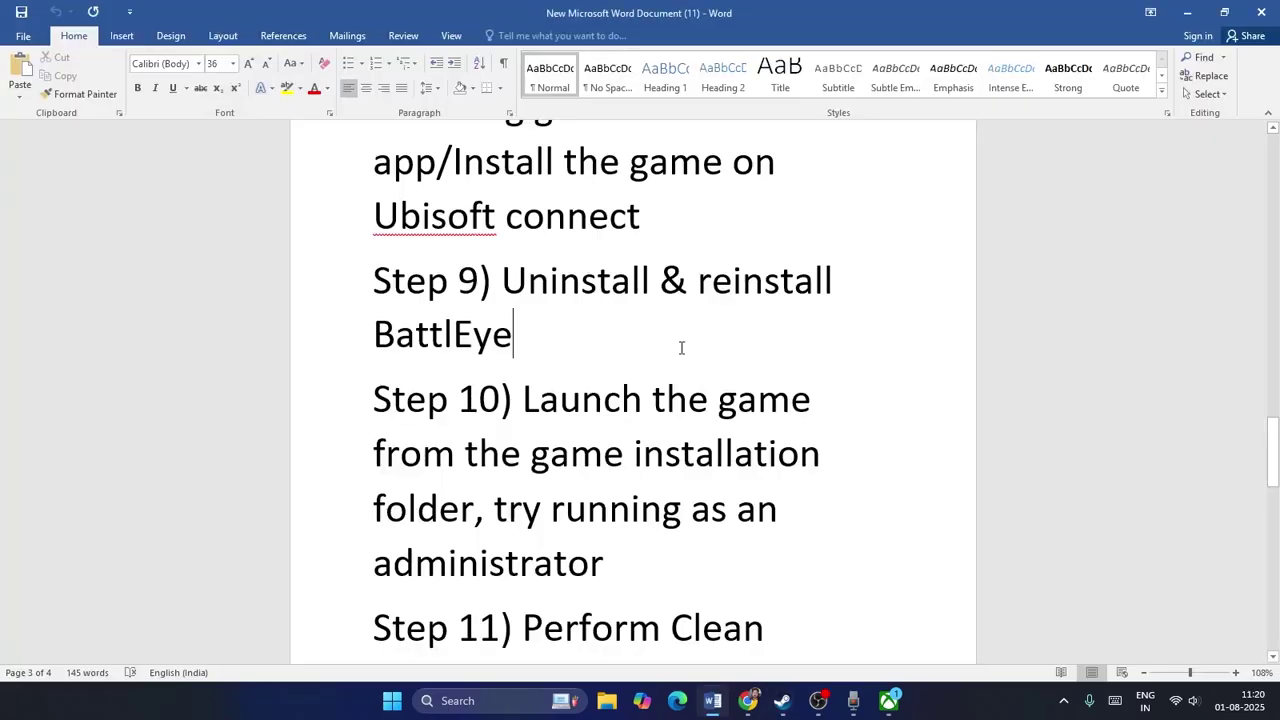
Review Step 10 in the Word document and browse Rainbow Six Siege X's local files from the Steam library in a maximized window.
scroll(645, 277, down, 1)
scroll(645, 277, down, 1)
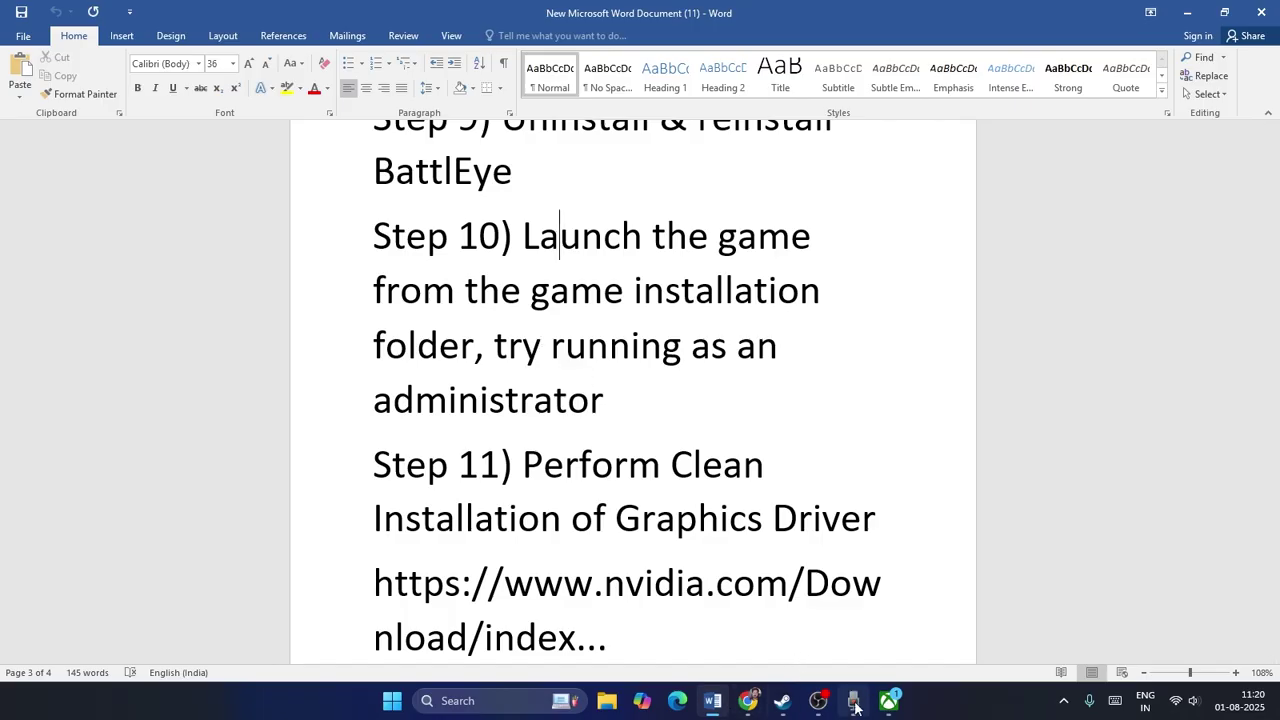
click(780, 705)
right_click(140, 469)
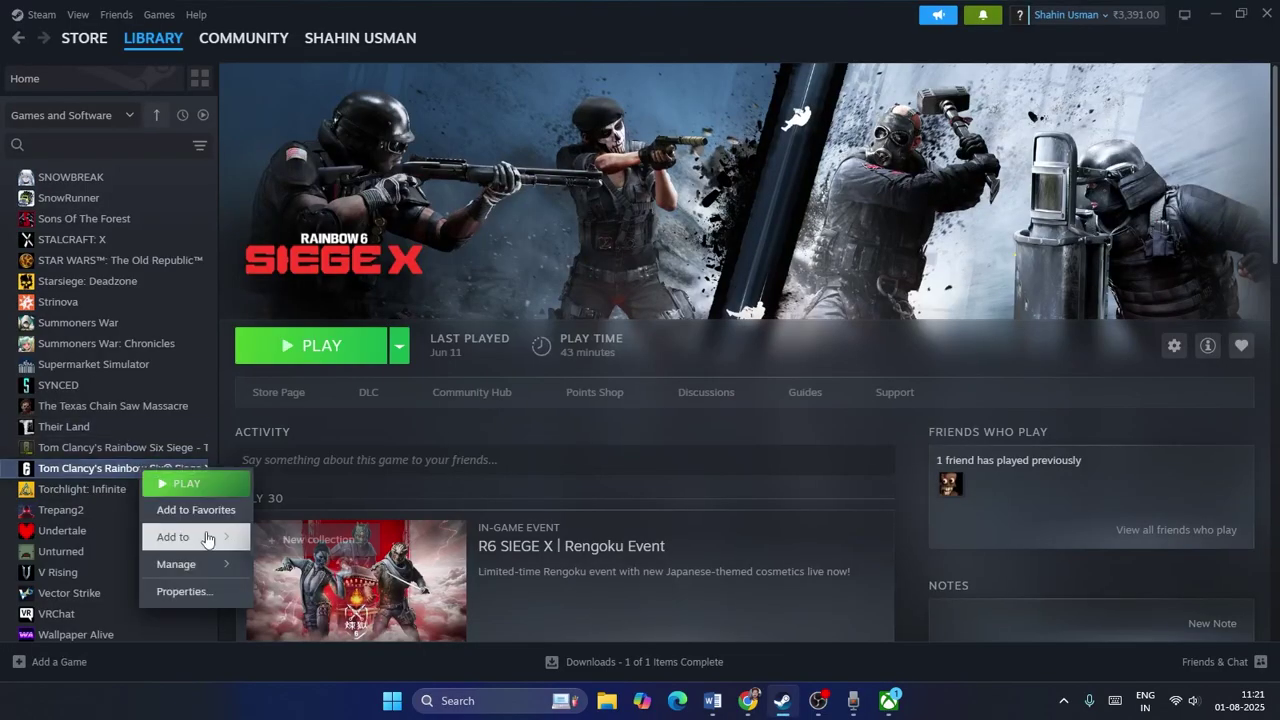
mouse_move(204, 569)
click(309, 455)
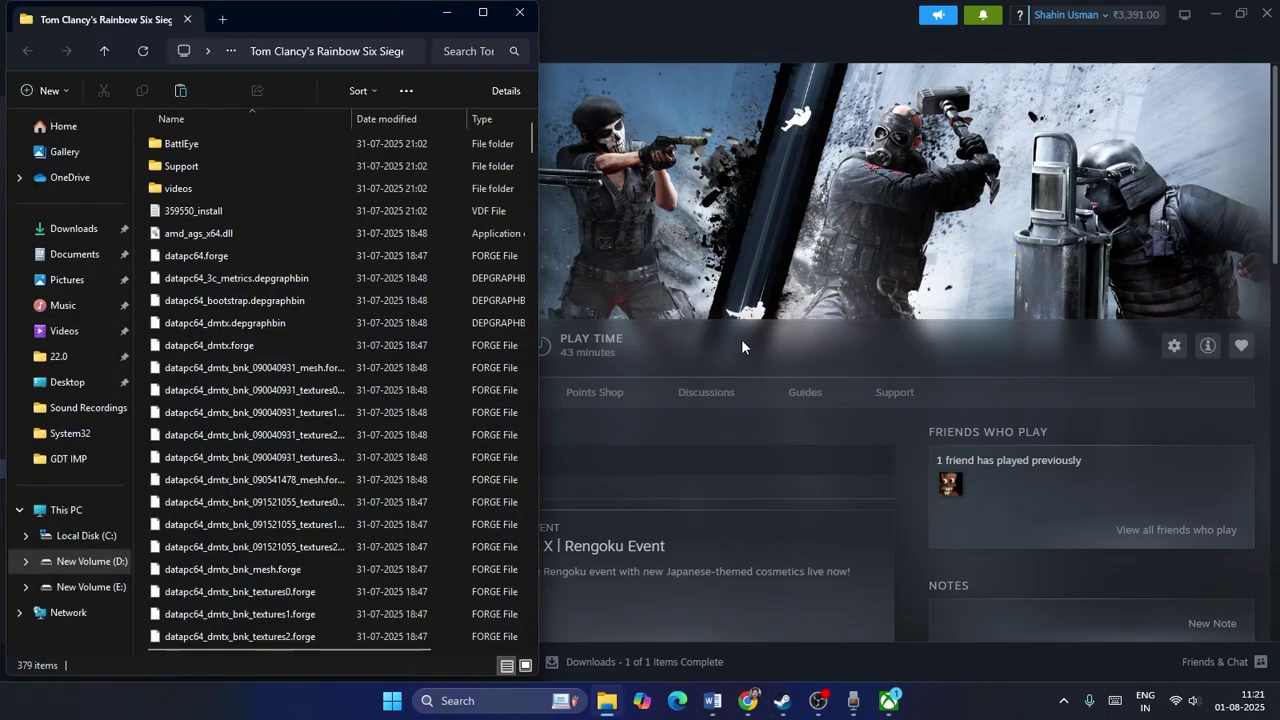
click(482, 14)
Set the RainbowSix application's compatibility to Windows 8 with full-screen optimisations disabled and run as administrator, and close the game folder.
scroll(300, 280, down, 15)
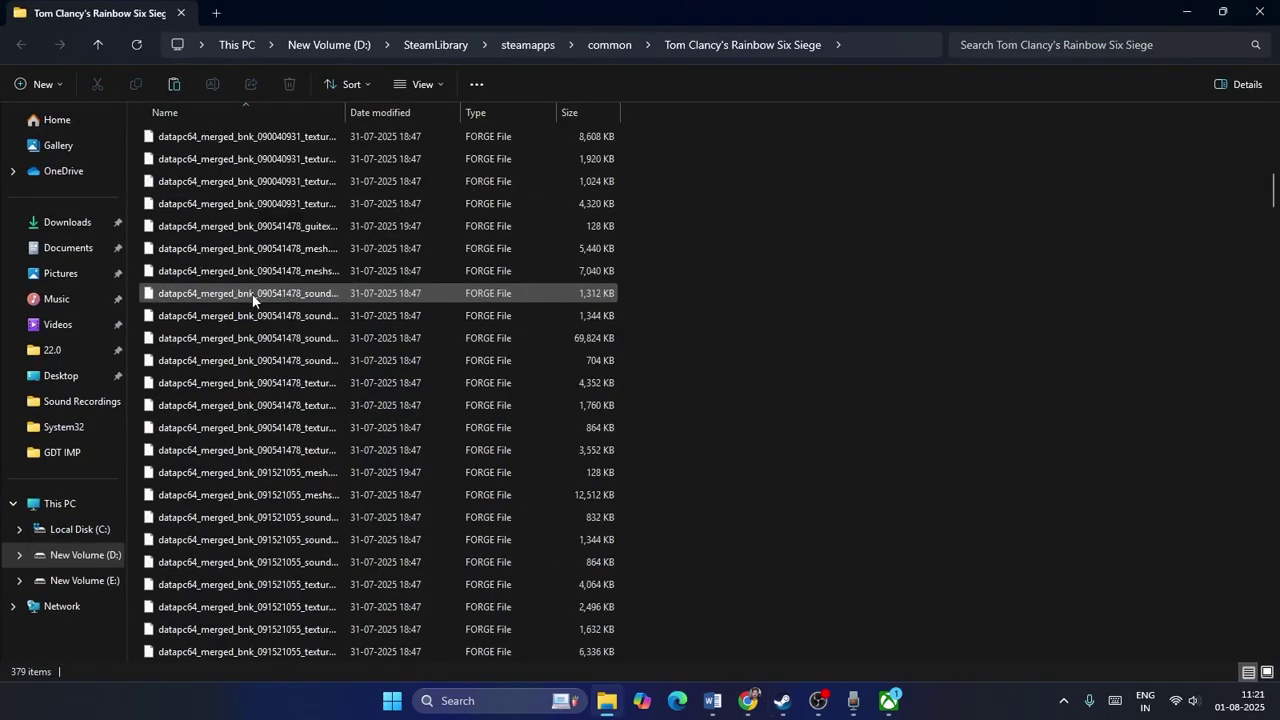
scroll(251, 298, down, 20)
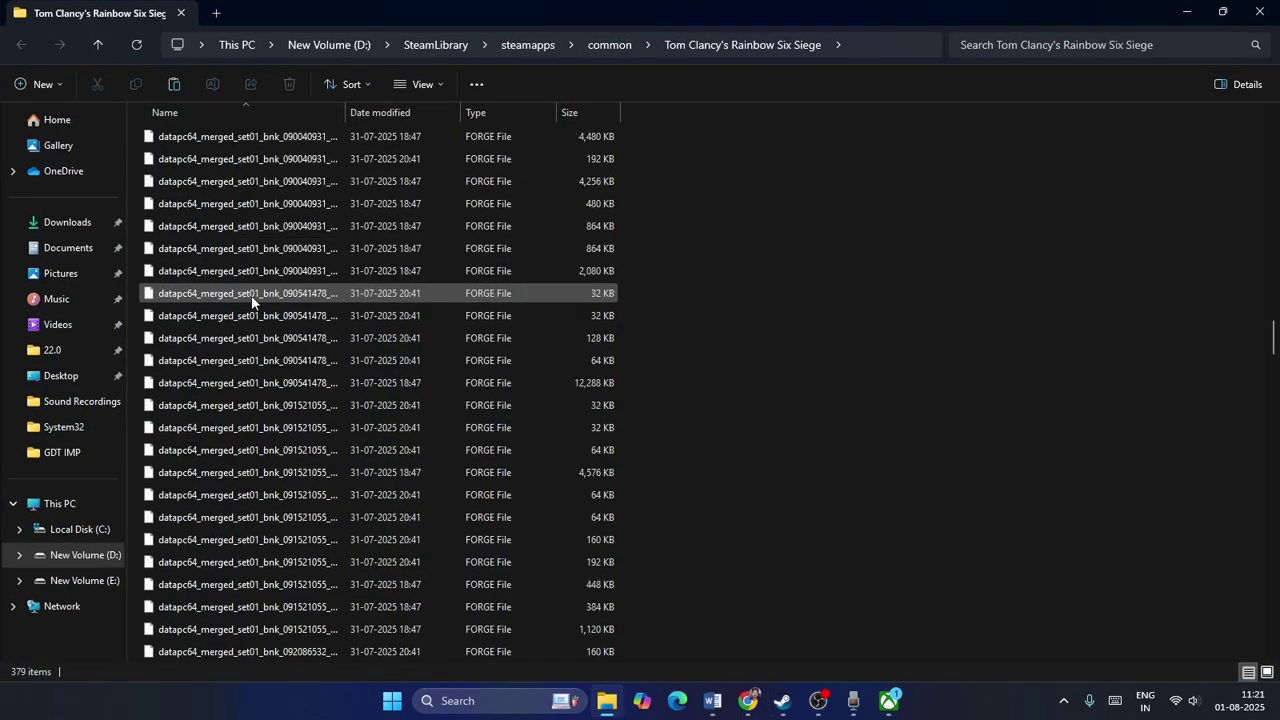
scroll(251, 297, down, 20)
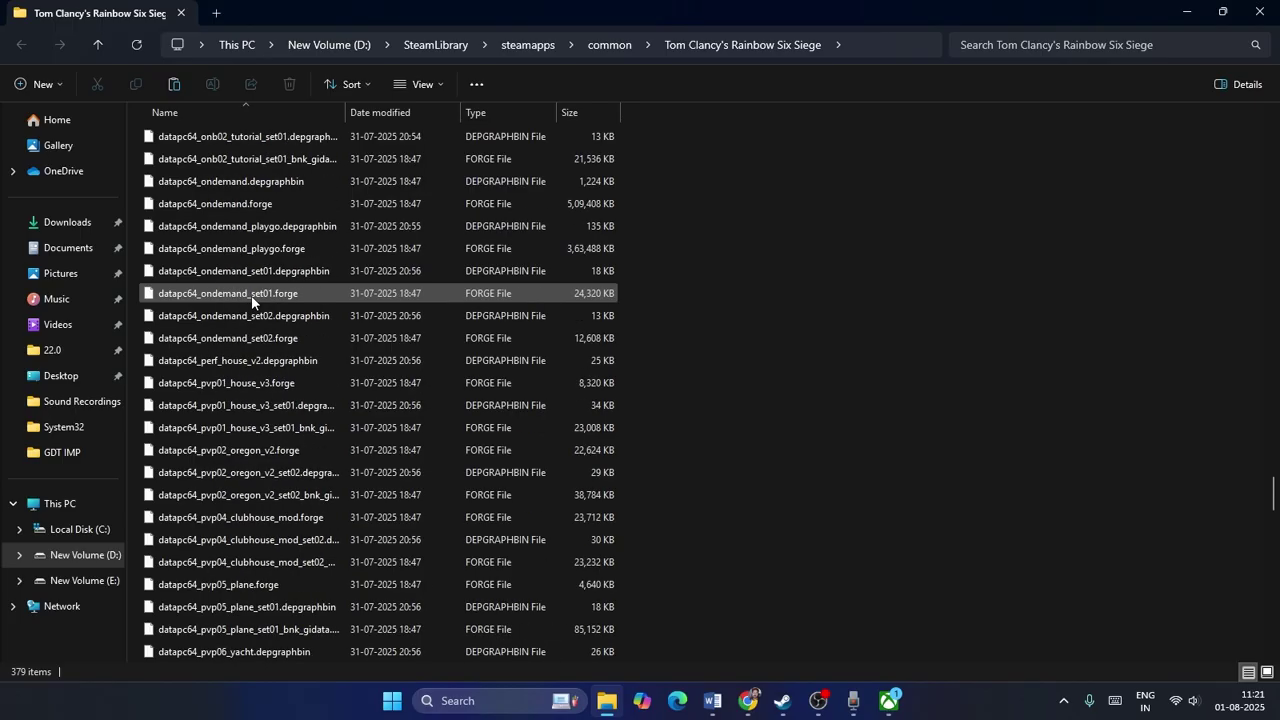
scroll(251, 295, down, 20)
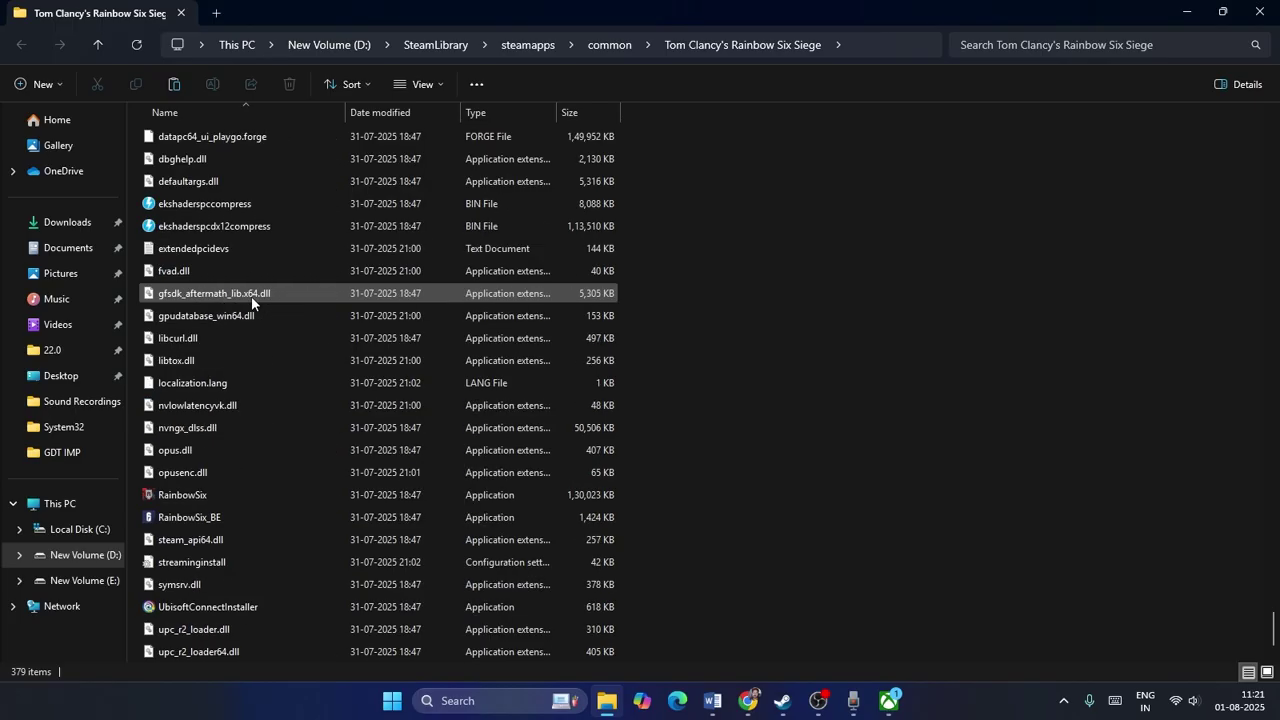
click(196, 450)
right_click(200, 449)
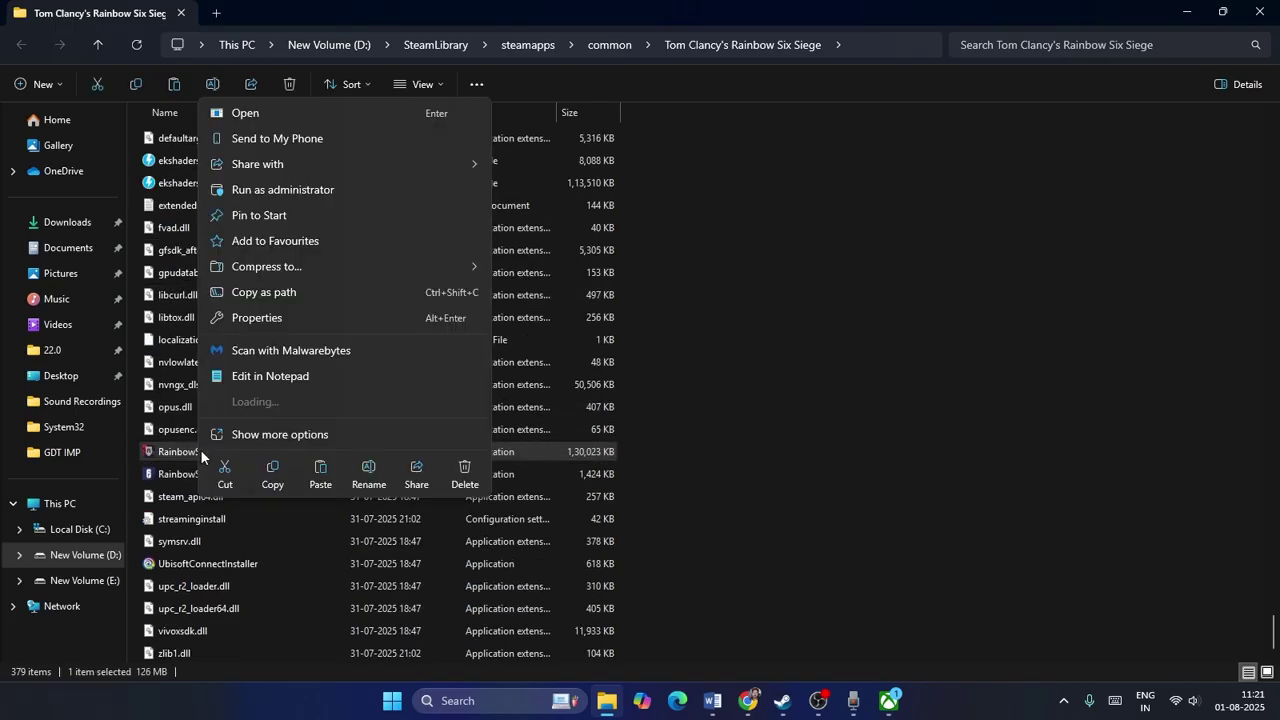
click(320, 437)
click(316, 441)
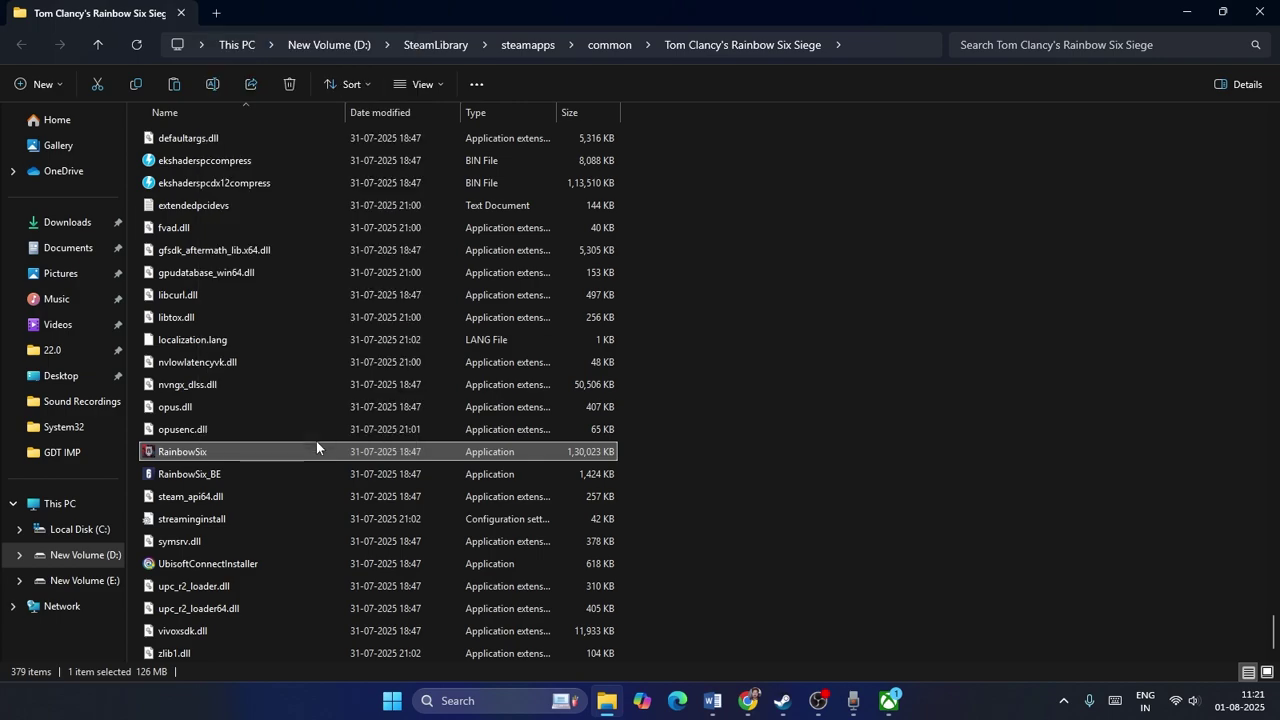
click(346, 273)
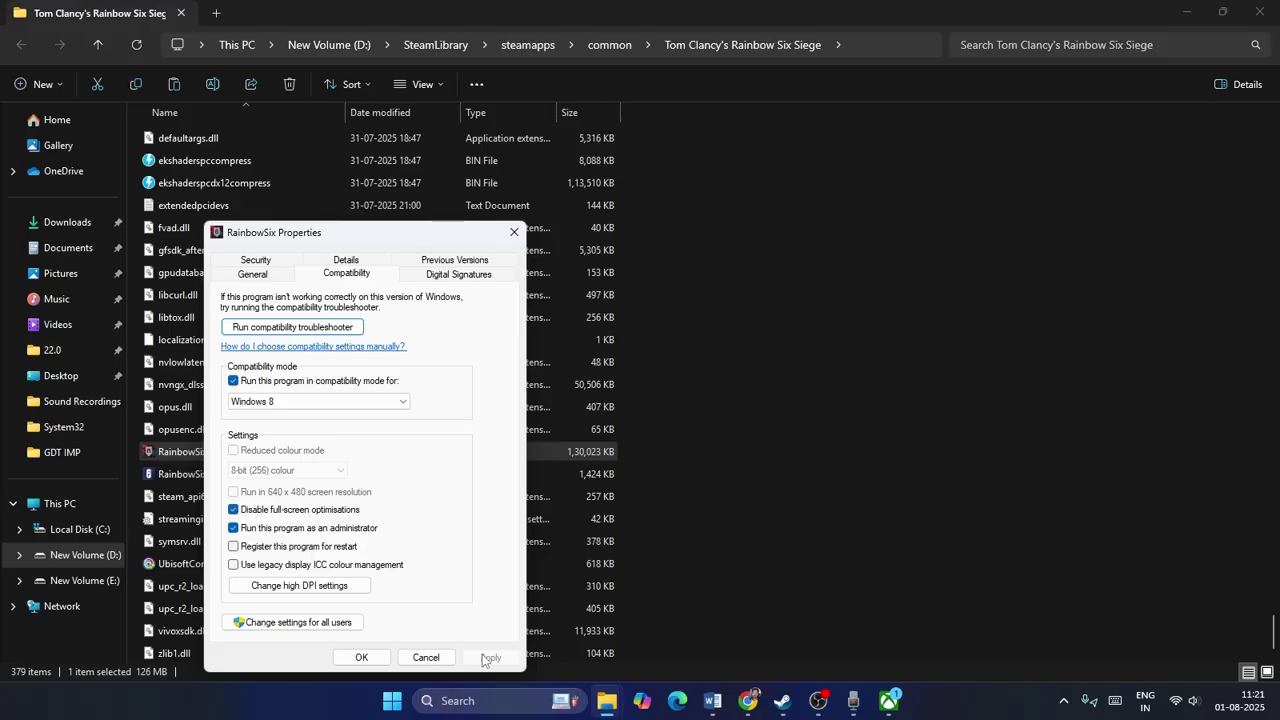
click(361, 657)
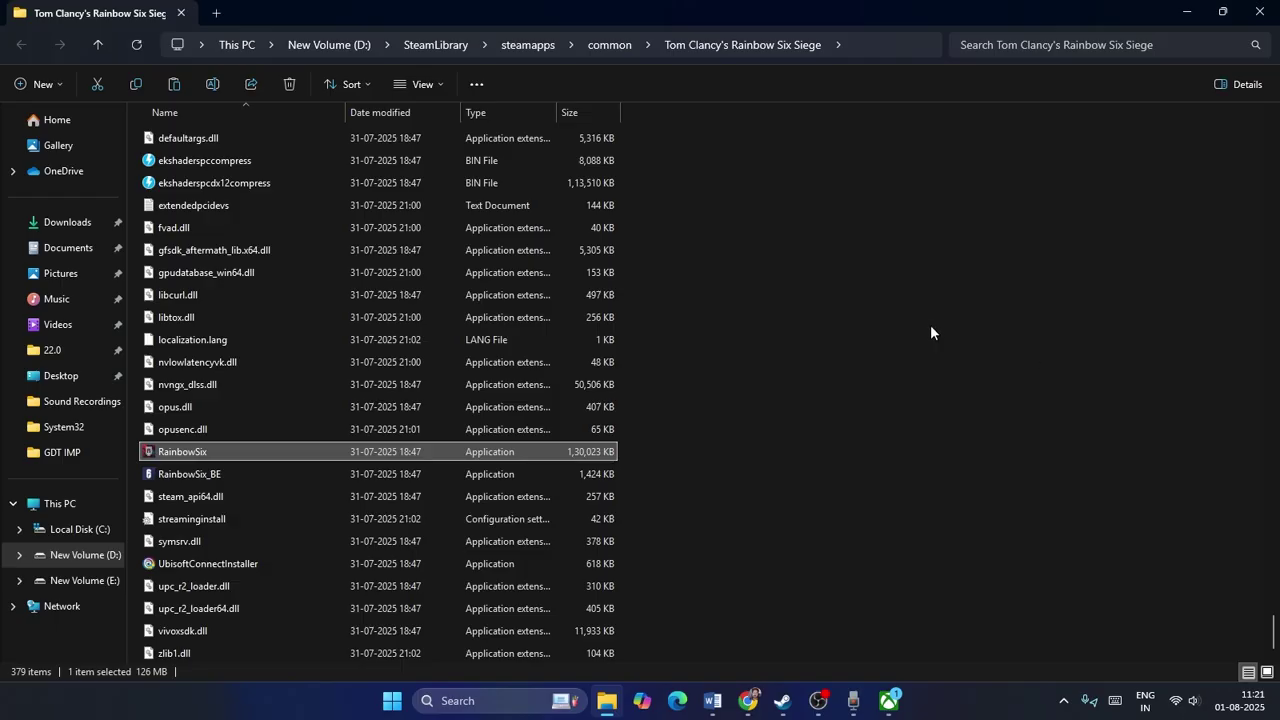
click(1259, 12)
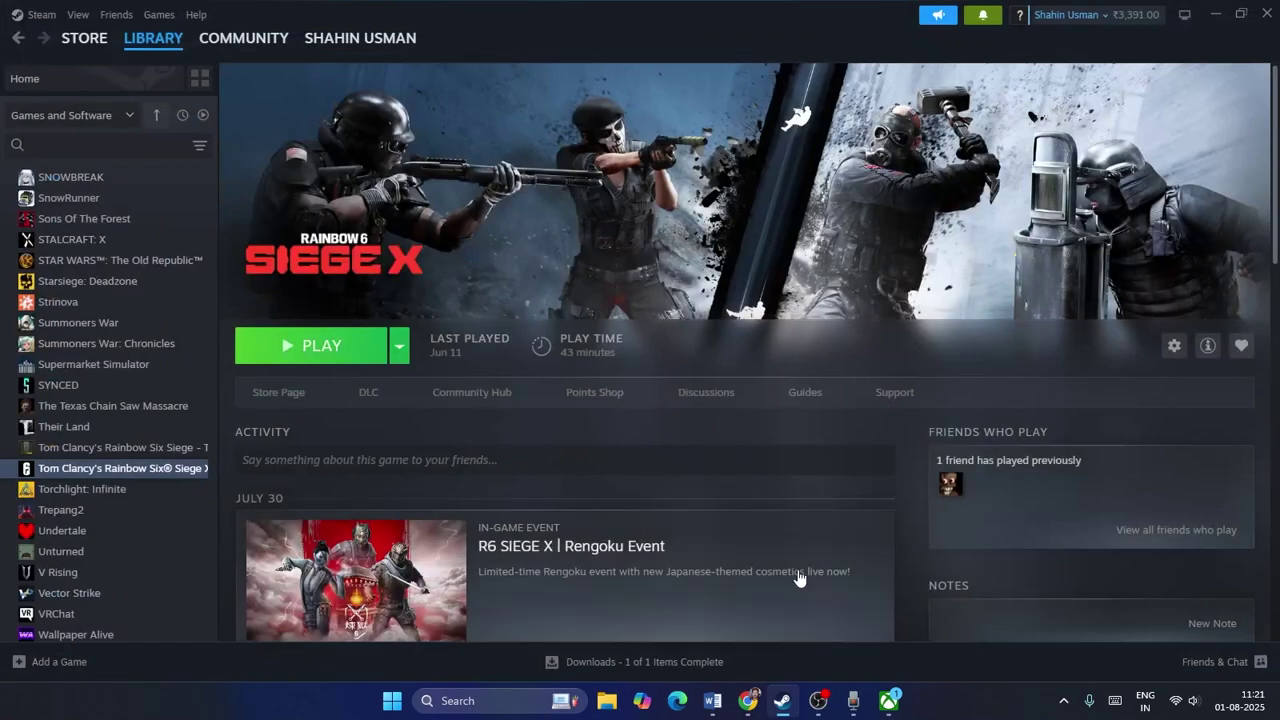
Switch to the Word document, review Step 11 on clean graphics driver installation, and select the NVIDIA download link.
click(712, 700)
scroll(584, 335, down, 3)
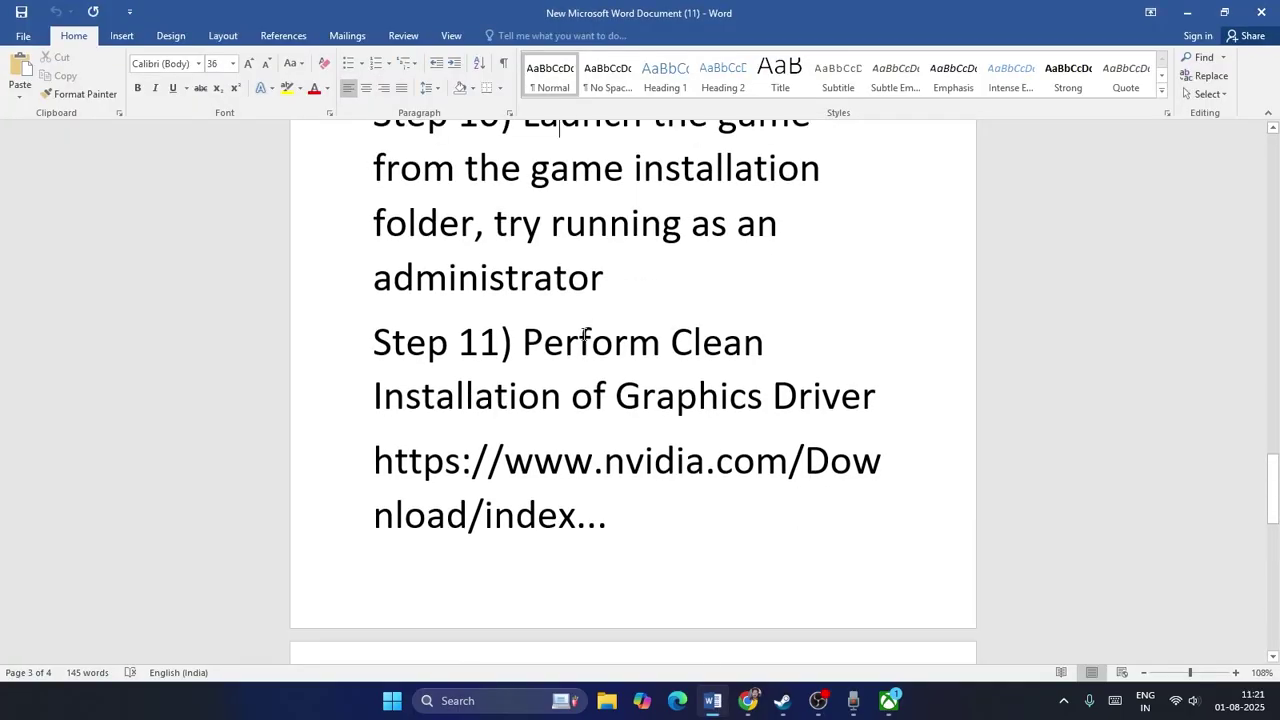
scroll(718, 408, down, 4)
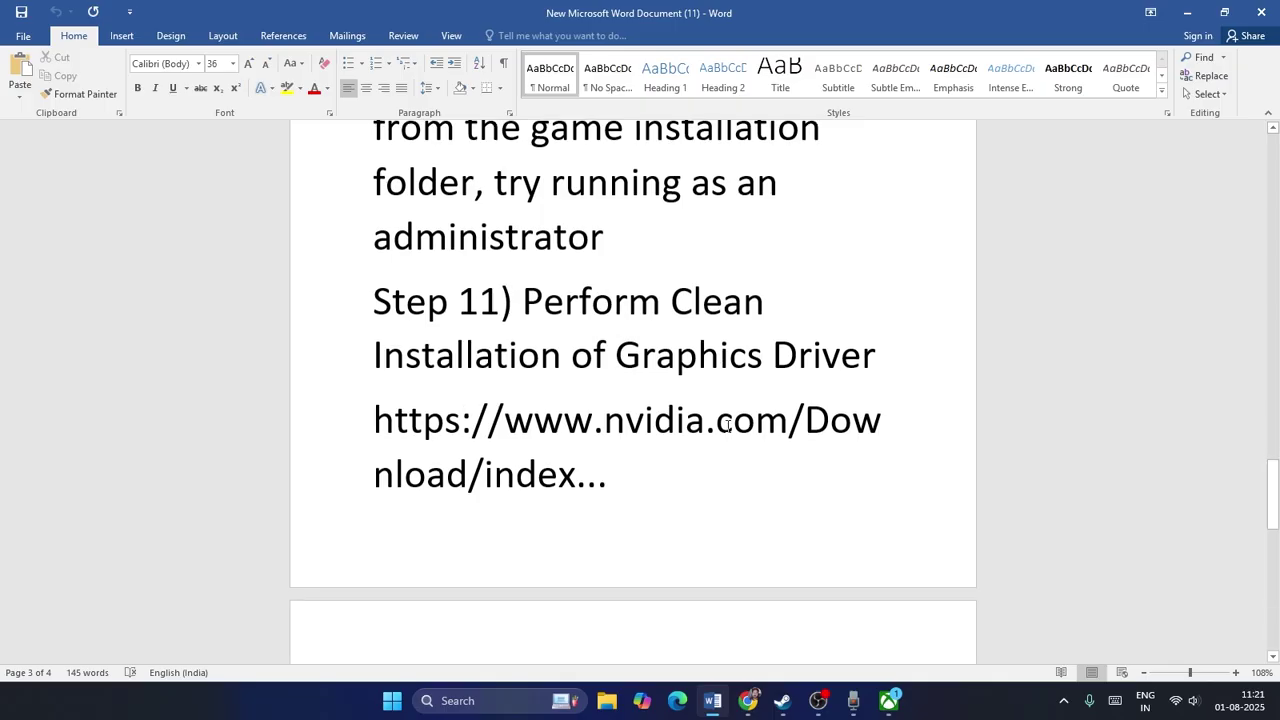
drag(613, 387, 376, 292)
right_click(427, 317)
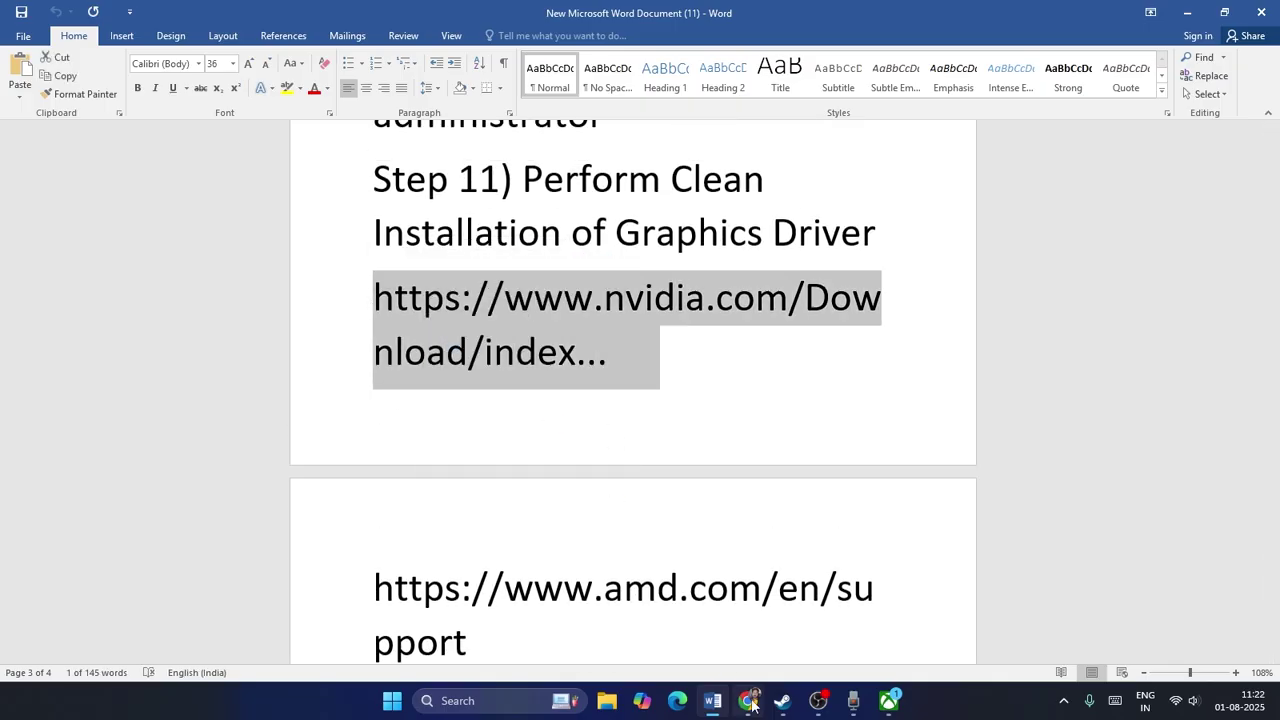
Switch to Chrome, find NVIDIA drivers for the GeForce RTX 5090 Laptop GPU on Windows 11, and review the driver results.
scroll(430, 345, down, 2)
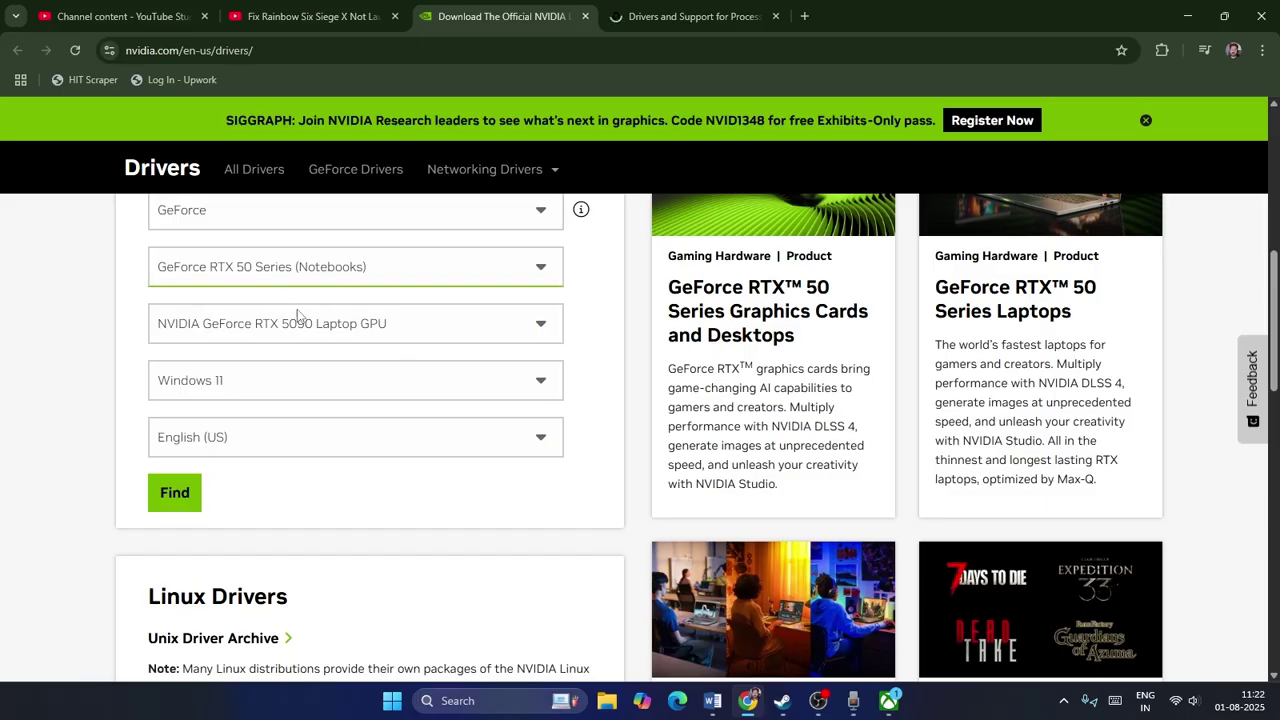
click(165, 290)
click(126, 318)
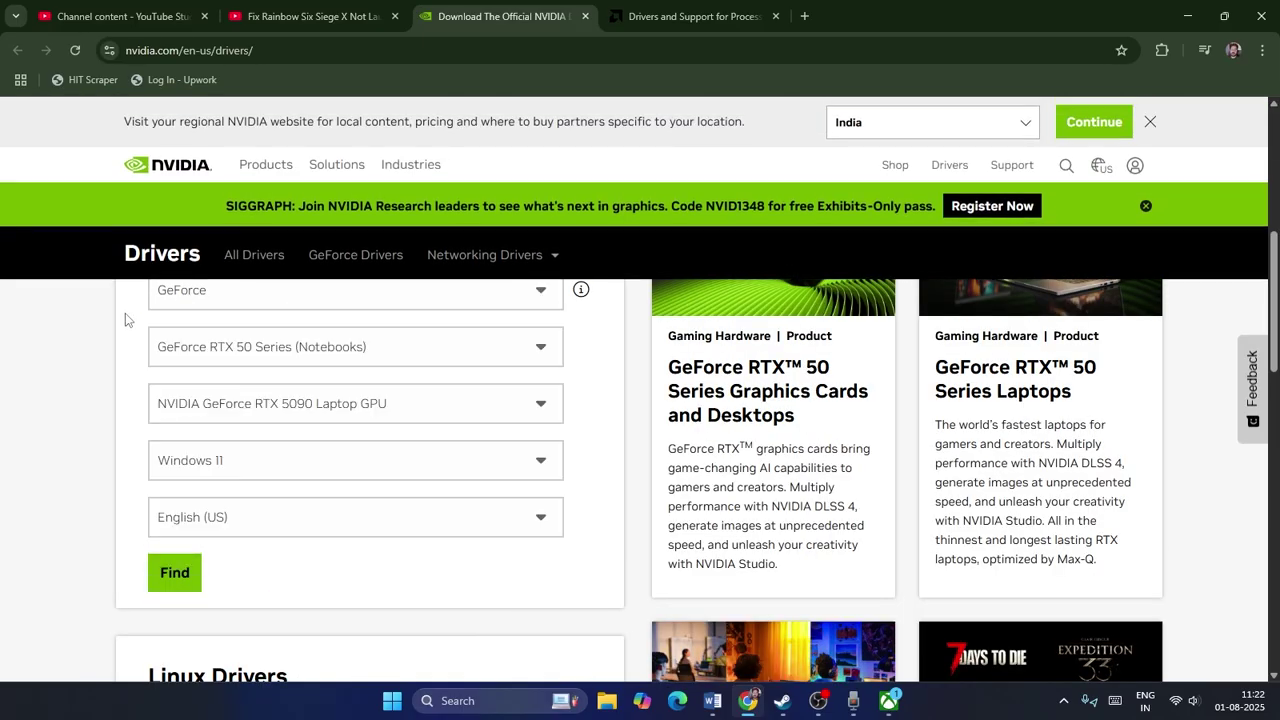
click(176, 574)
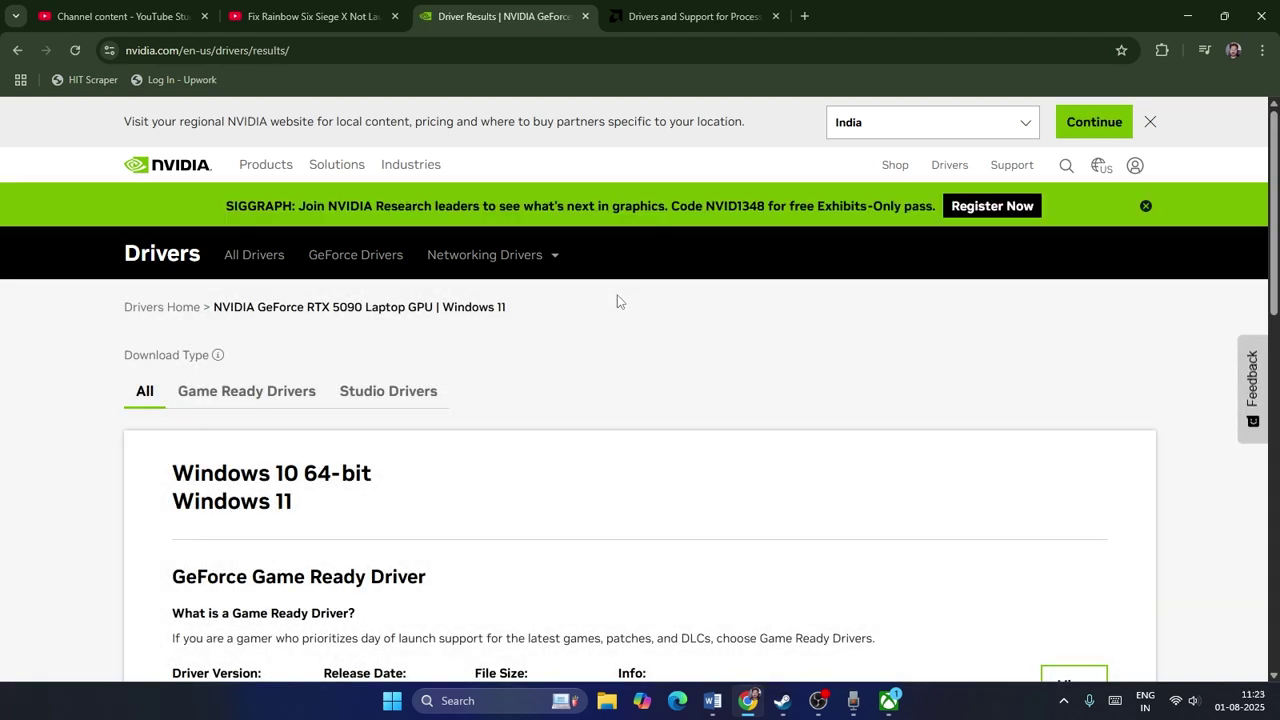
scroll(603, 412, down, 2)
scroll(600, 412, down, 2)
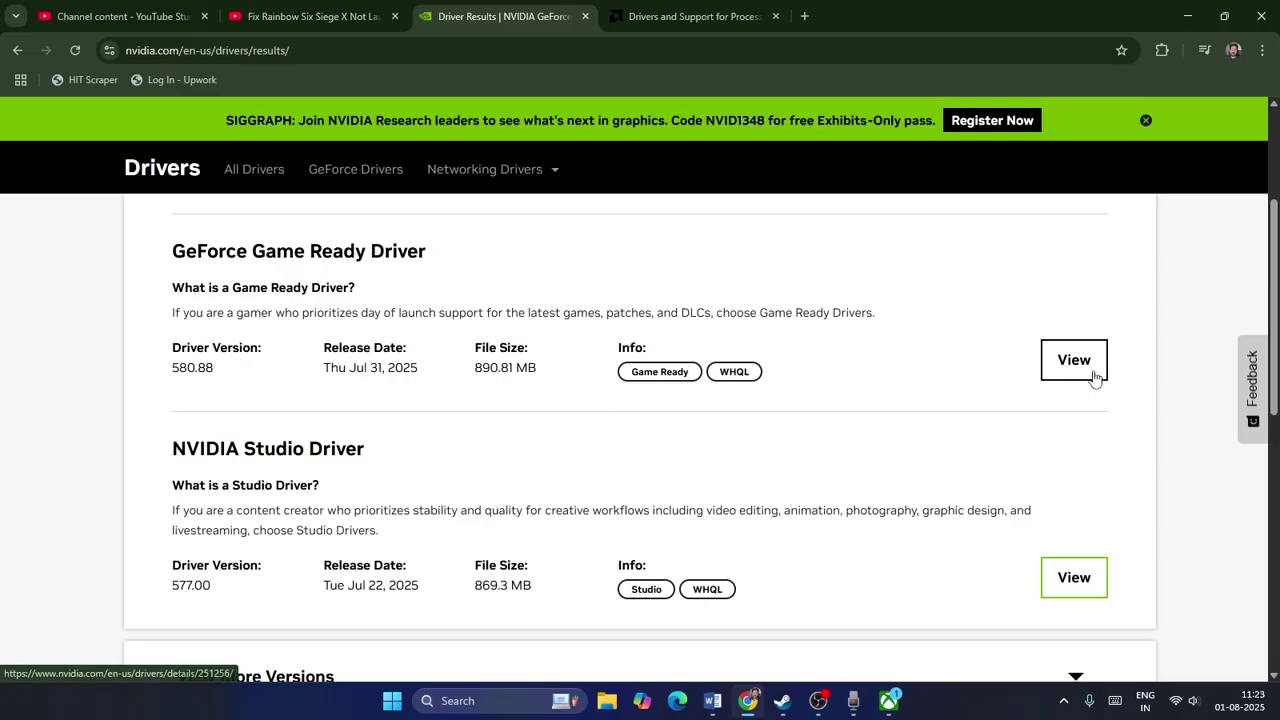
On AMD's drivers page, look up the Radeon RX 5700 under Graphics, Radeon RX, Radeon RX 5000 Series, and minimize the browser.
click(730, 14)
scroll(430, 376, down, 5)
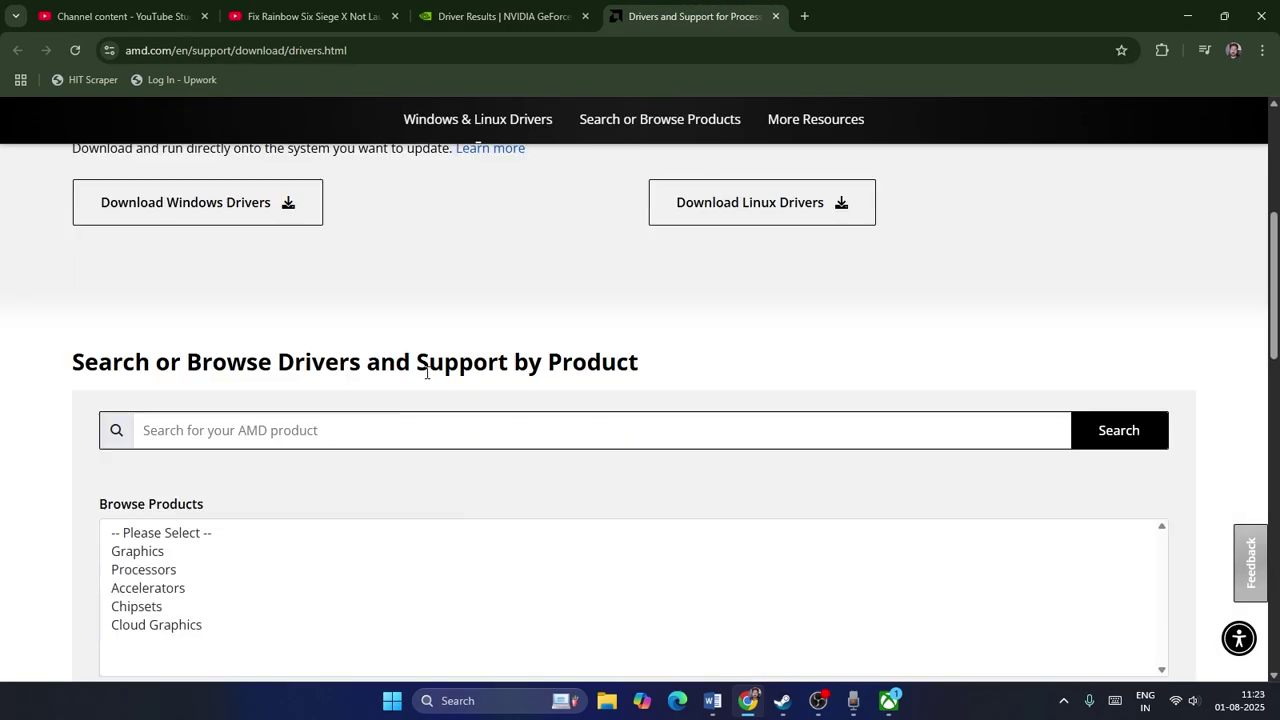
click(174, 392)
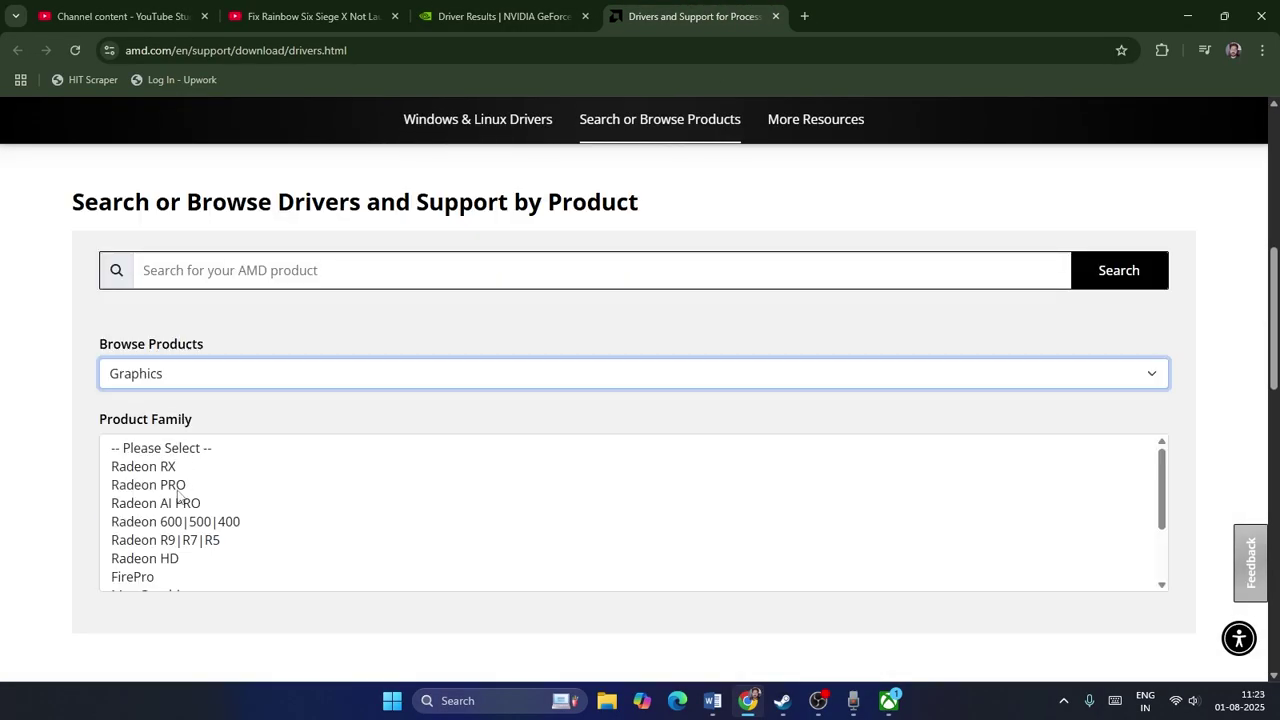
click(171, 469)
click(221, 598)
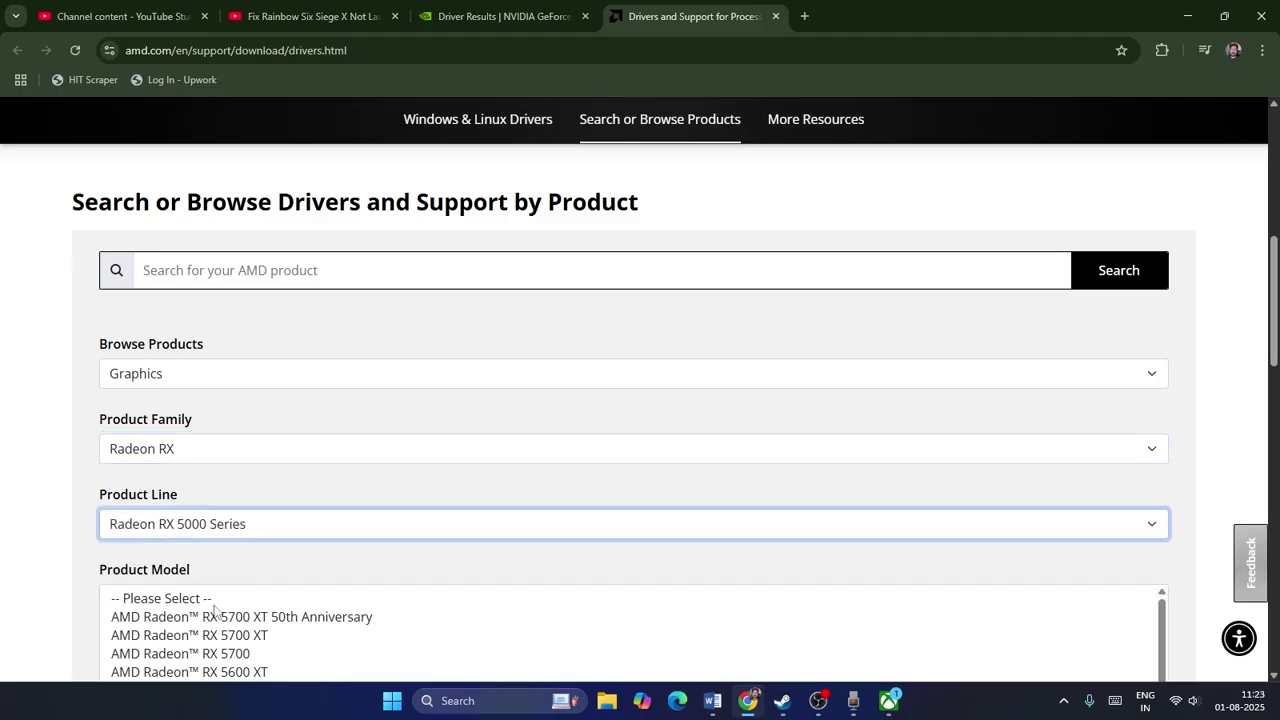
click(222, 652)
click(162, 591)
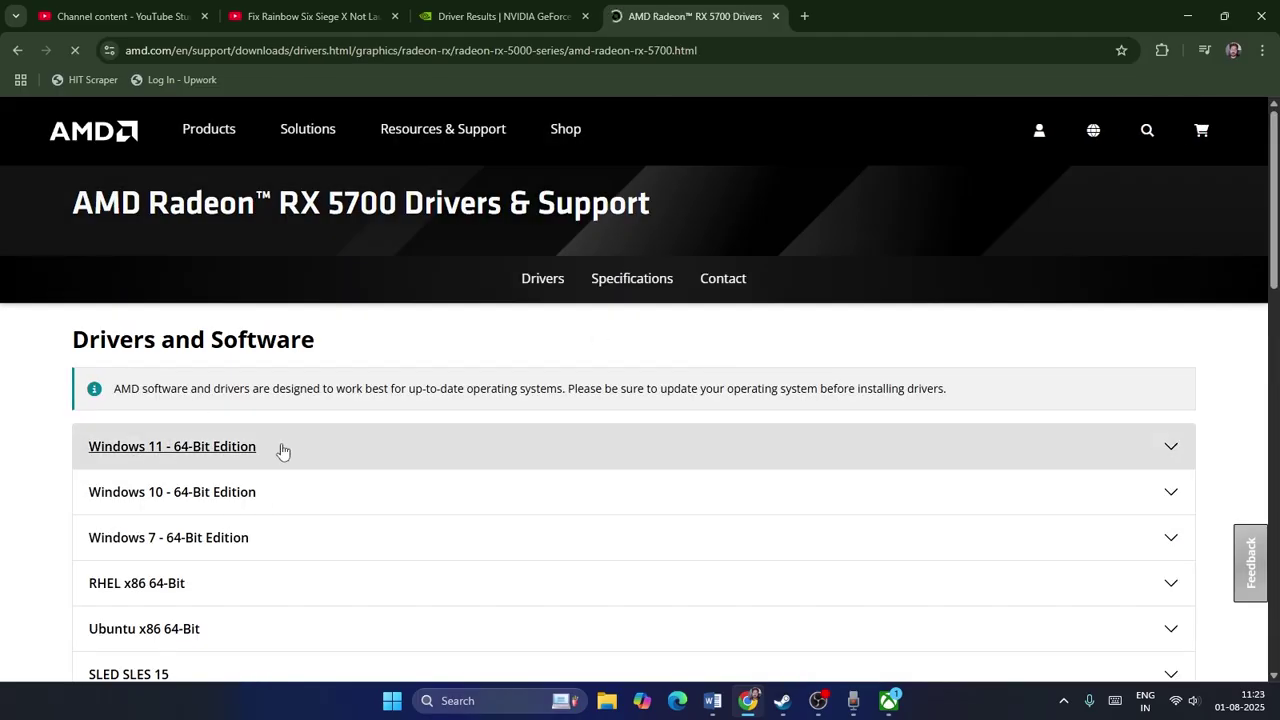
click(1186, 16)
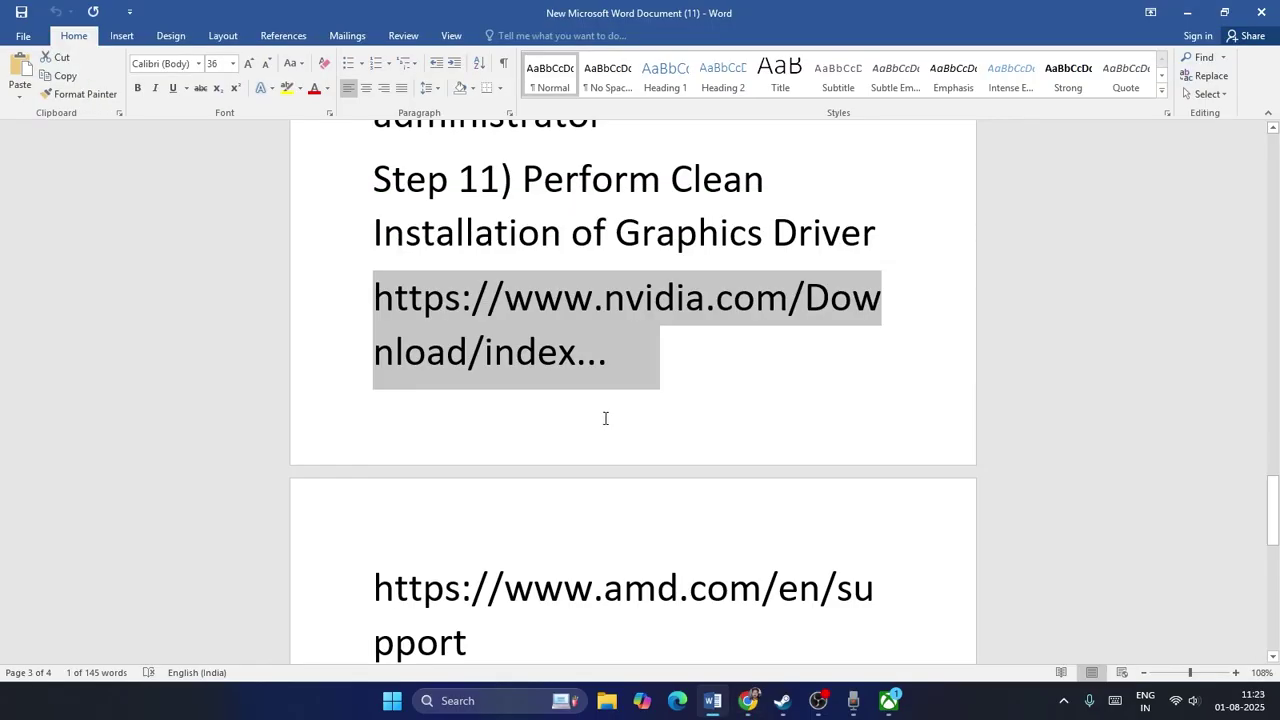
Review the Word document's remaining link and go back through the steps to the title, and minimize the document.
scroll(660, 383, down, 3)
scroll(660, 385, up, 2)
scroll(660, 390, up, 15)
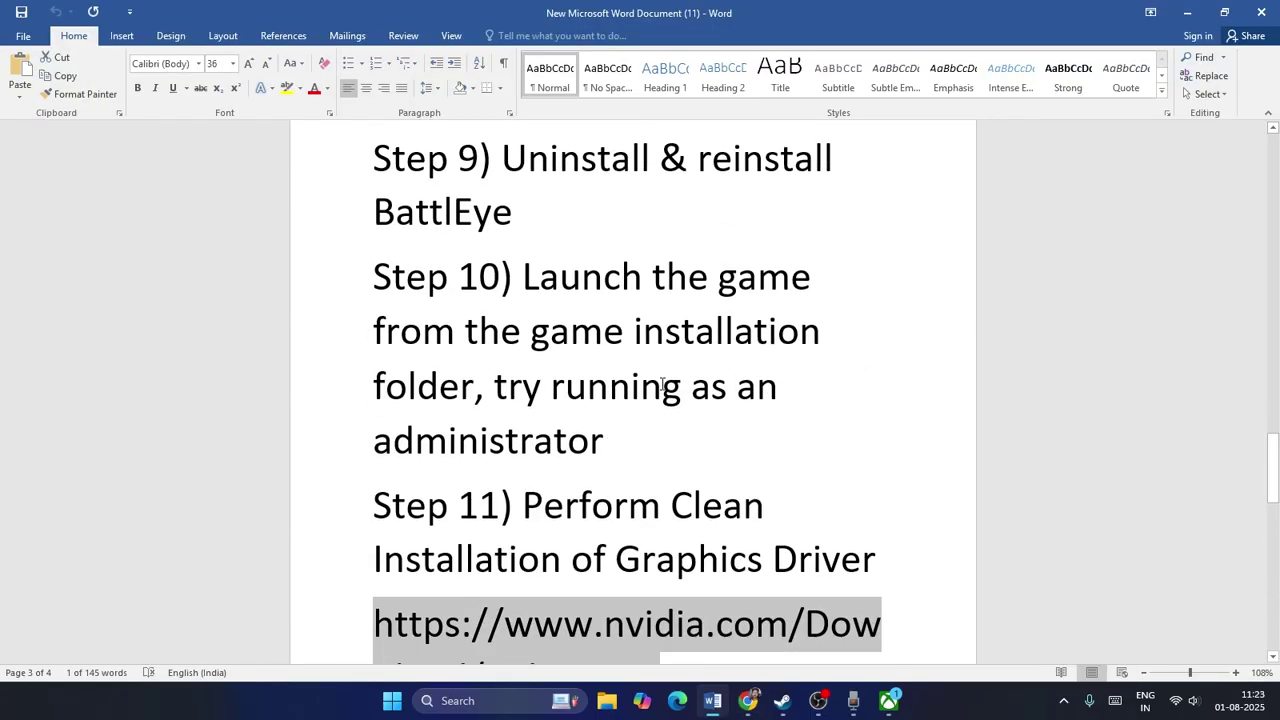
scroll(662, 384, up, 10)
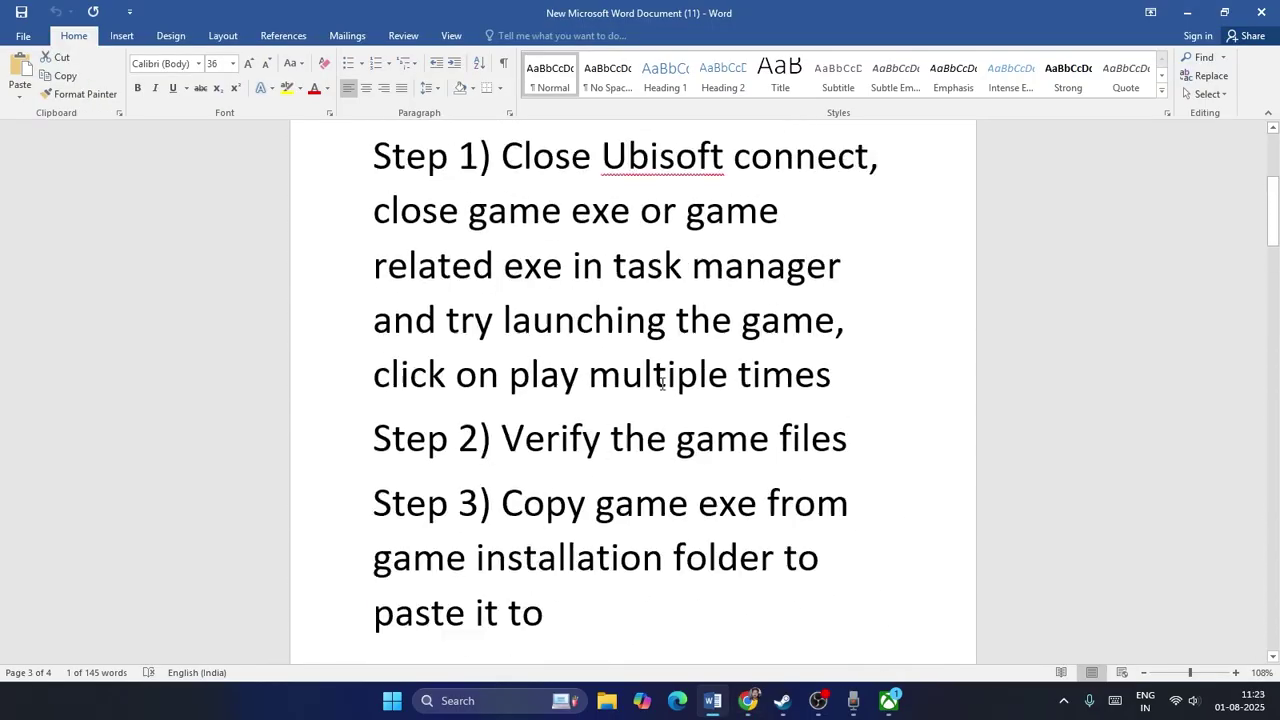
click(1186, 12)
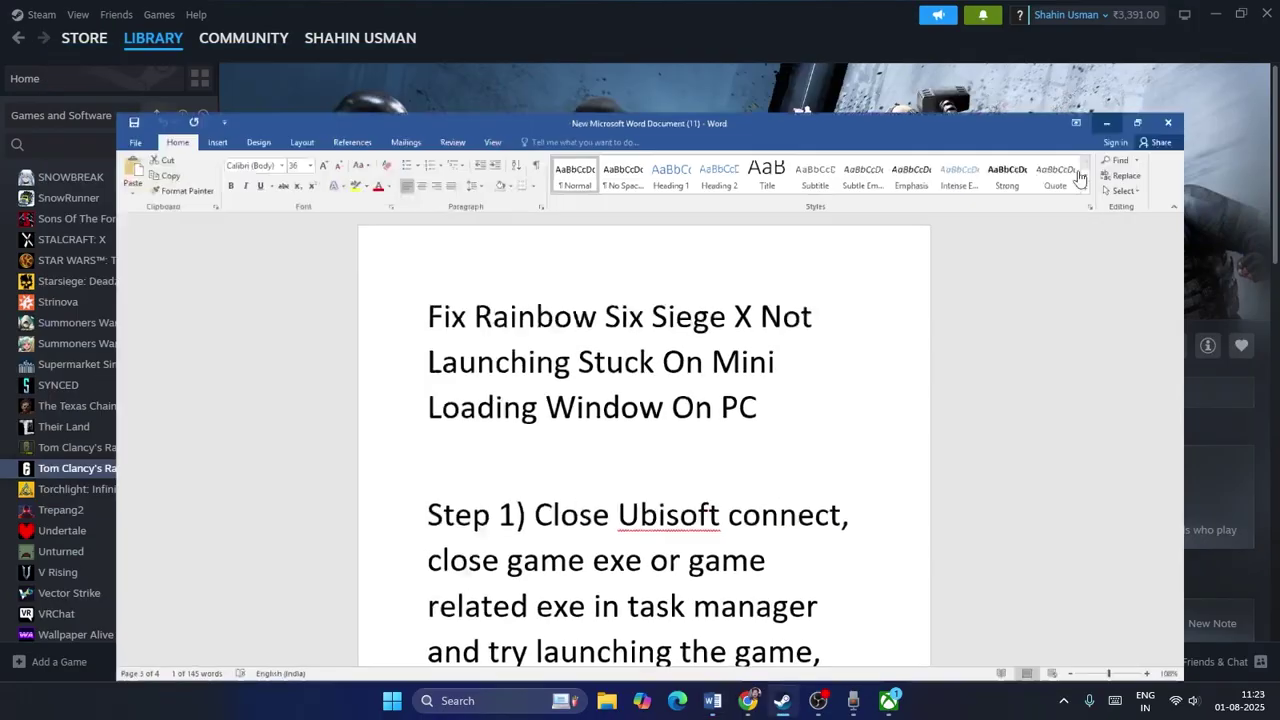